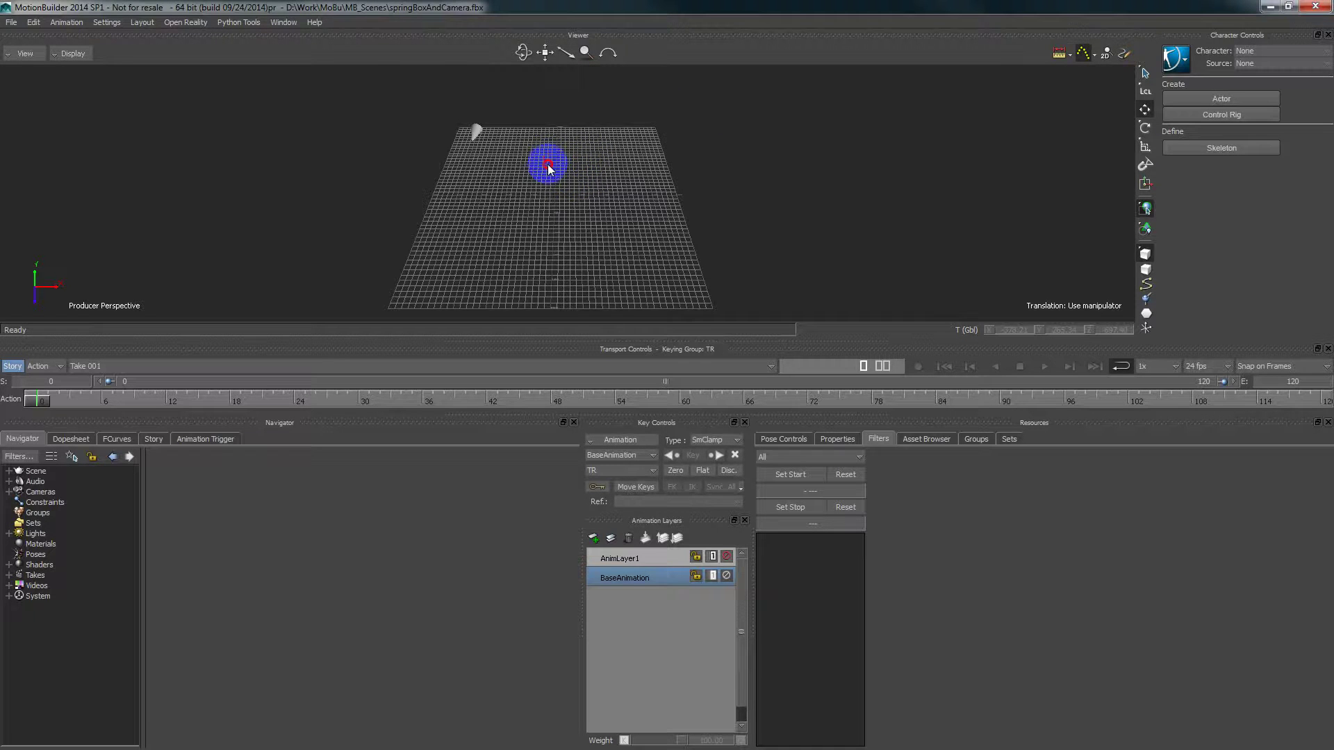
# Step: Play the cone's animation from start to end, view its motion path and rewind to the first frame
pyautogui.keyDown('ctrl'); pyautogui.keyDown('shift'); pyautogui.moveTo(548, 165); pyautogui.dragTo(554, 205); pyautogui.keyUp('shift'); pyautogui.keyUp('ctrl')
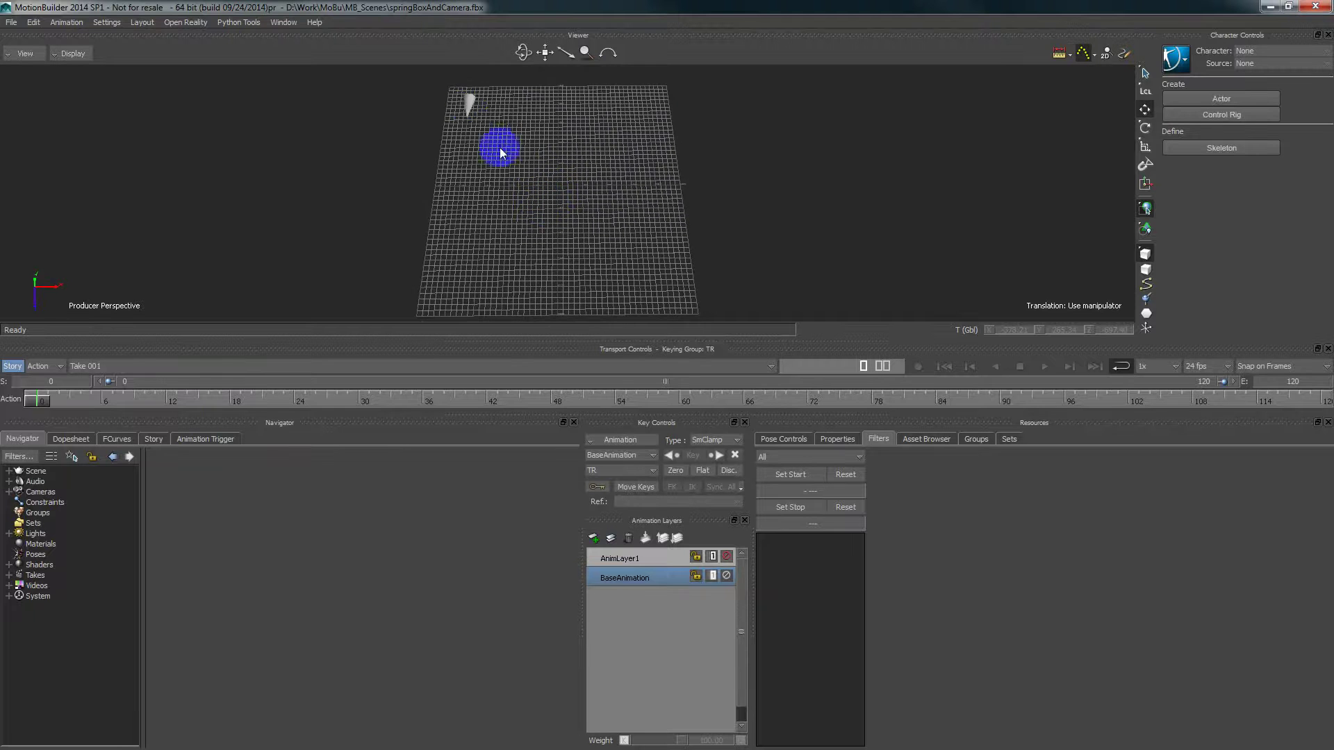
pyautogui.hotkey('ctrl', 'space')
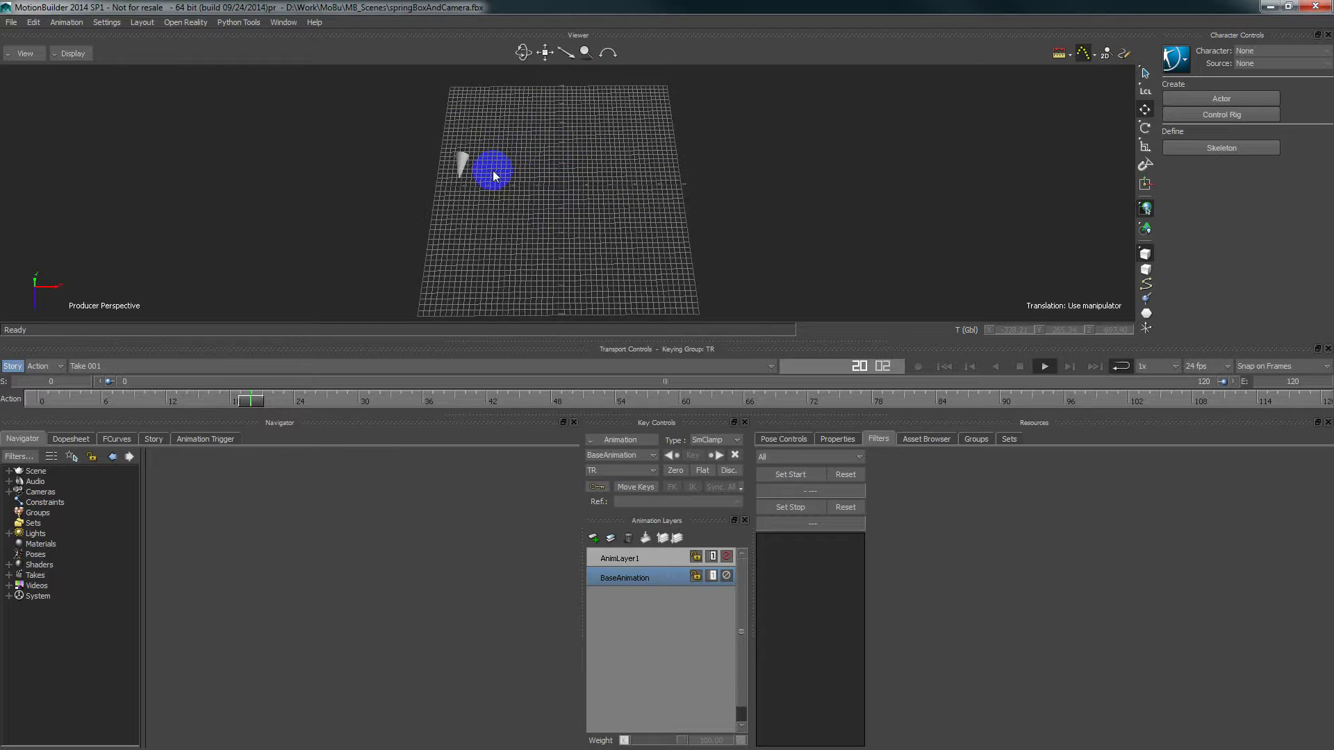
pyautogui.press('space')
pyautogui.click(461, 177)
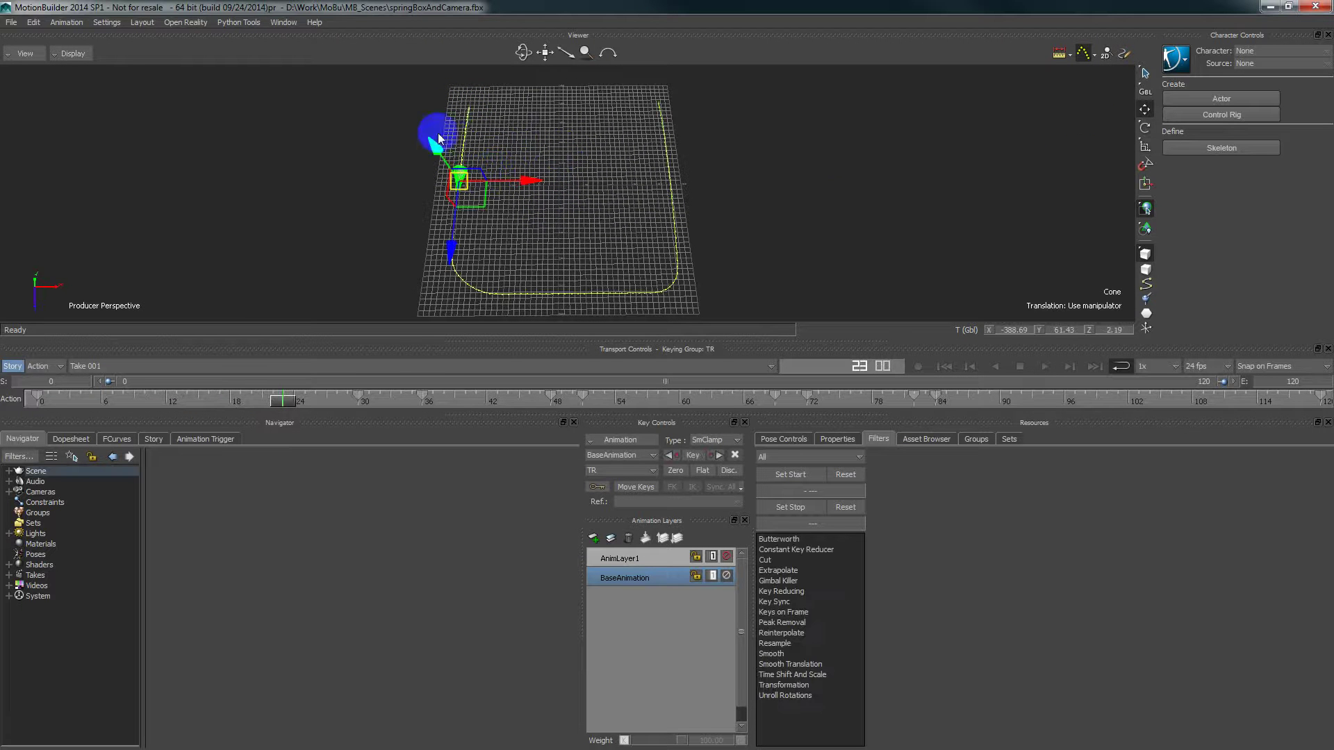
pyautogui.click(684, 189)
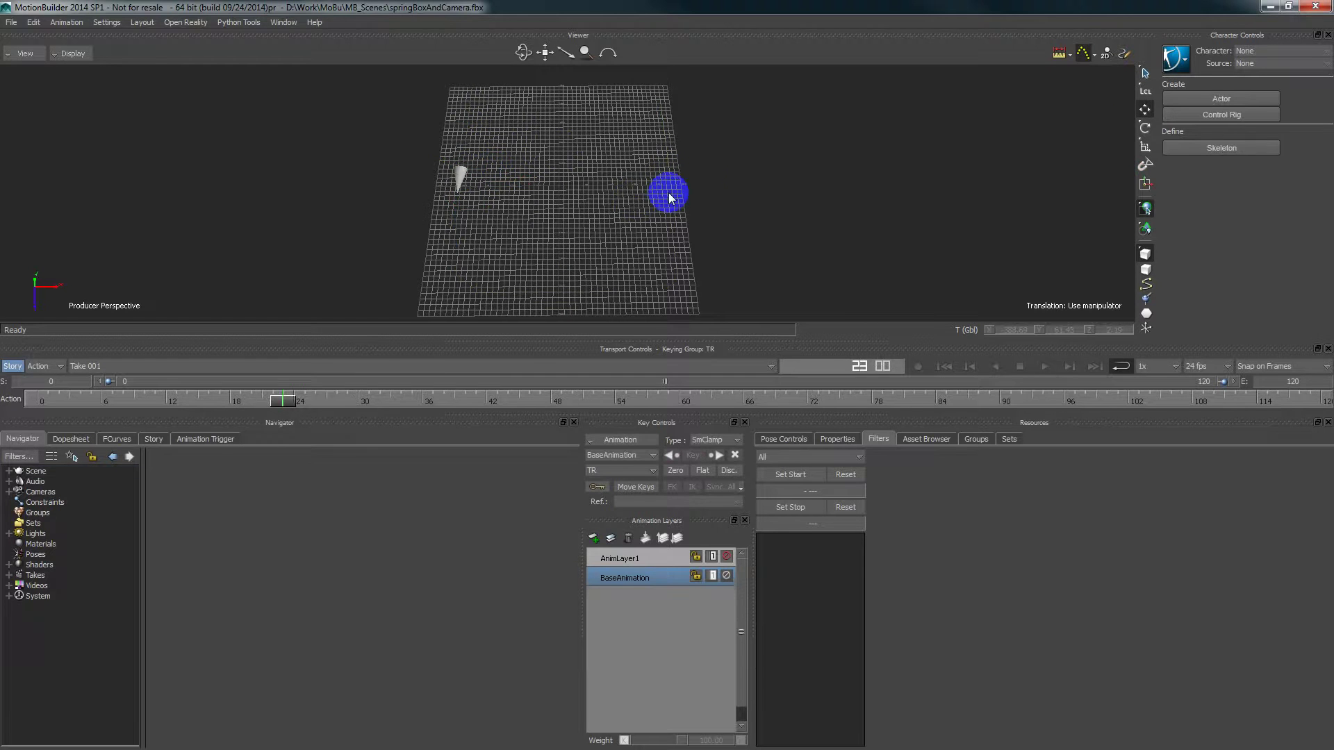
pyautogui.press('space')
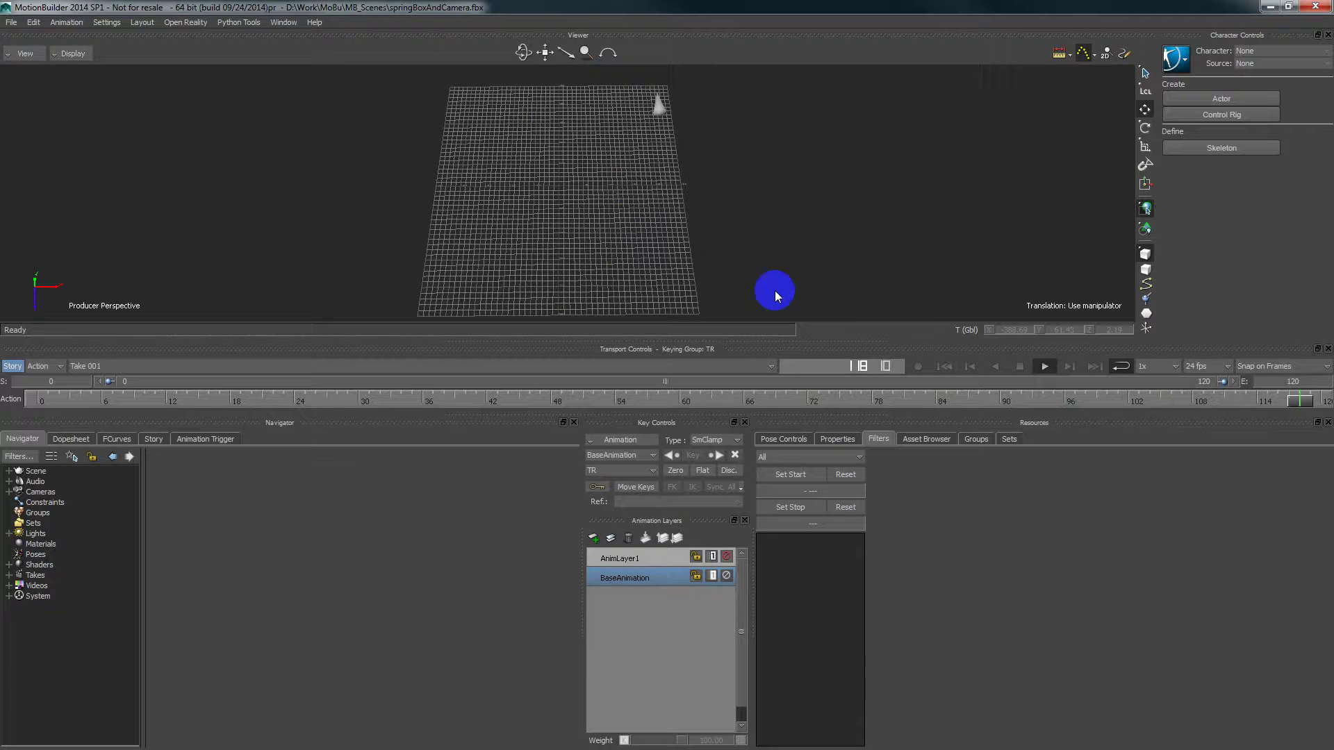
pyautogui.click(943, 366)
# Step: Add a Camera element from the Elements templates to the scene
pyautogui.keyDown('shift'); pyautogui.moveTo(468, 121); pyautogui.dragTo(473, 130); pyautogui.keyUp('shift')
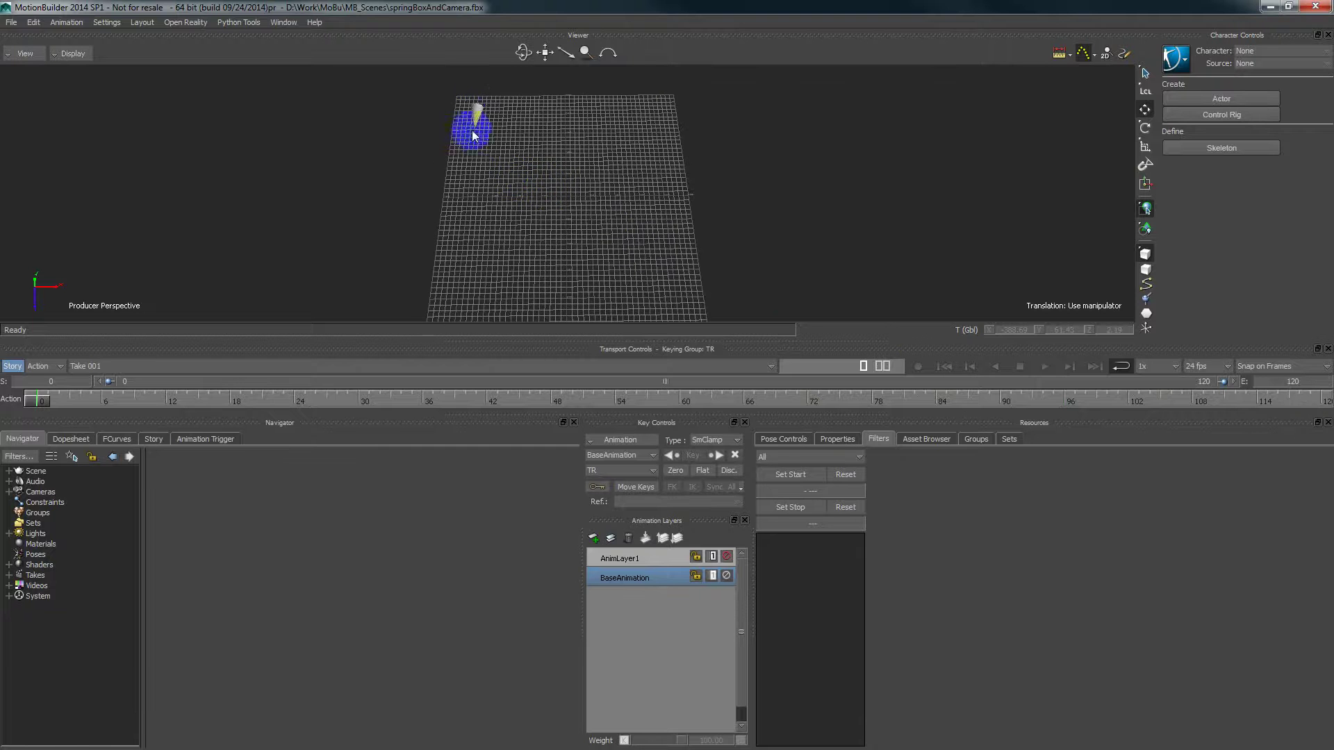
pyautogui.keyDown('shift'); pyautogui.moveTo(535, 159); pyautogui.dragTo(526, 142); pyautogui.keyUp('shift')
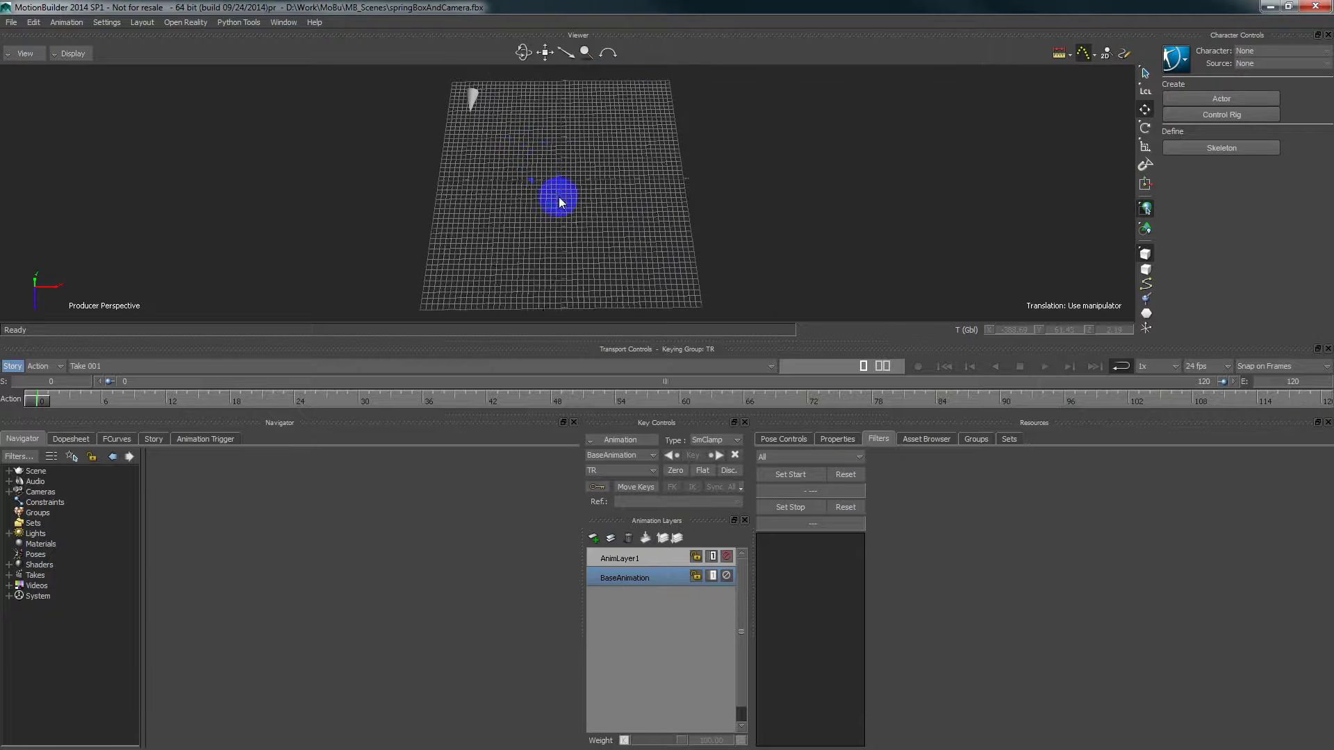
pyautogui.moveTo(561, 203); pyautogui.dragTo(584, 251)
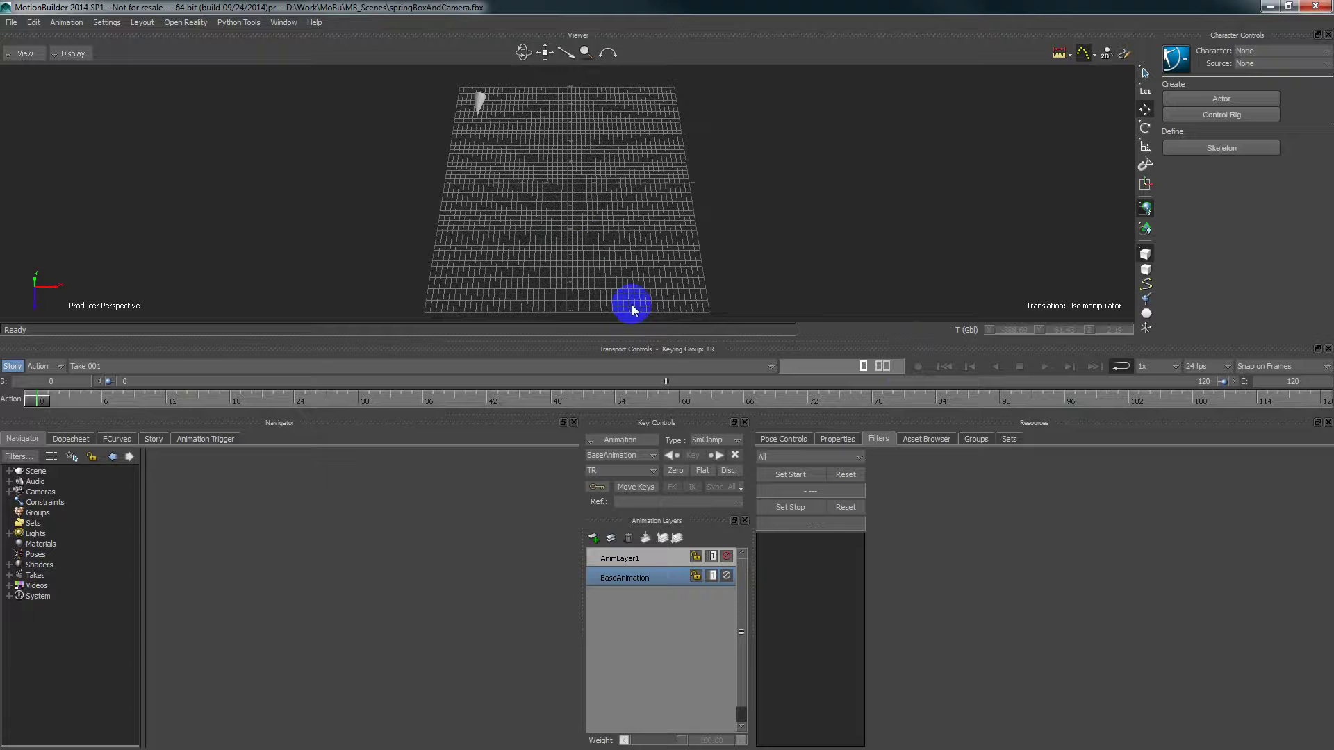
pyautogui.click(914, 440)
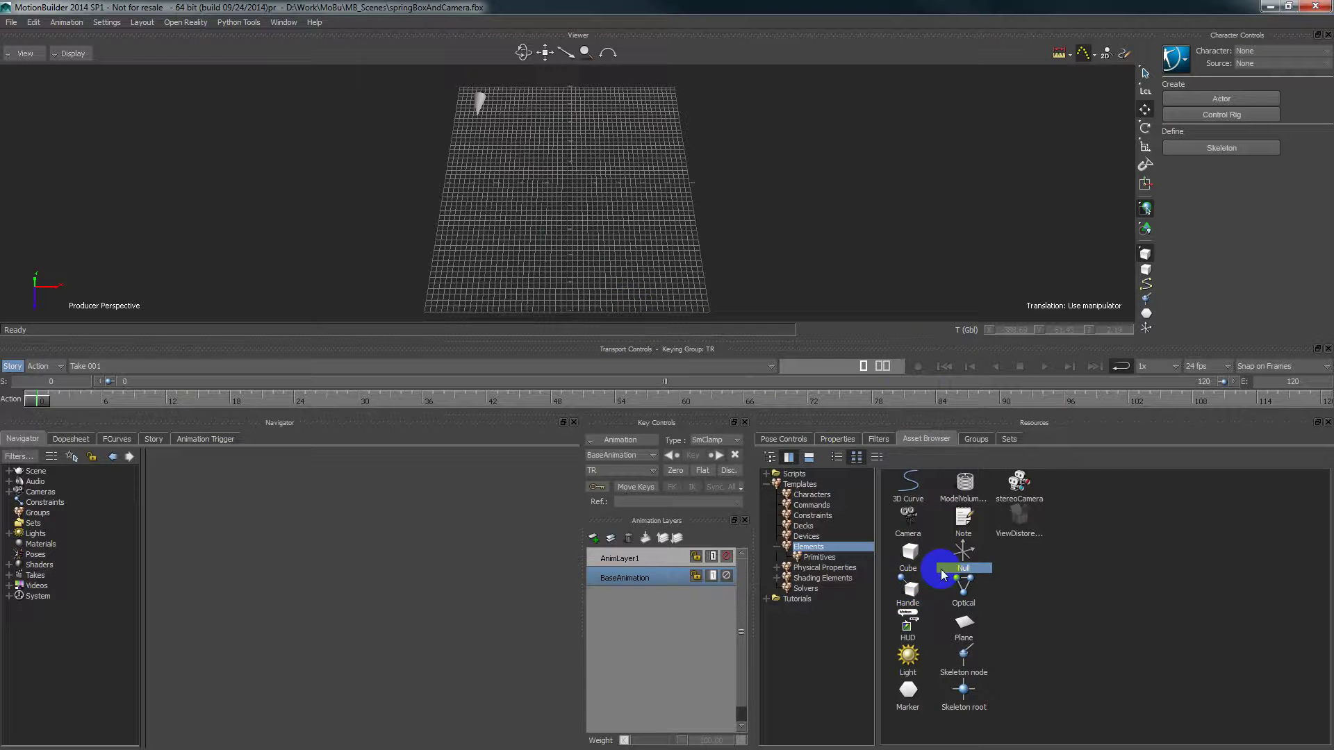
pyautogui.moveTo(907, 517); pyautogui.dragTo(632, 295)
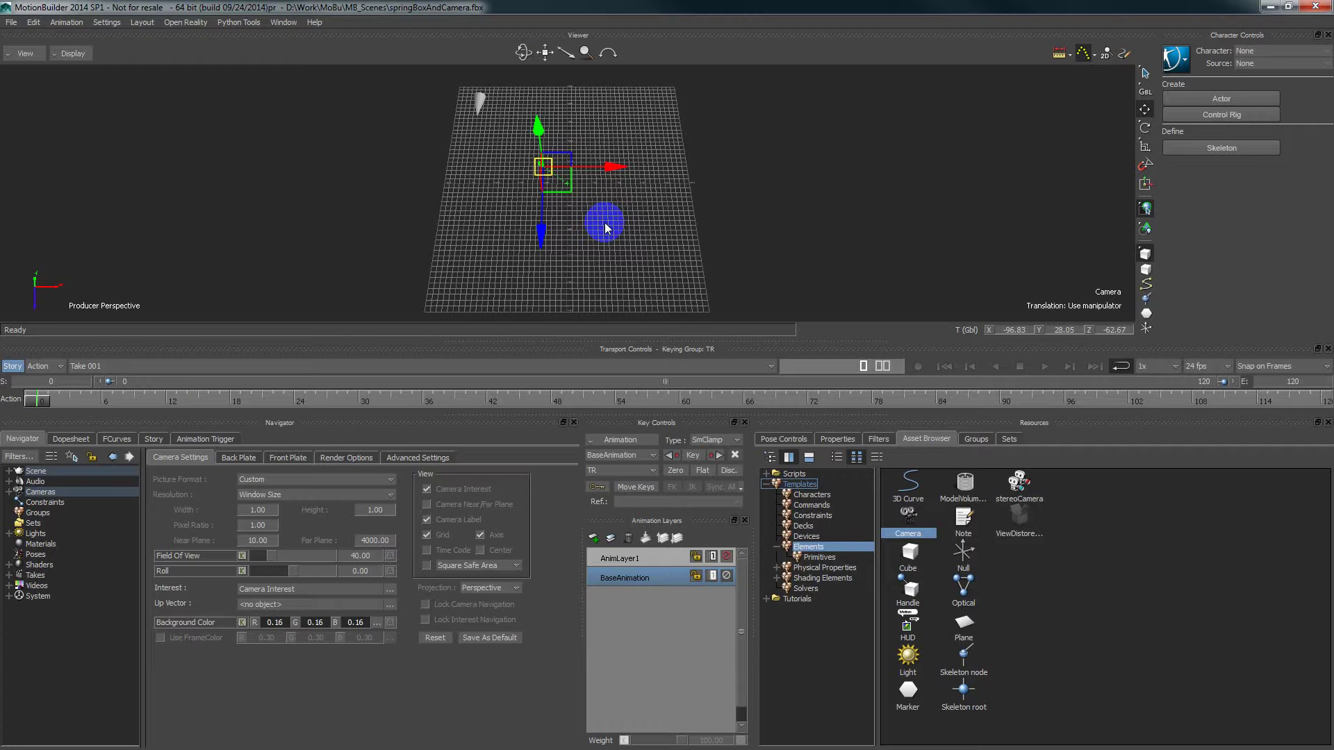
# Step: Look through the new Camera and place it slightly above and behind the cone, with the cone centred in frame
pyautogui.hotkey('ctrl', 'p')
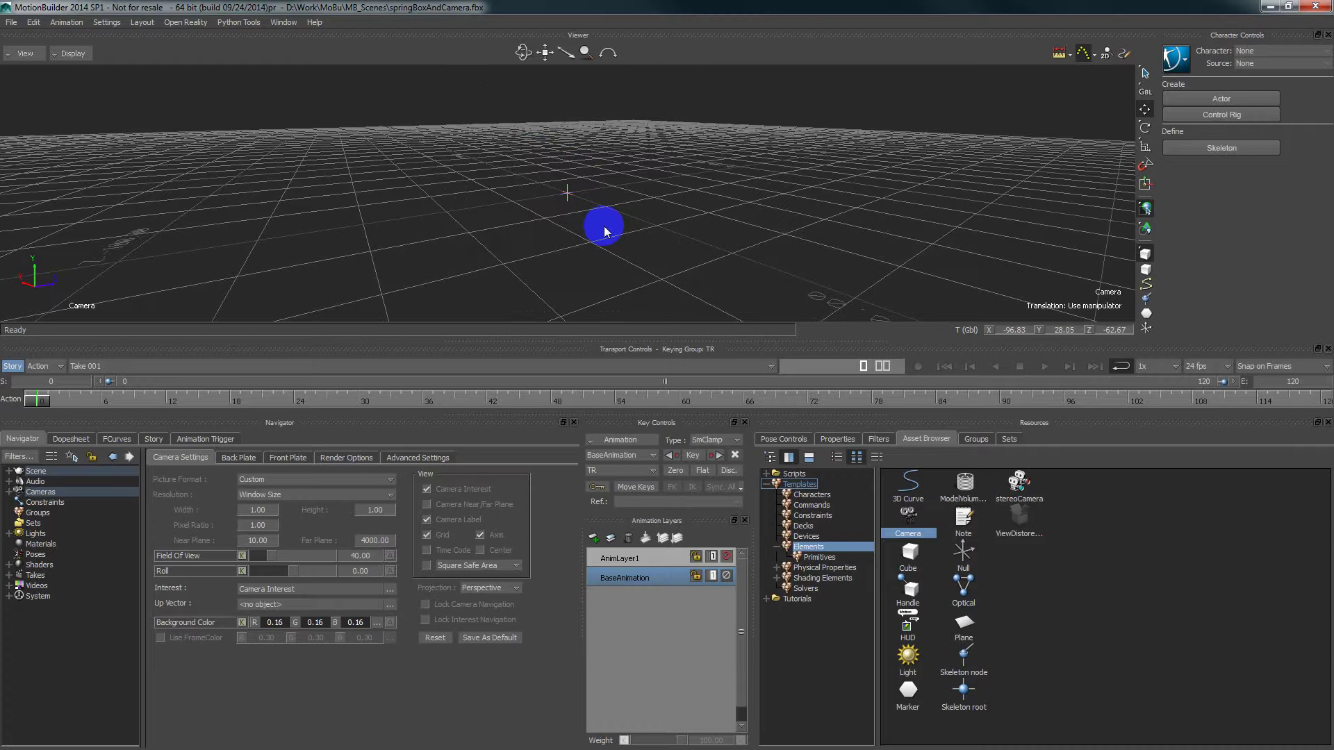
pyautogui.press('a')
pyautogui.keyDown('ctrl'); pyautogui.keyDown('shift'); pyautogui.moveTo(591, 235); pyautogui.dragTo(566, 278); pyautogui.keyUp('shift'); pyautogui.keyUp('ctrl')
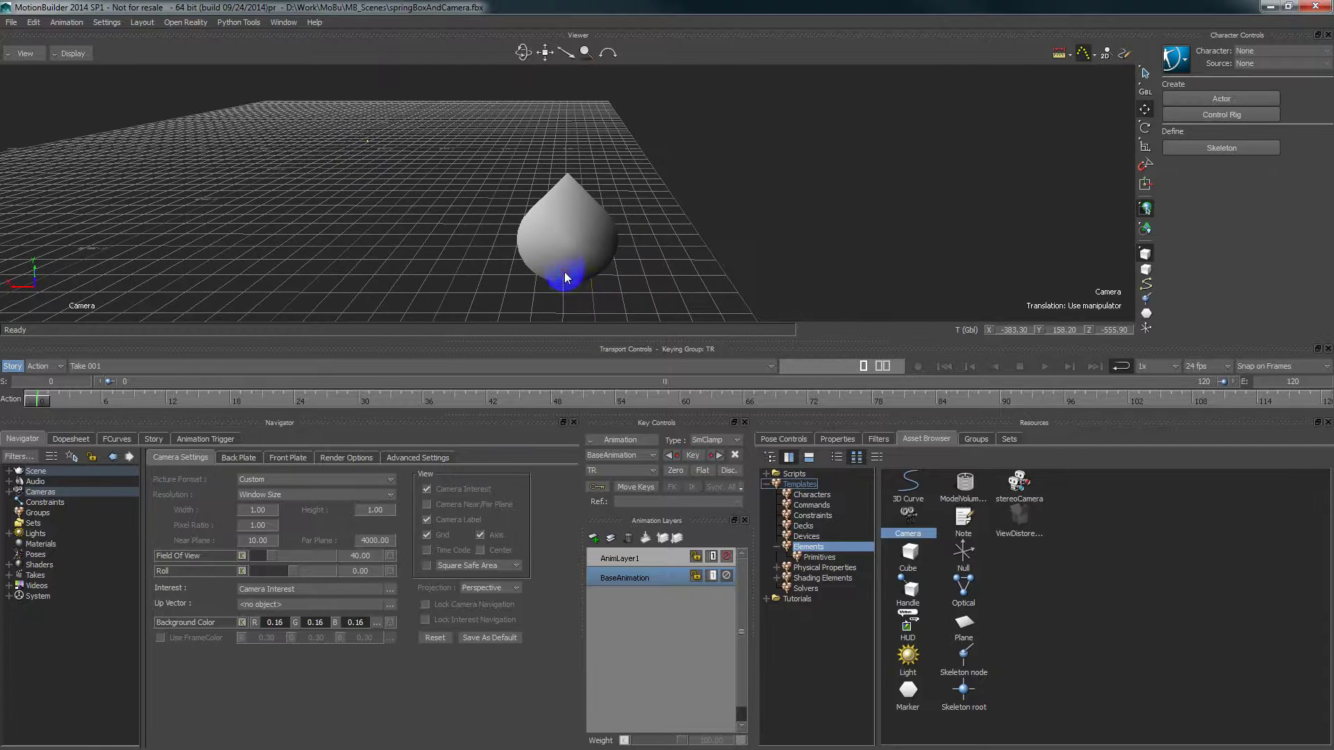
# Step: Parent the Camera and its Camera Interest to the Cone in the schematic view
pyautogui.hotkey('ctrl', 'w')
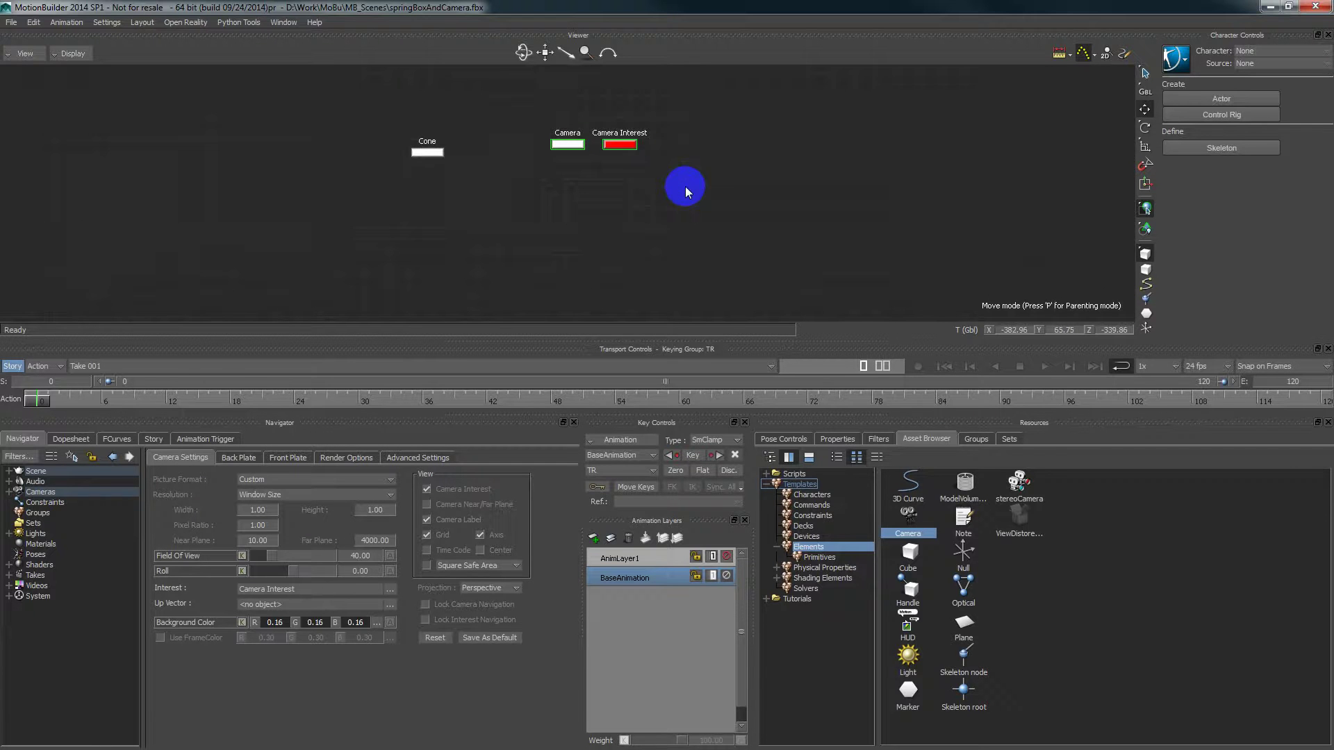
pyautogui.click(576, 147)
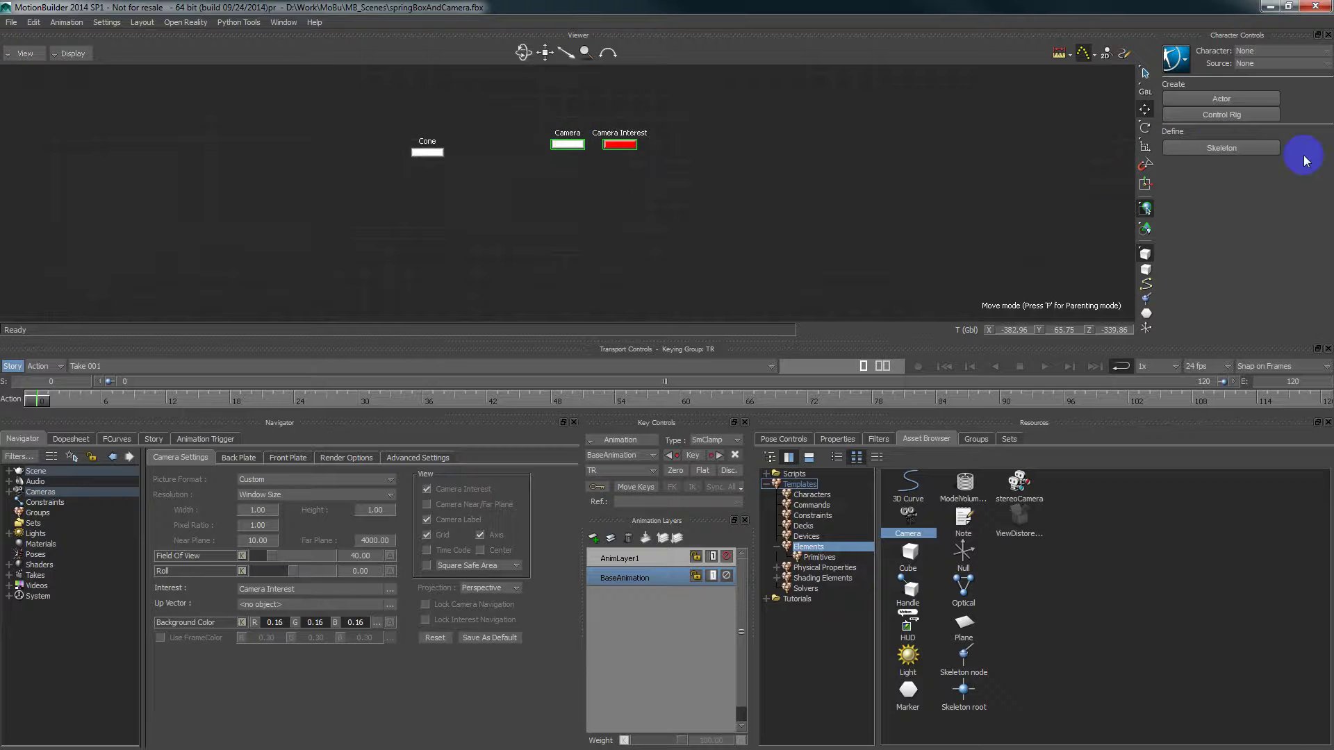
pyautogui.press('p')
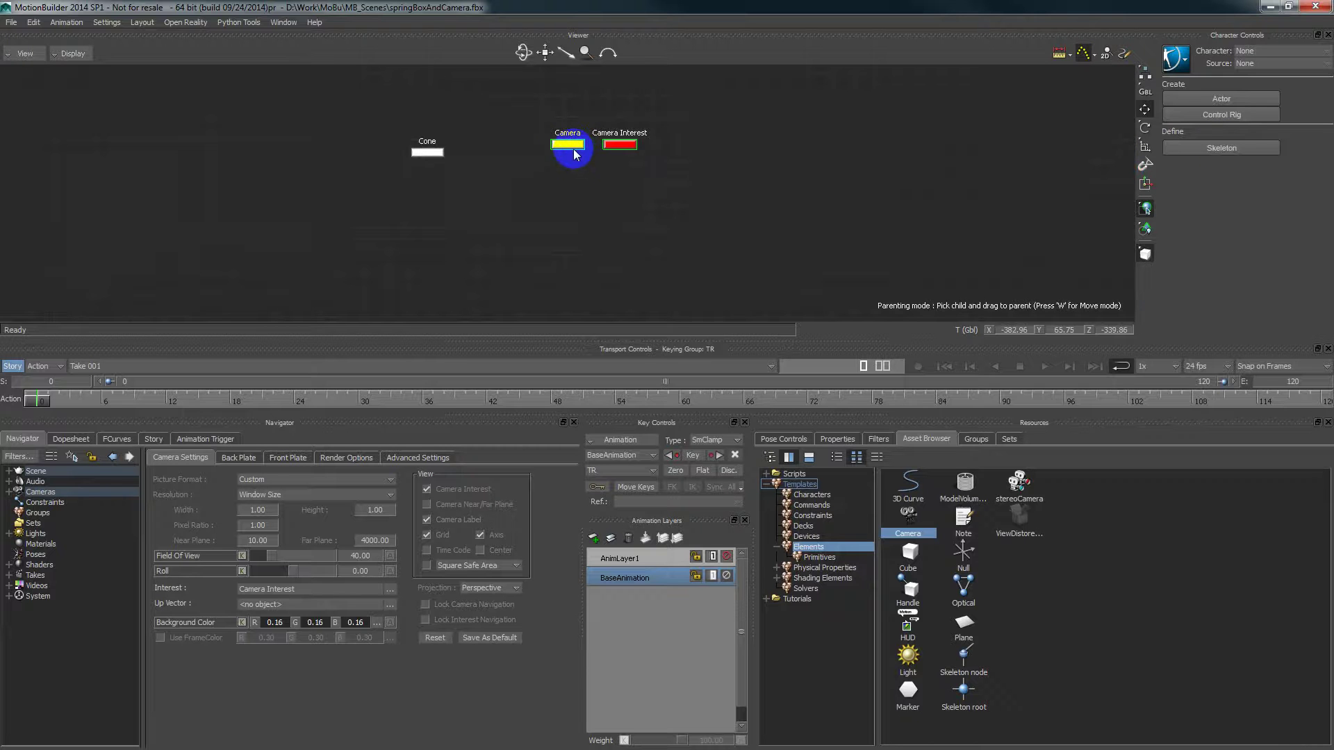
pyautogui.moveTo(576, 152)
pyautogui.mouseDown()
pyautogui.moveTo(727, 239)
pyautogui.moveTo(890, 301)
pyautogui.moveTo(576, 149)
pyautogui.moveTo(432, 152)
pyautogui.moveTo(432, 182)
pyautogui.mouseUp()
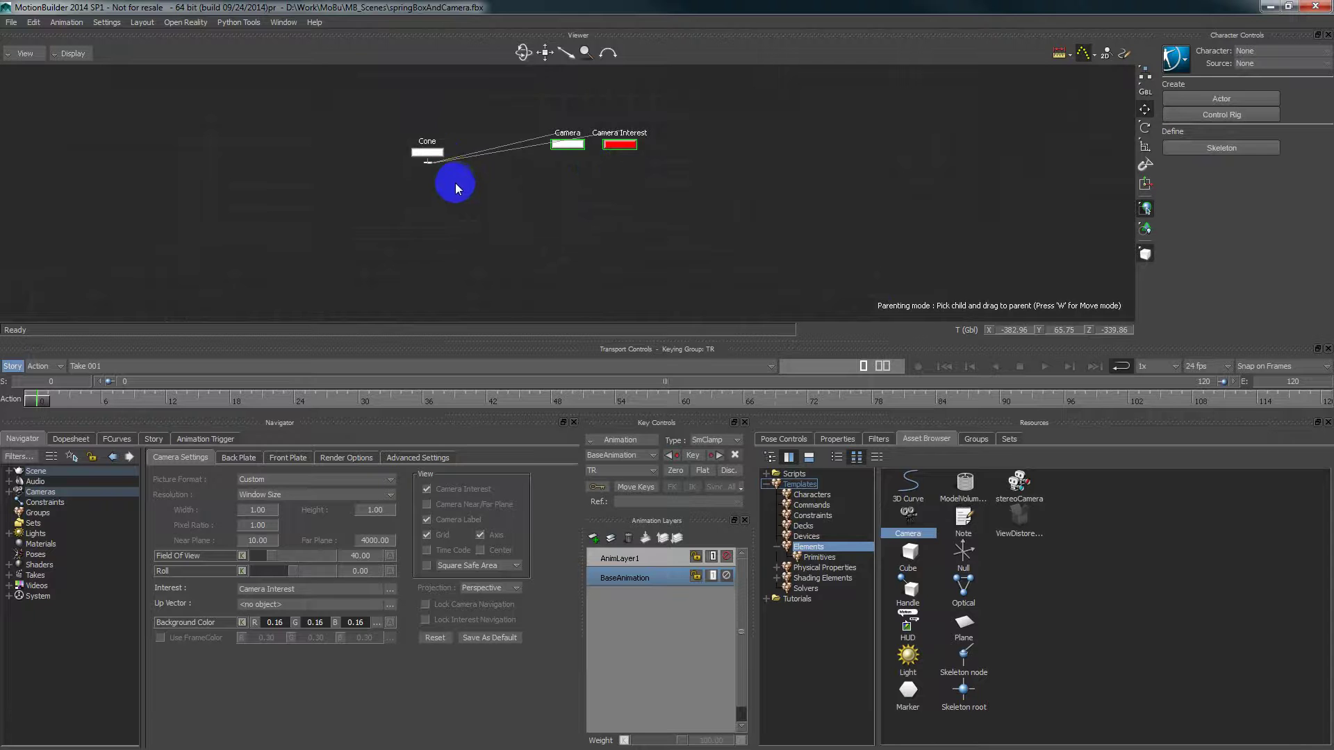
pyautogui.press('w')
pyautogui.click(597, 198)
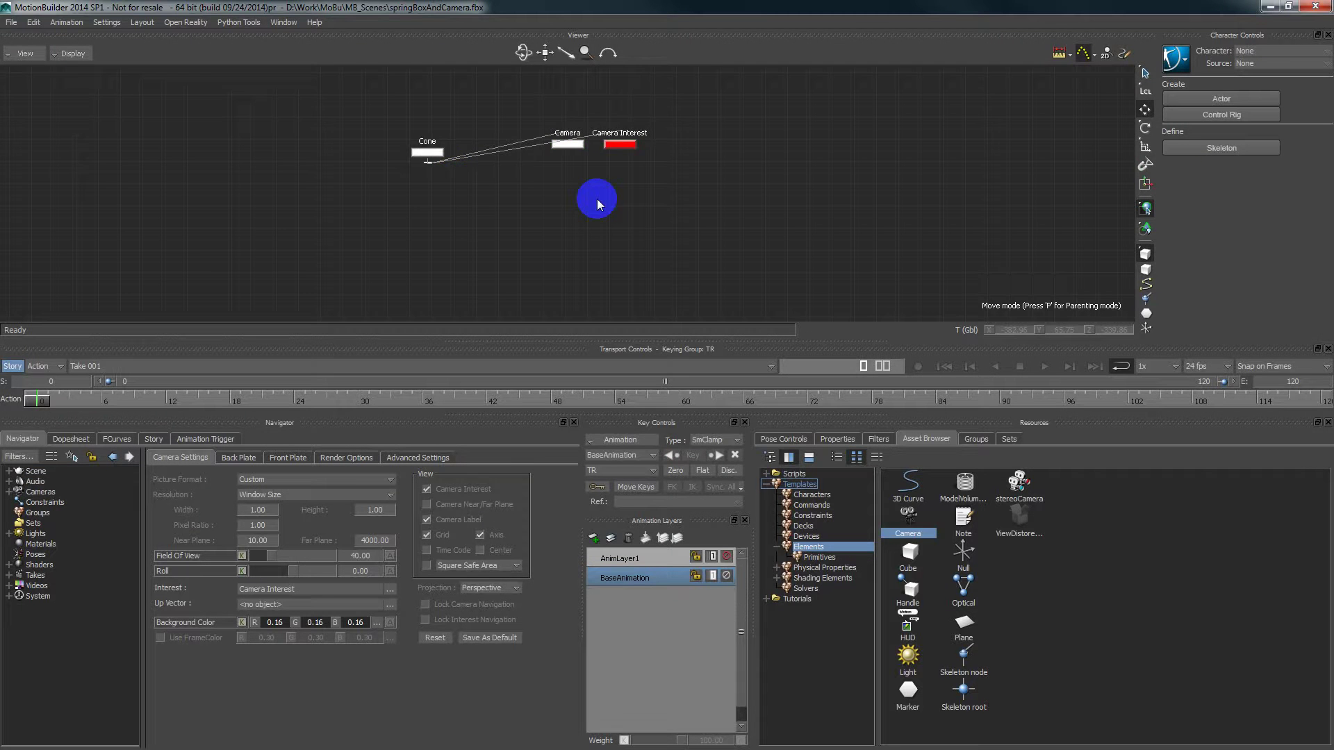
# Step: Play the animation through the parented Camera and rewind to the first frame
pyautogui.hotkey('ctrl', 'w')
pyautogui.press('space')
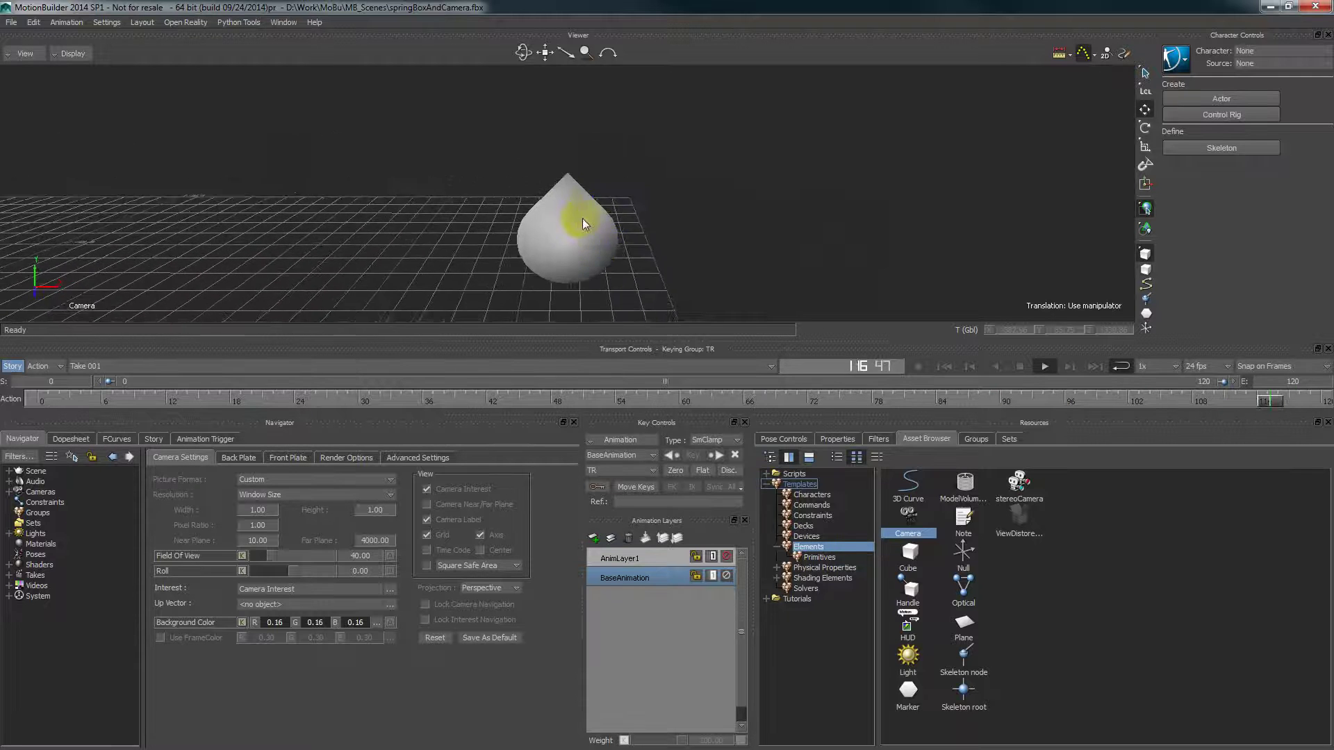
pyautogui.click(945, 366)
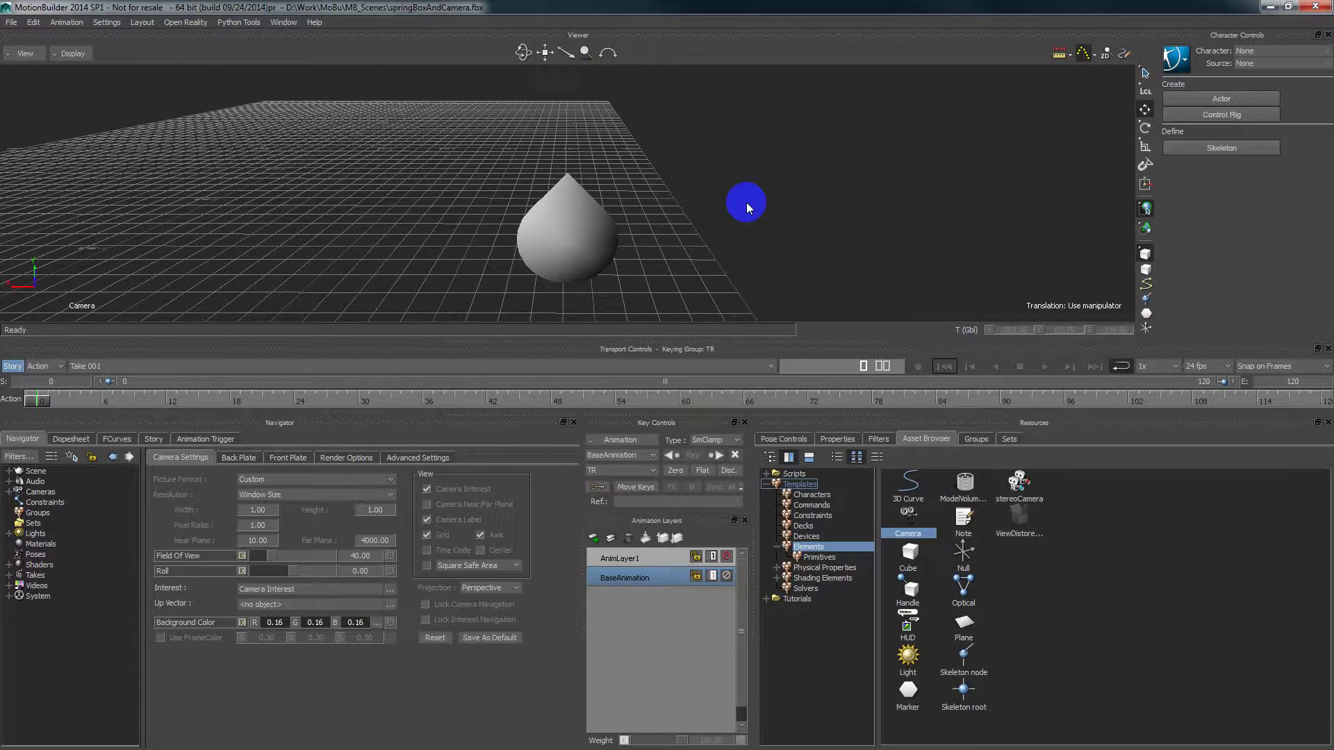
# Step: Insert a Relation constraint and add the Neill3d Spring operator to it
pyautogui.rightClick(44, 501)
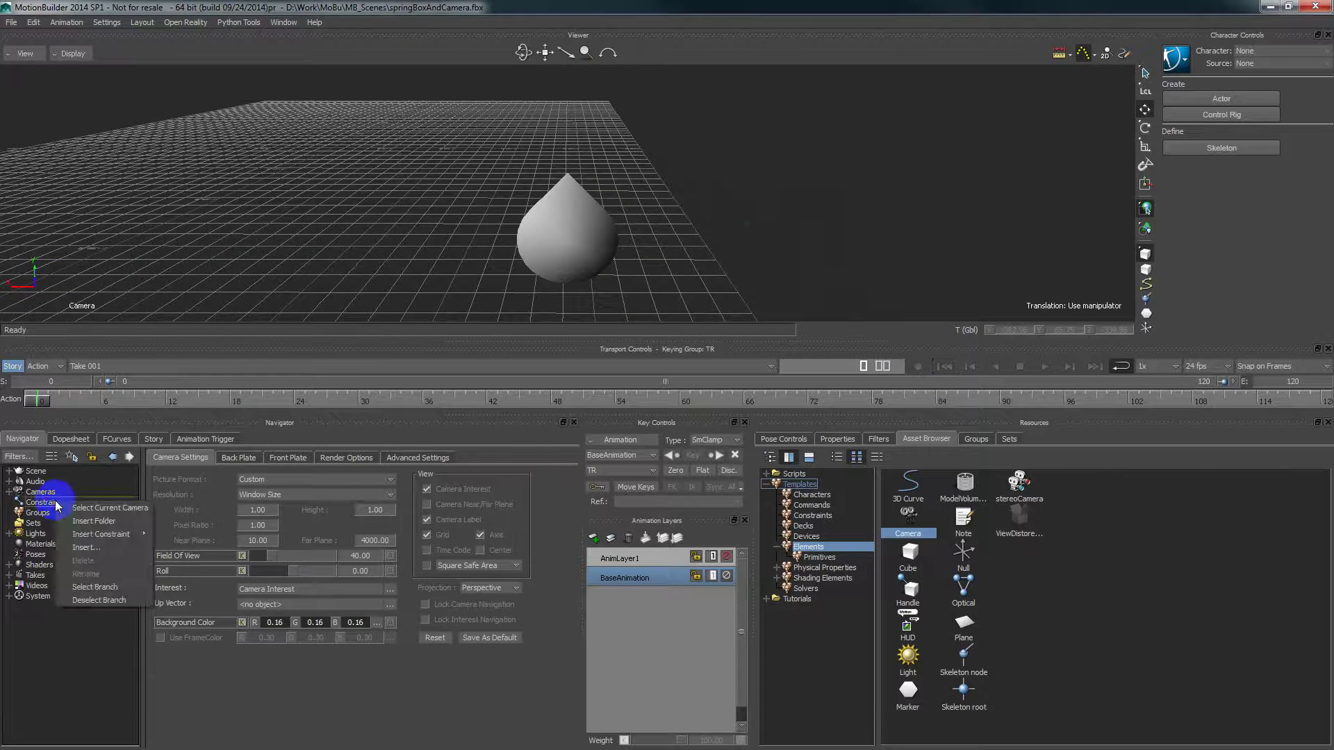
pyautogui.moveTo(103, 537)
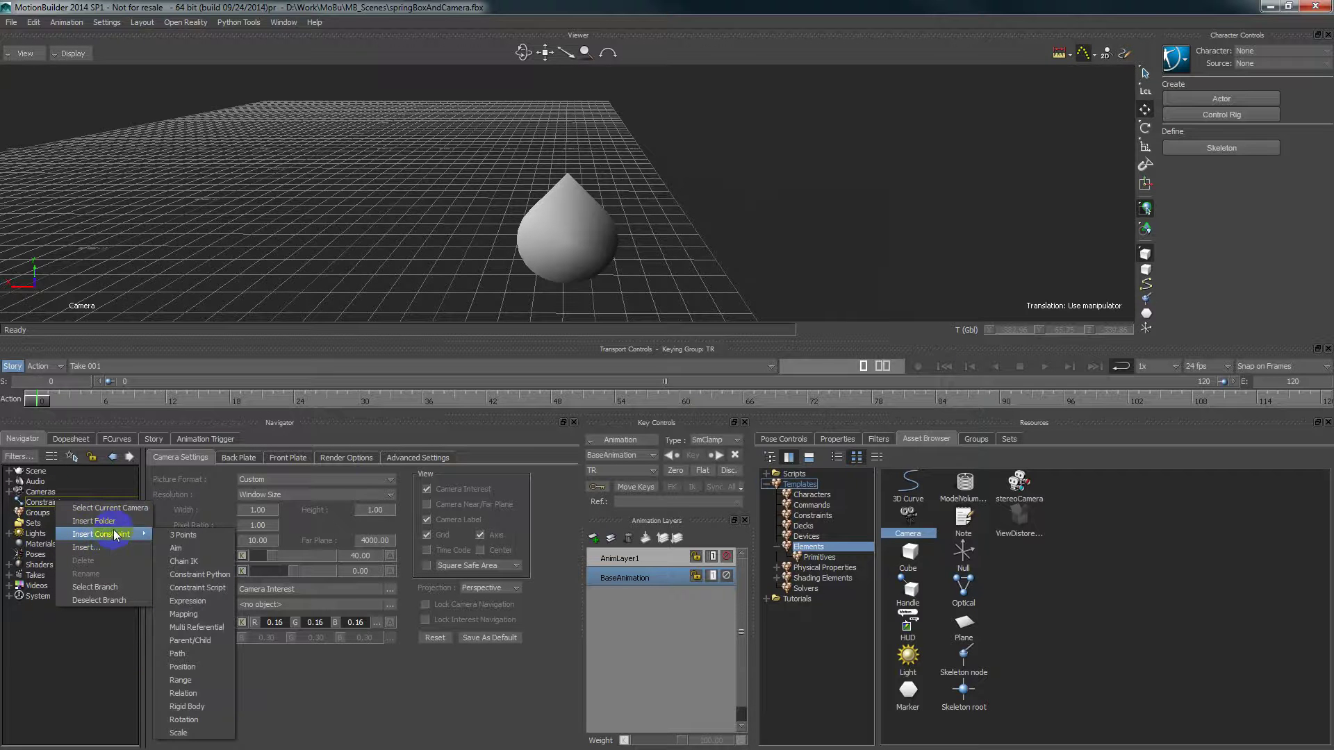
pyautogui.click(182, 693)
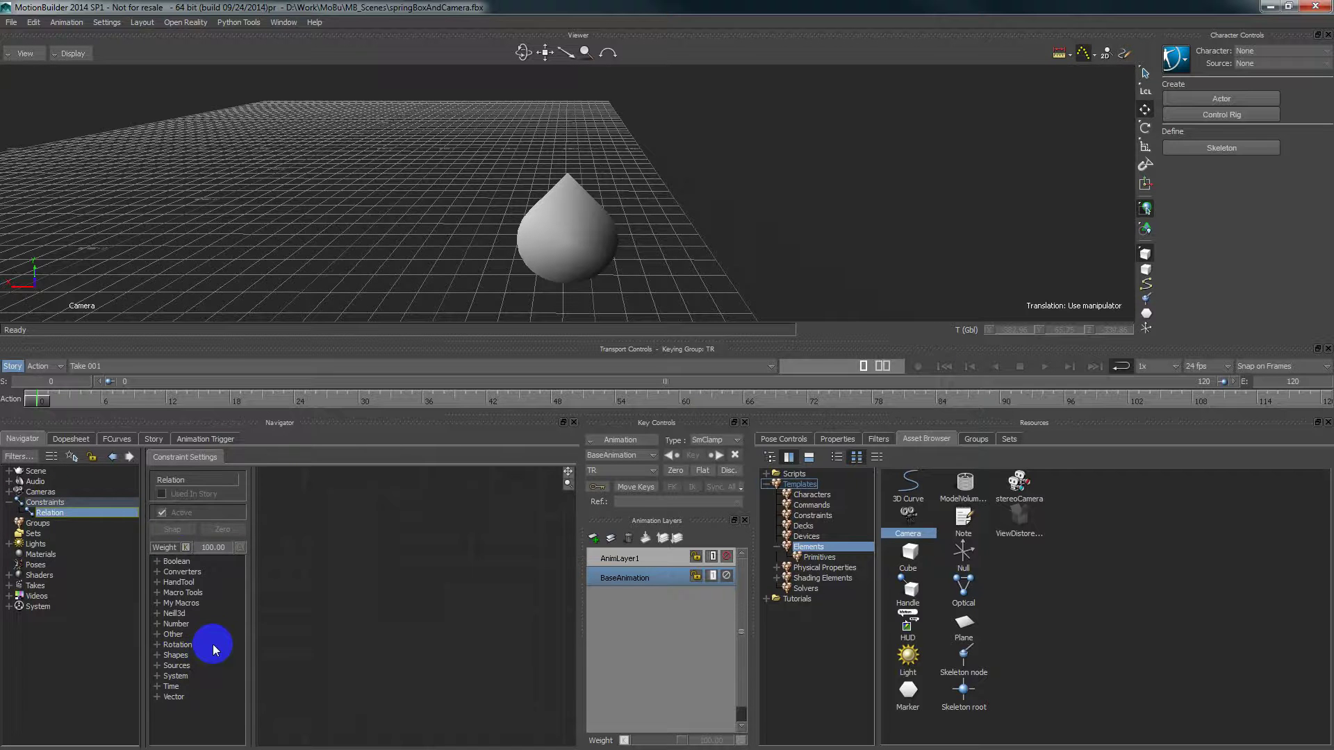
pyautogui.click(157, 614)
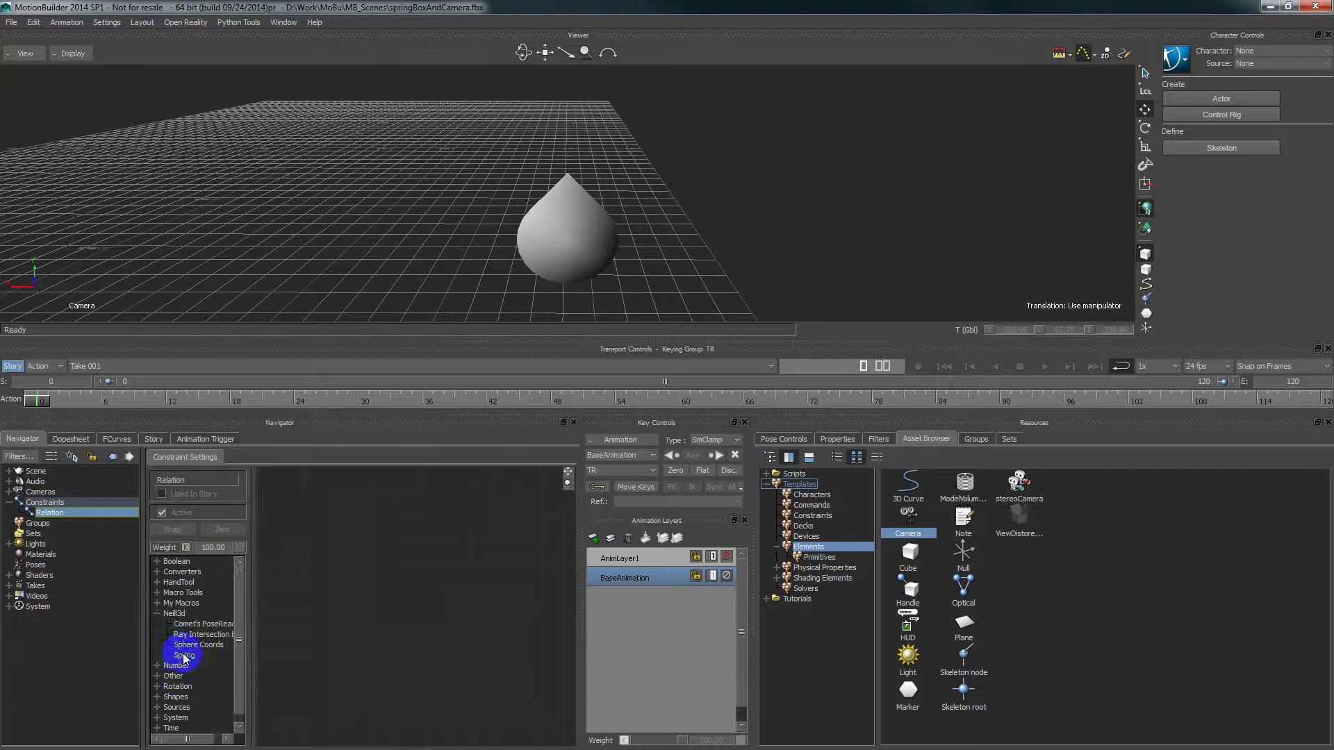
pyautogui.moveTo(186, 660); pyautogui.dragTo(417, 587)
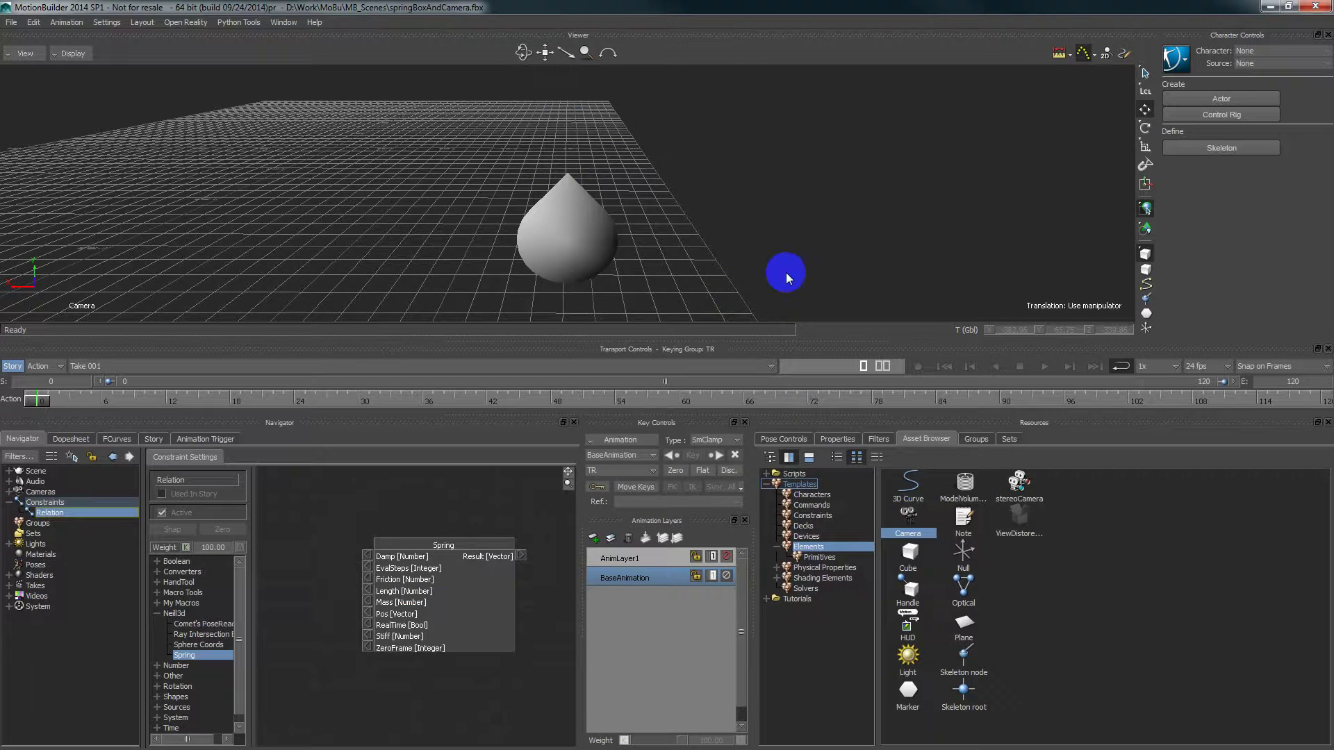
# Step: Rearrange the schematic so the Camera and Camera Interest nodes sit below the Cone node
pyautogui.hotkey('ctrl', 'w')
pyautogui.click(556, 166)
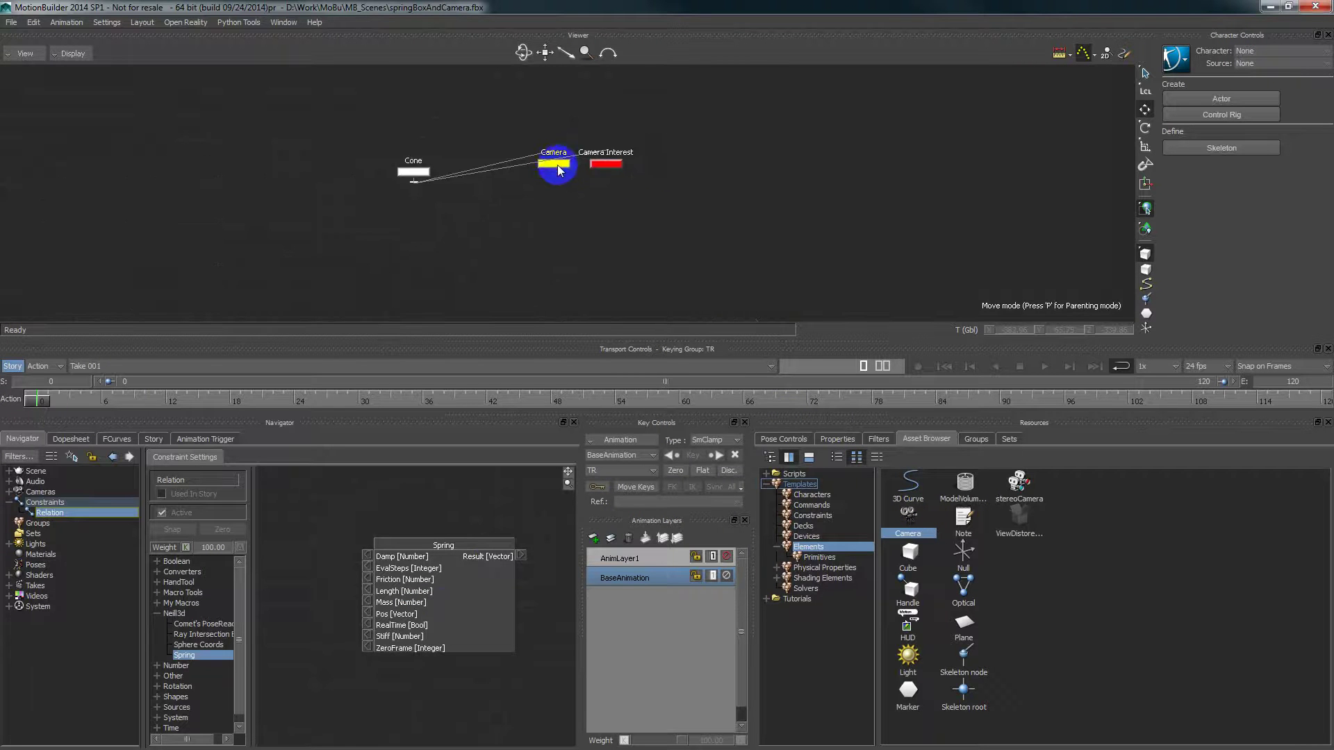
pyautogui.moveTo(558, 170); pyautogui.dragTo(501, 234)
pyautogui.moveTo(599, 165); pyautogui.dragTo(555, 215)
pyautogui.click(631, 212)
pyautogui.click(494, 229)
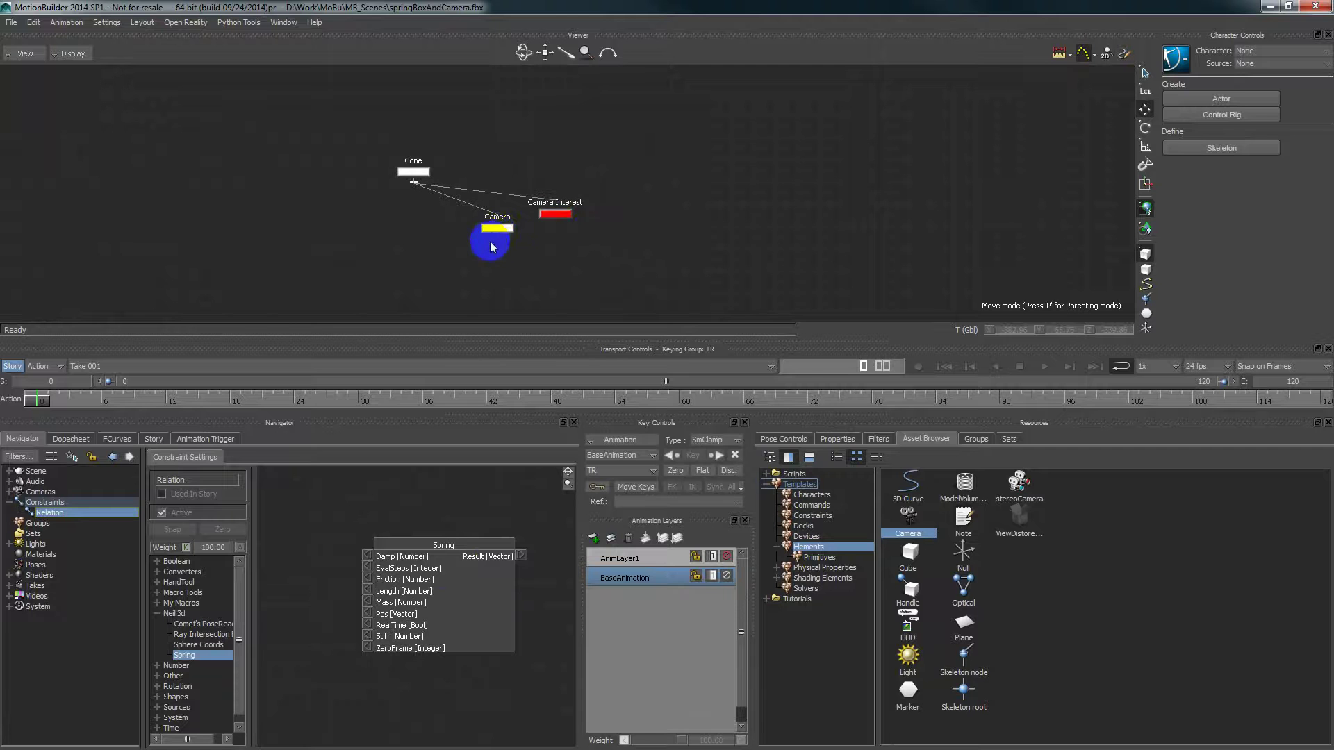
pyautogui.moveTo(490, 247); pyautogui.dragTo(429, 256)
pyautogui.click(554, 232)
pyautogui.moveTo(554, 231); pyautogui.dragTo(540, 255)
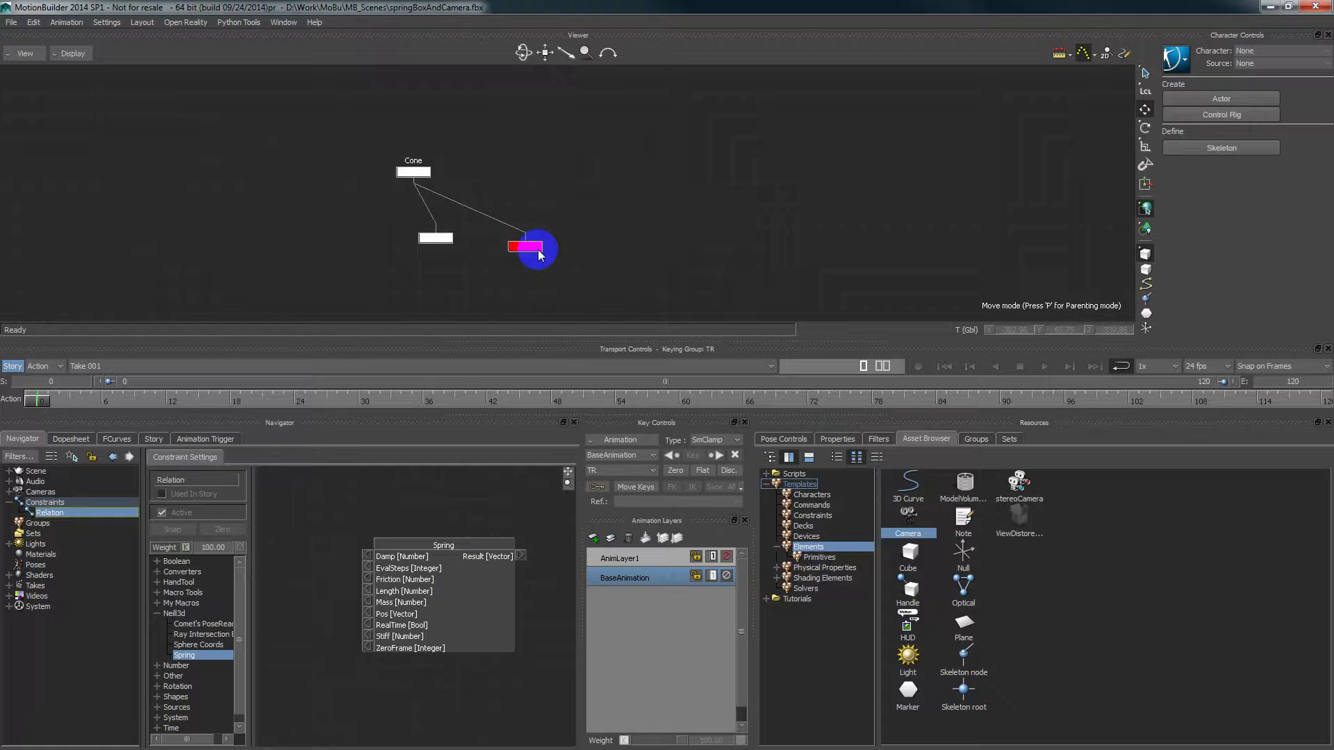
pyautogui.click(414, 173)
pyautogui.click(574, 195)
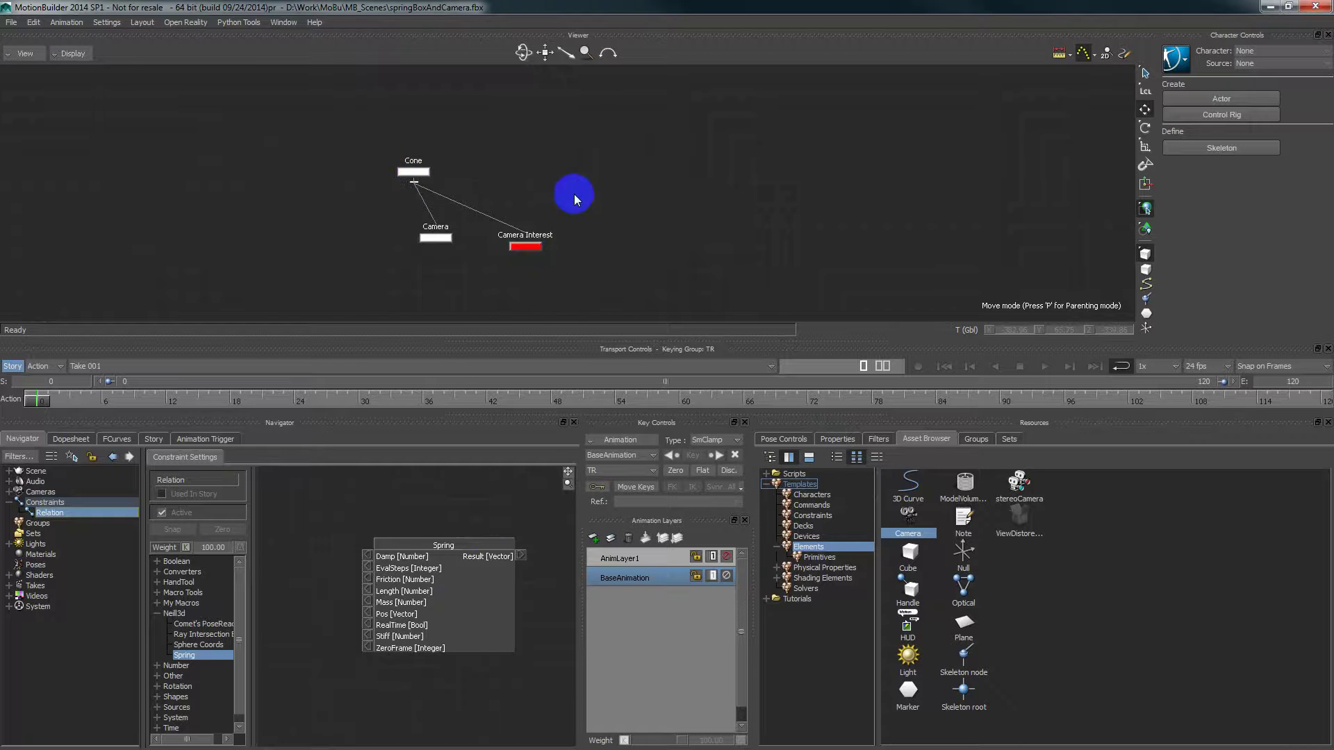
# Step: Add a Null at the Camera's position and check its placement in the perspective view
pyautogui.moveTo(964, 556); pyautogui.dragTo(401, 237)
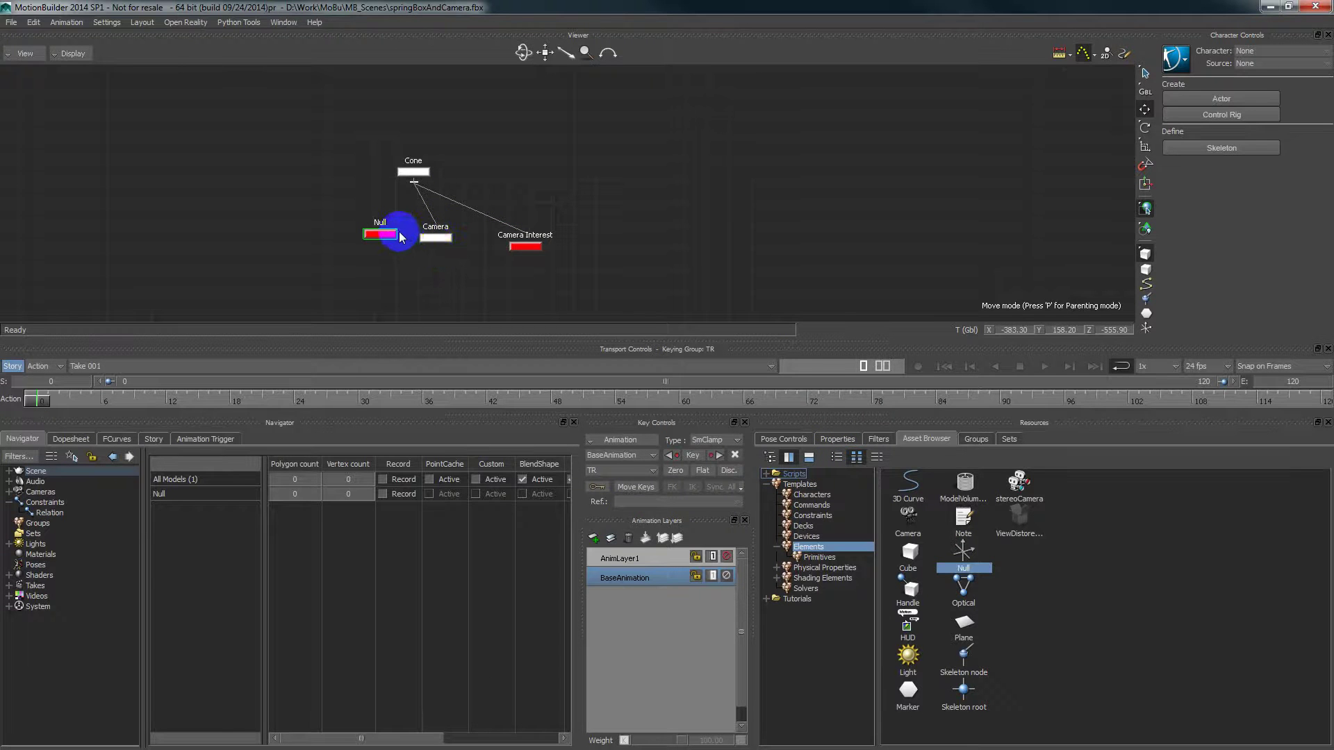
pyautogui.hotkey('ctrl', 'w')
pyautogui.hotkey('ctrl', 'e')
pyautogui.press('r')
pyautogui.keyDown('ctrl'); pyautogui.keyDown('shift'); pyautogui.moveTo(502, 162); pyautogui.dragTo(531, 146); pyautogui.keyUp('shift'); pyautogui.keyUp('ctrl')
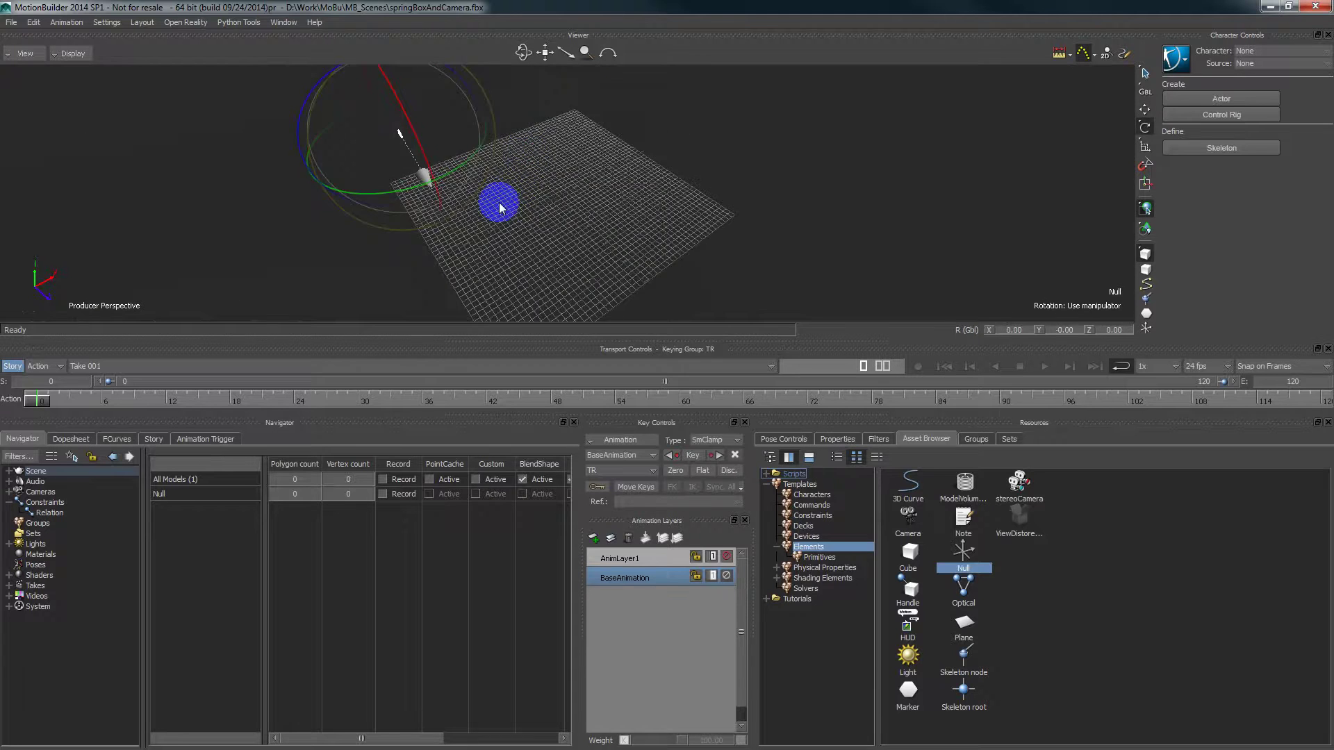
pyautogui.keyDown('ctrl'); pyautogui.keyDown('shift'); pyautogui.moveTo(499, 207); pyautogui.dragTo(465, 207); pyautogui.keyUp('shift'); pyautogui.keyUp('ctrl')
pyautogui.press('t')
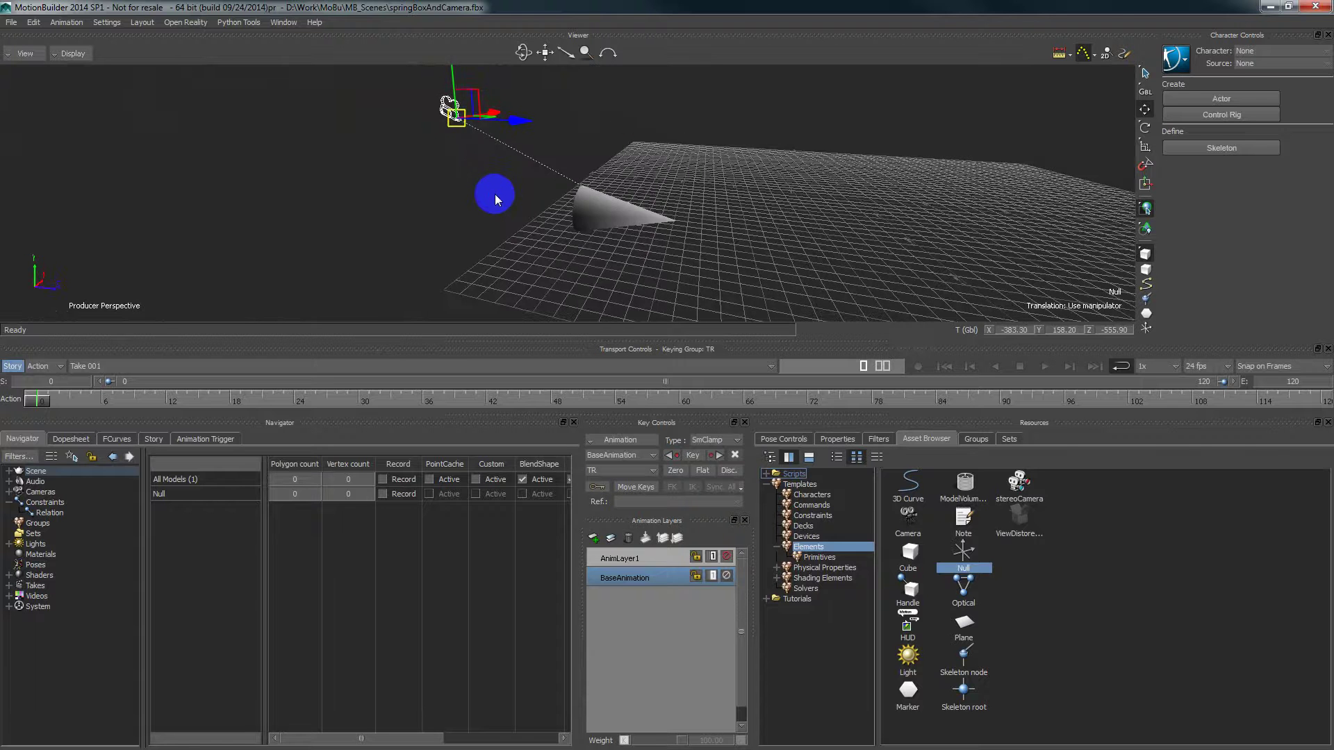
# Step: Open the Relation constraint and add the Null from the schematic as a source beside the Spring operator
pyautogui.hotkey('ctrl', 'w')
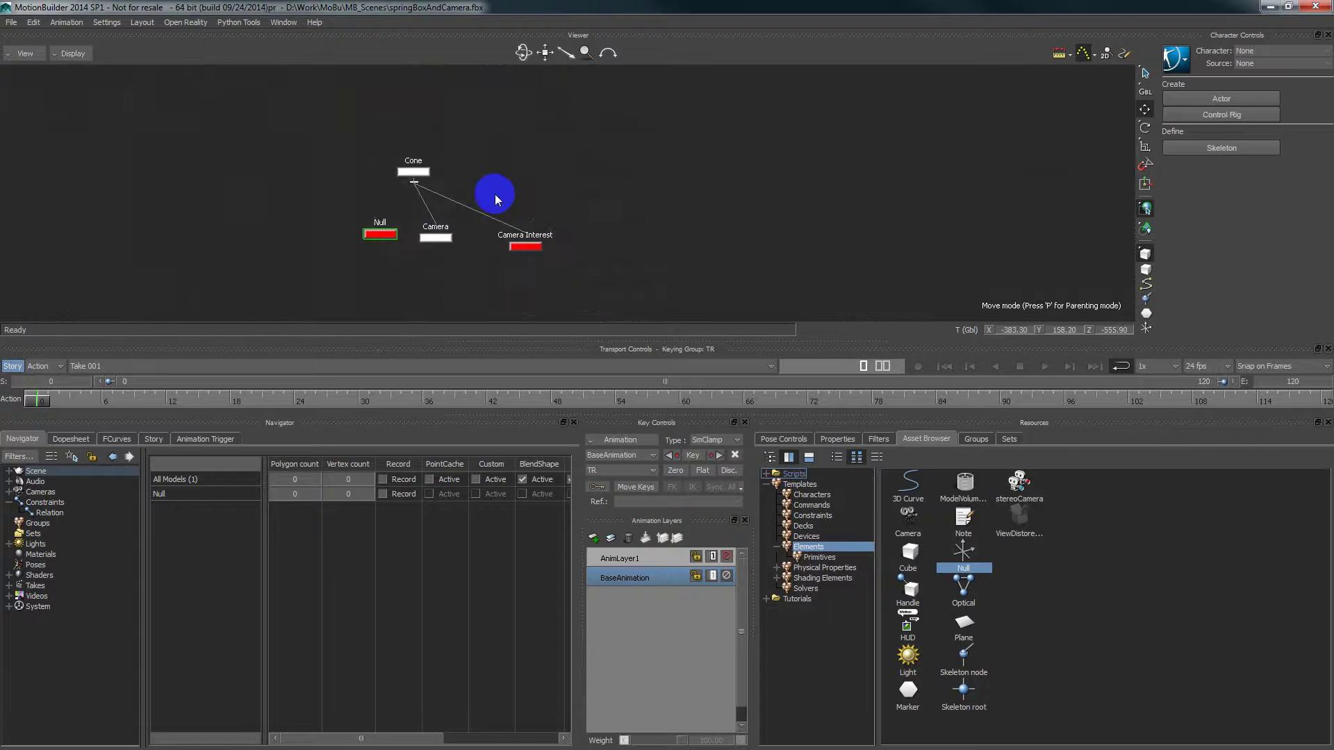
pyautogui.doubleClick(42, 517)
pyautogui.keyDown('alt'); pyautogui.moveTo(378, 237); pyautogui.dragTo(739, 528); pyautogui.keyUp('alt')
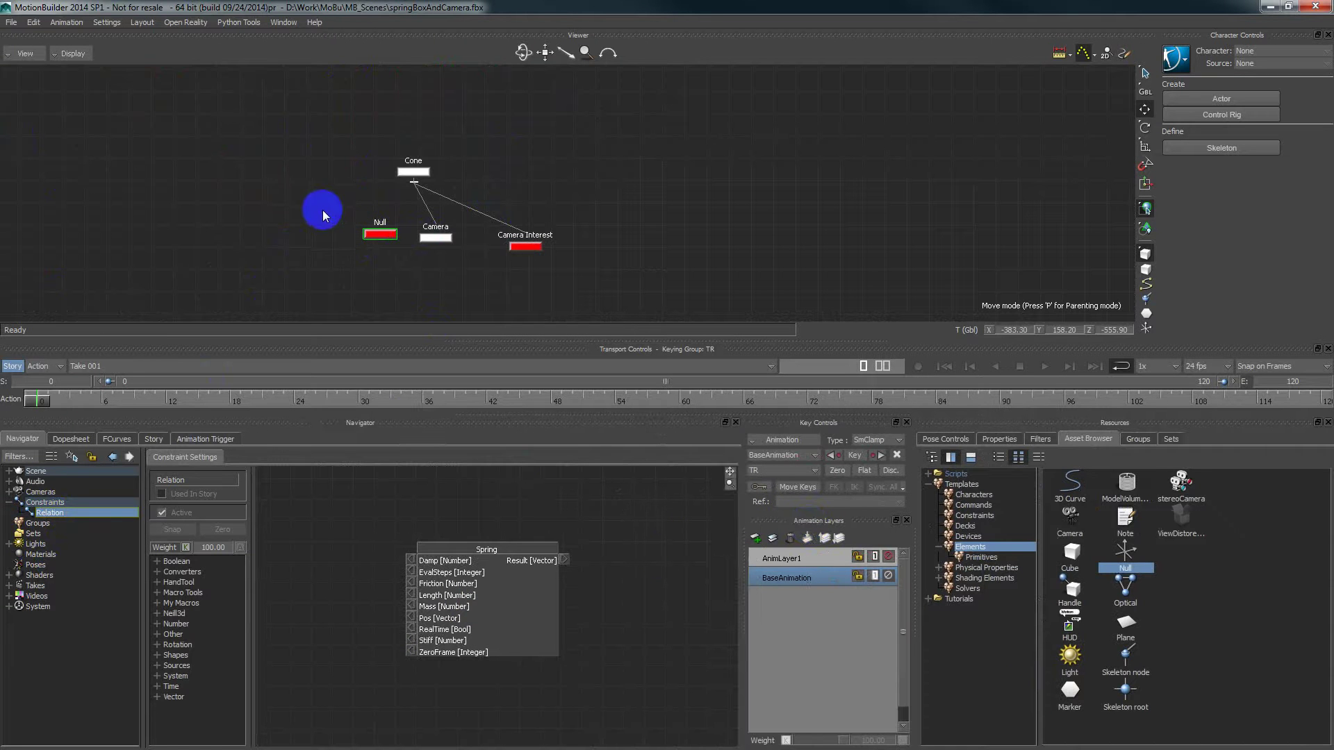
pyautogui.keyDown('alt'); pyautogui.moveTo(379, 234); pyautogui.dragTo(301, 480); pyautogui.keyUp('alt')
pyautogui.click(352, 587)
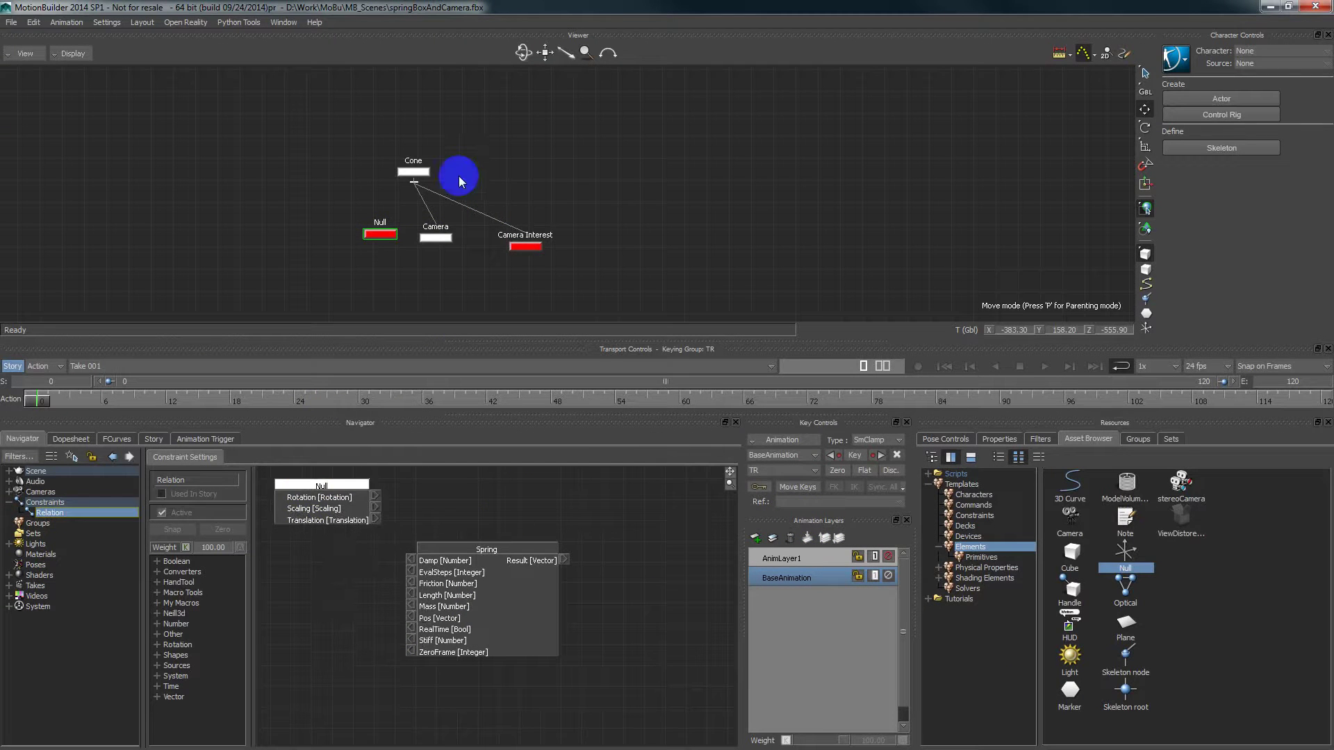
# Step: Unparent the Camera from the Cone and add it to the Relation constraint as the constrained object
pyautogui.rightClick(426, 236)
pyautogui.moveTo(470, 258)
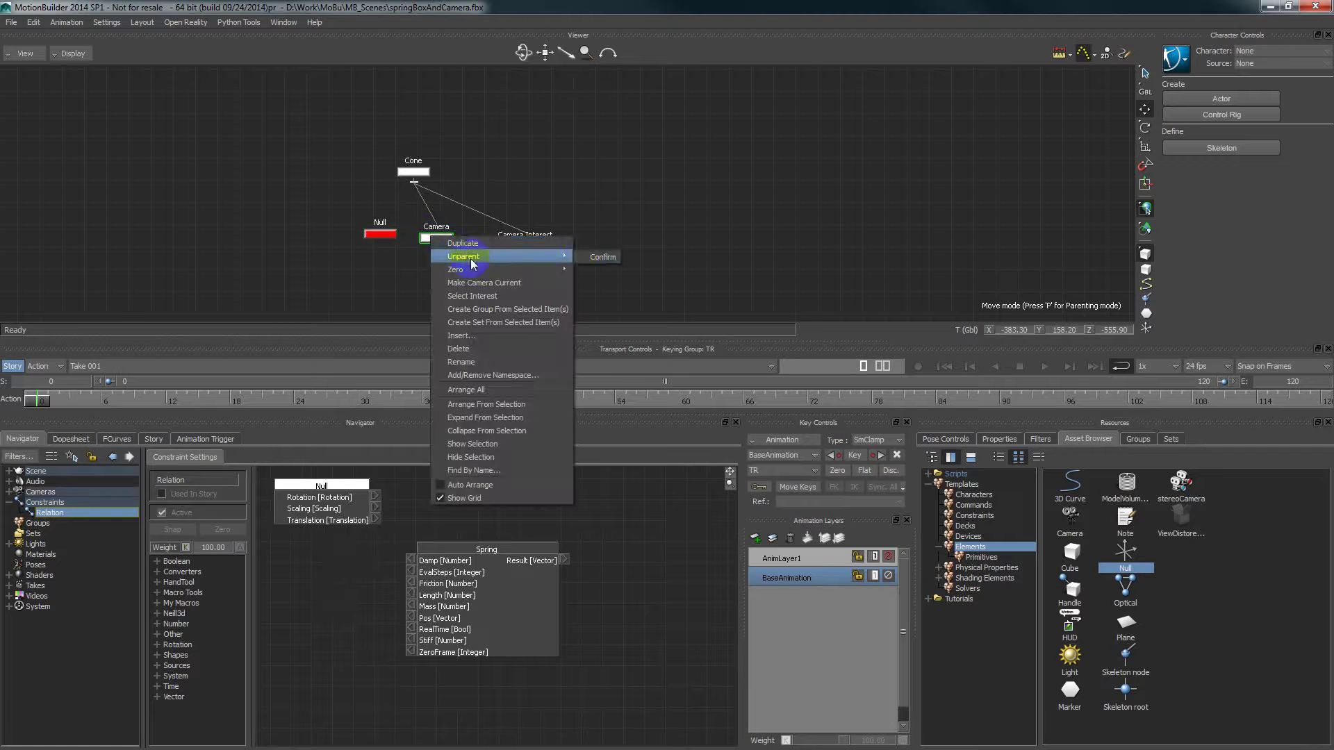
pyautogui.click(590, 258)
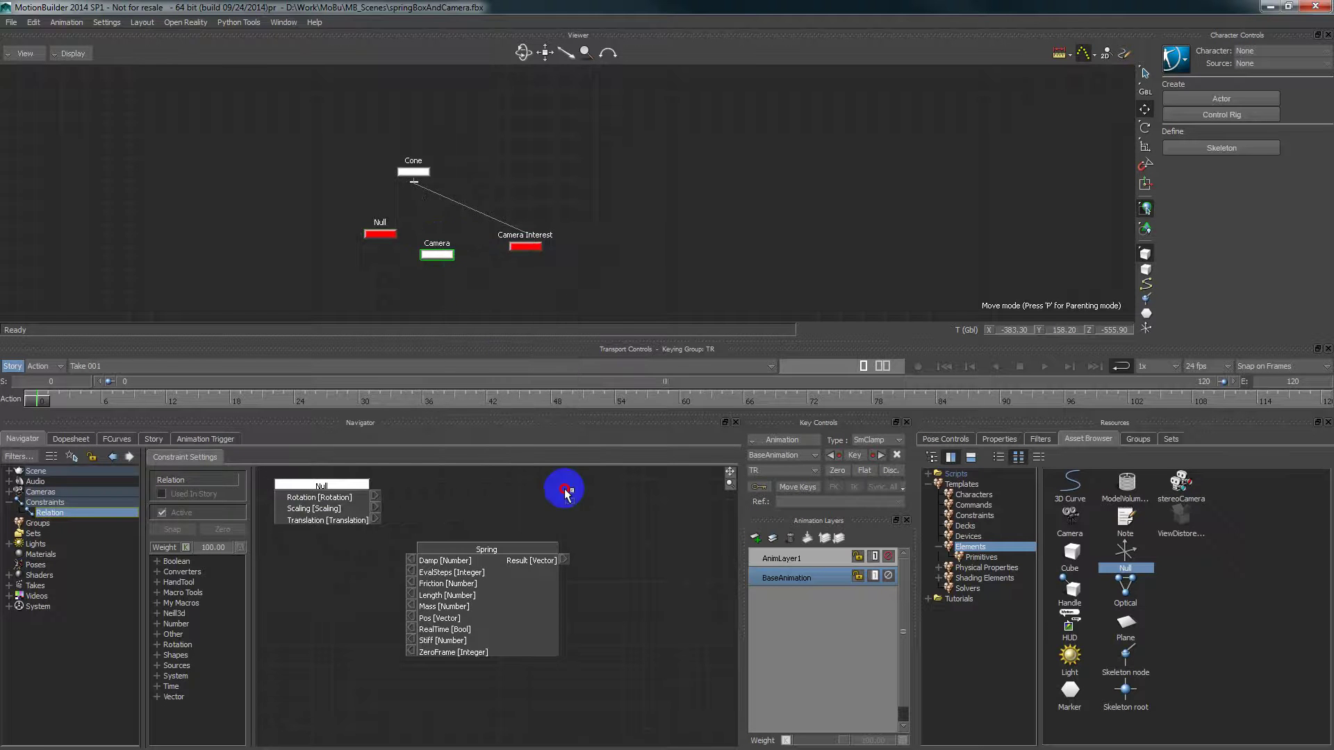
pyautogui.keyDown('alt'); pyautogui.moveTo(565, 490); pyautogui.dragTo(592, 538); pyautogui.keyUp('alt')
pyautogui.click(611, 557)
pyautogui.moveTo(625, 580); pyautogui.dragTo(685, 564)
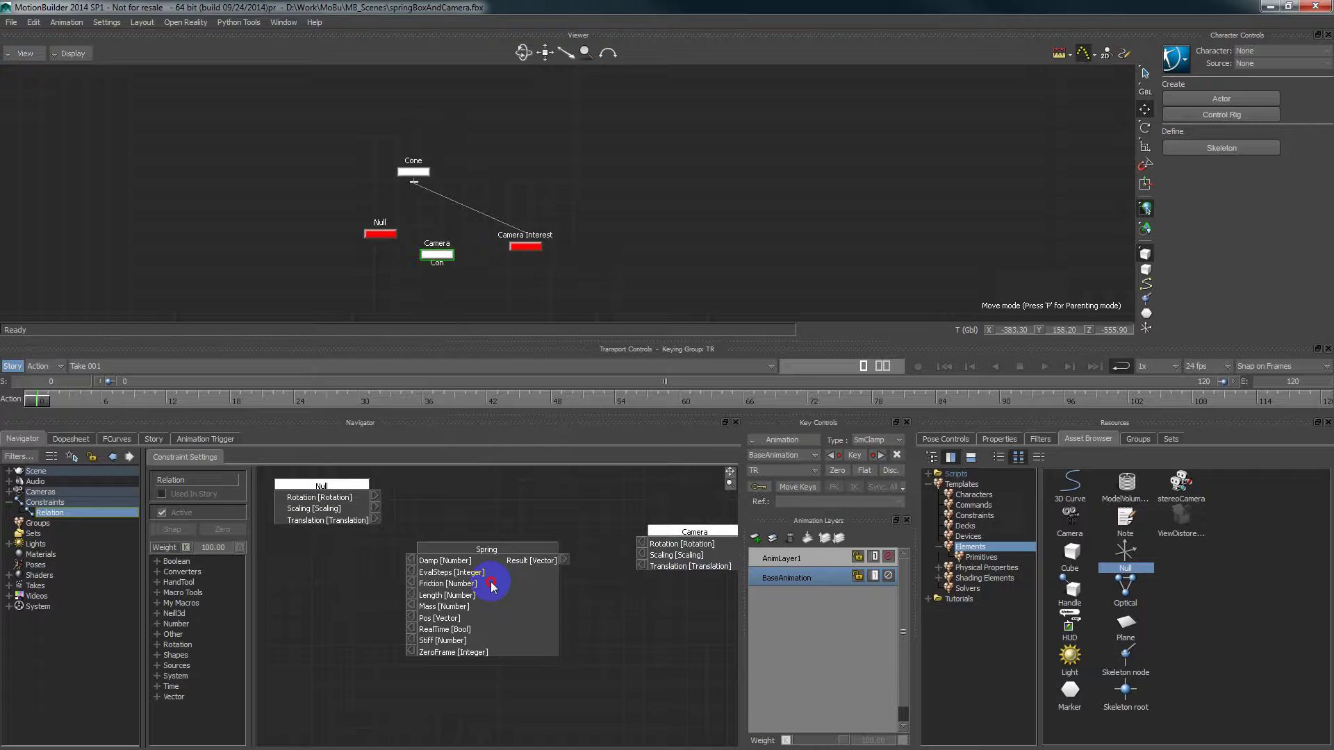
# Step: Connect the Null's Translation to the Spring's Pos input and the Spring's Result to the Camera's Translation
pyautogui.moveTo(491, 583); pyautogui.dragTo(503, 598)
pyautogui.moveTo(376, 519); pyautogui.dragTo(425, 631)
pyautogui.moveTo(577, 579); pyautogui.dragTo(640, 566)
# Step: Play the animation in the perspective view to check the Camera's behaviour, and return to the first frame
pyautogui.hotkey('ctrl', 'w')
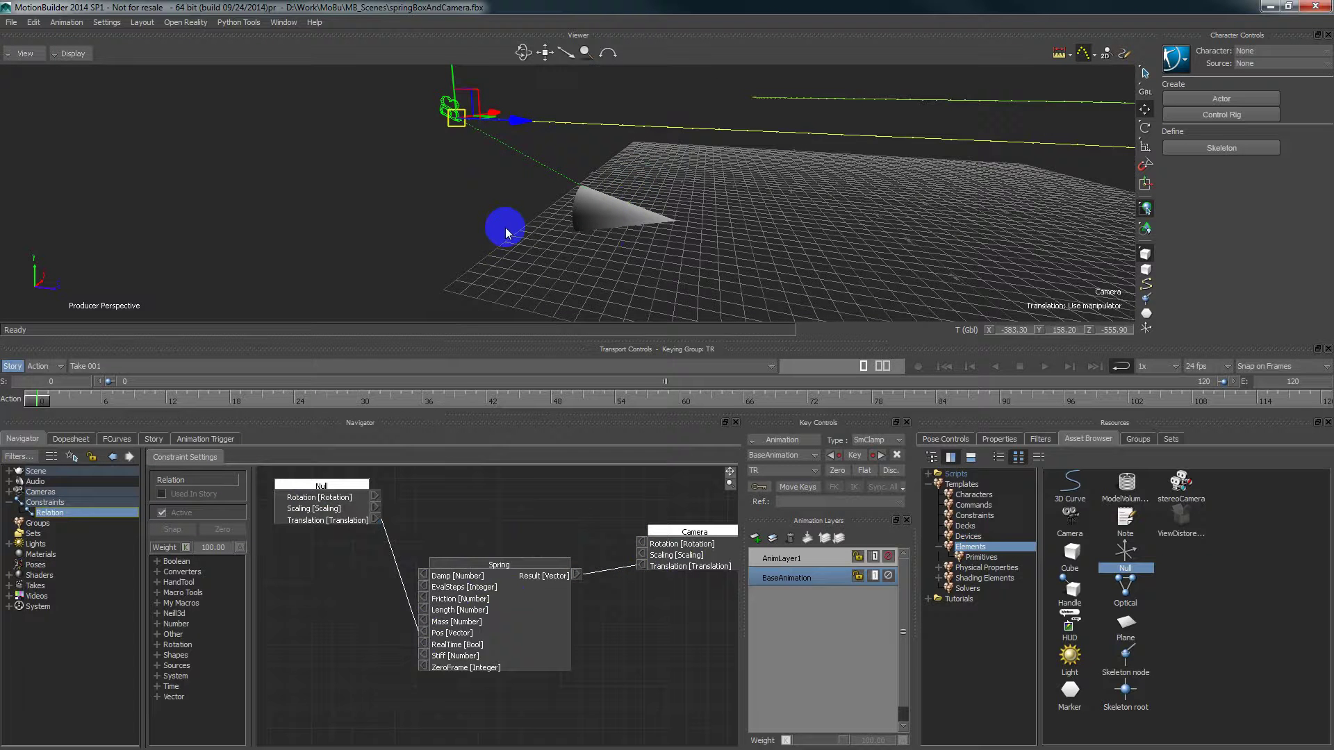
pyautogui.keyDown('ctrl'); pyautogui.keyDown('shift'); pyautogui.moveTo(479, 236); pyautogui.dragTo(528, 243); pyautogui.keyUp('shift'); pyautogui.keyUp('ctrl')
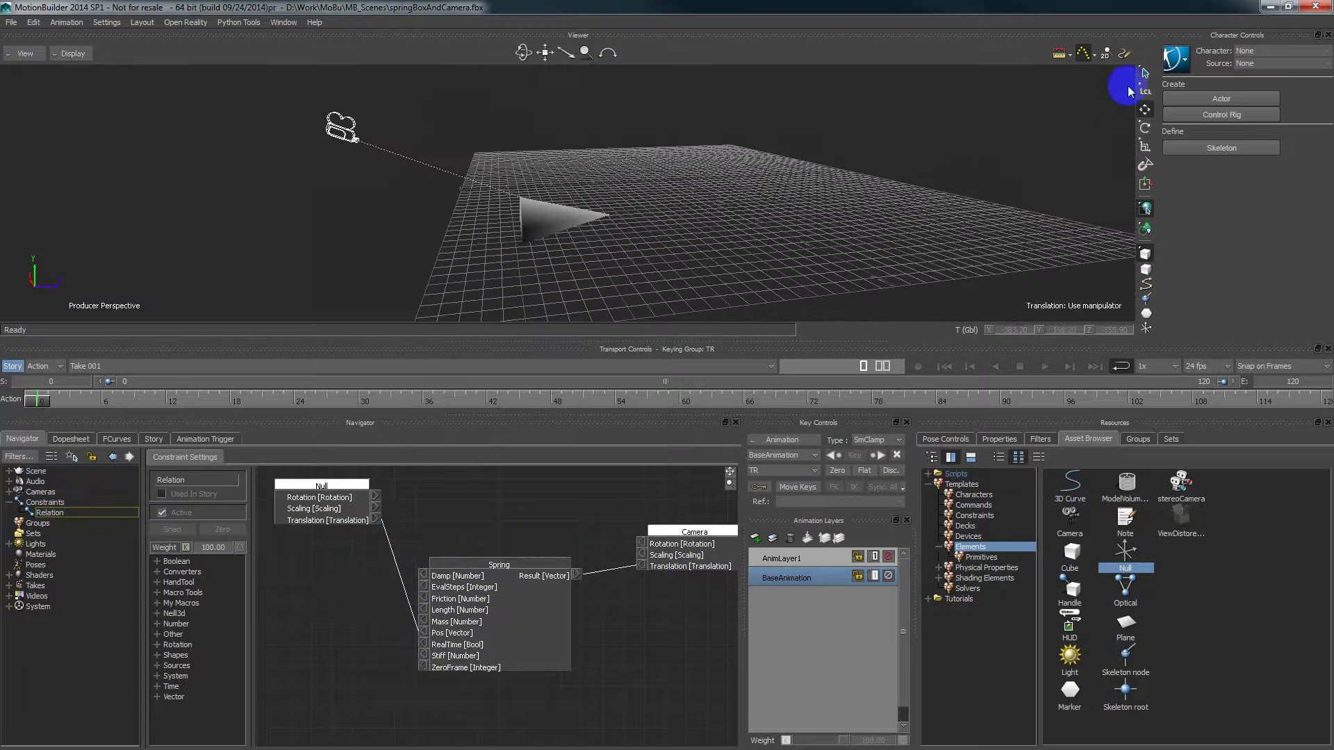
pyautogui.hotkey('ctrl', 'space')
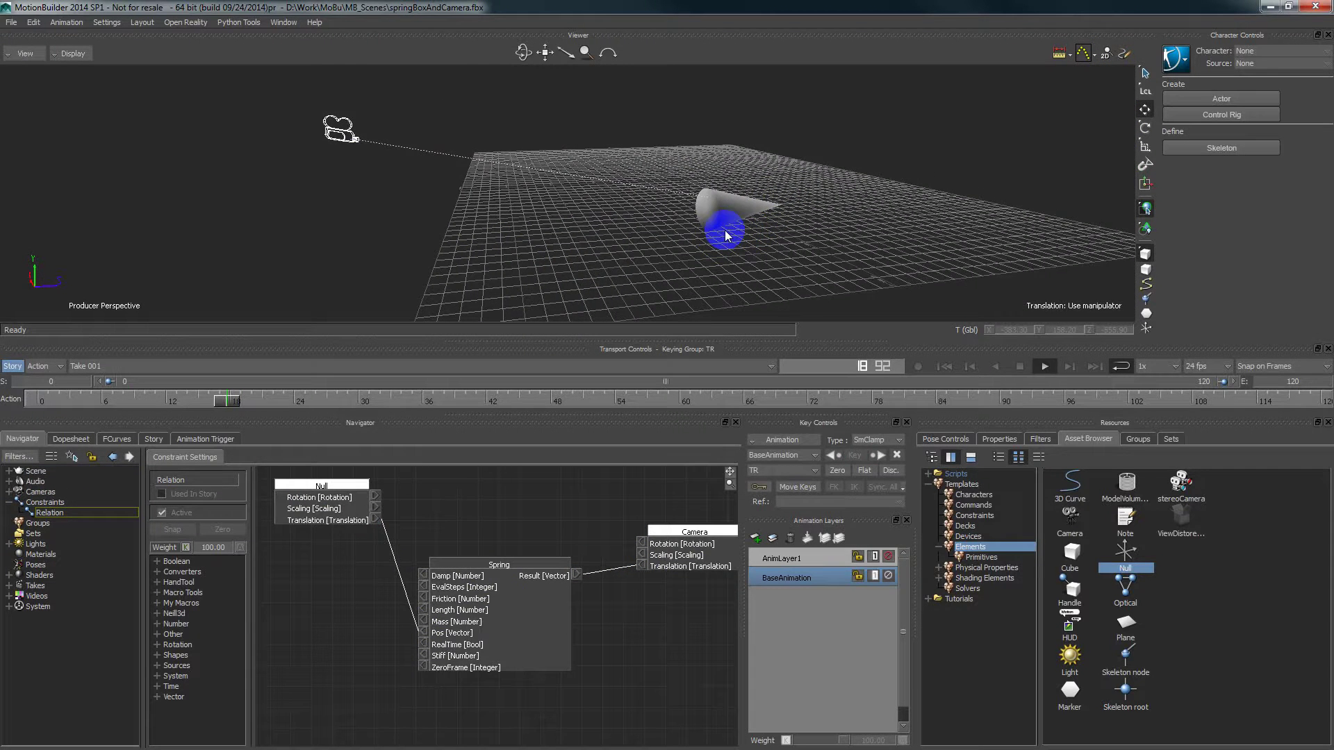
pyautogui.hotkey('ctrl', 'space')
pyautogui.moveTo(678, 247); pyautogui.dragTo(679, 246)
pyautogui.click(834, 455)
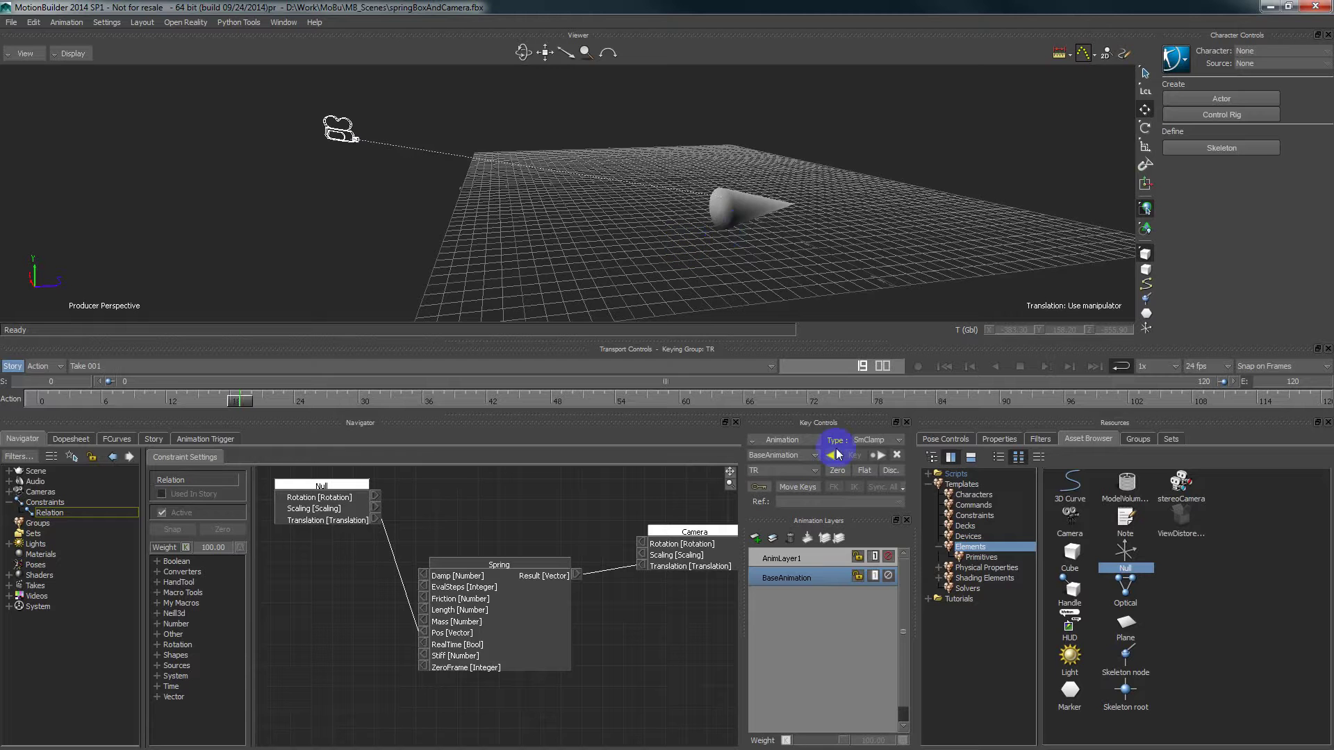
pyautogui.click(945, 364)
# Step: Parent the Null to the Cone in the schematic view
pyautogui.hotkey('ctrl', 'w')
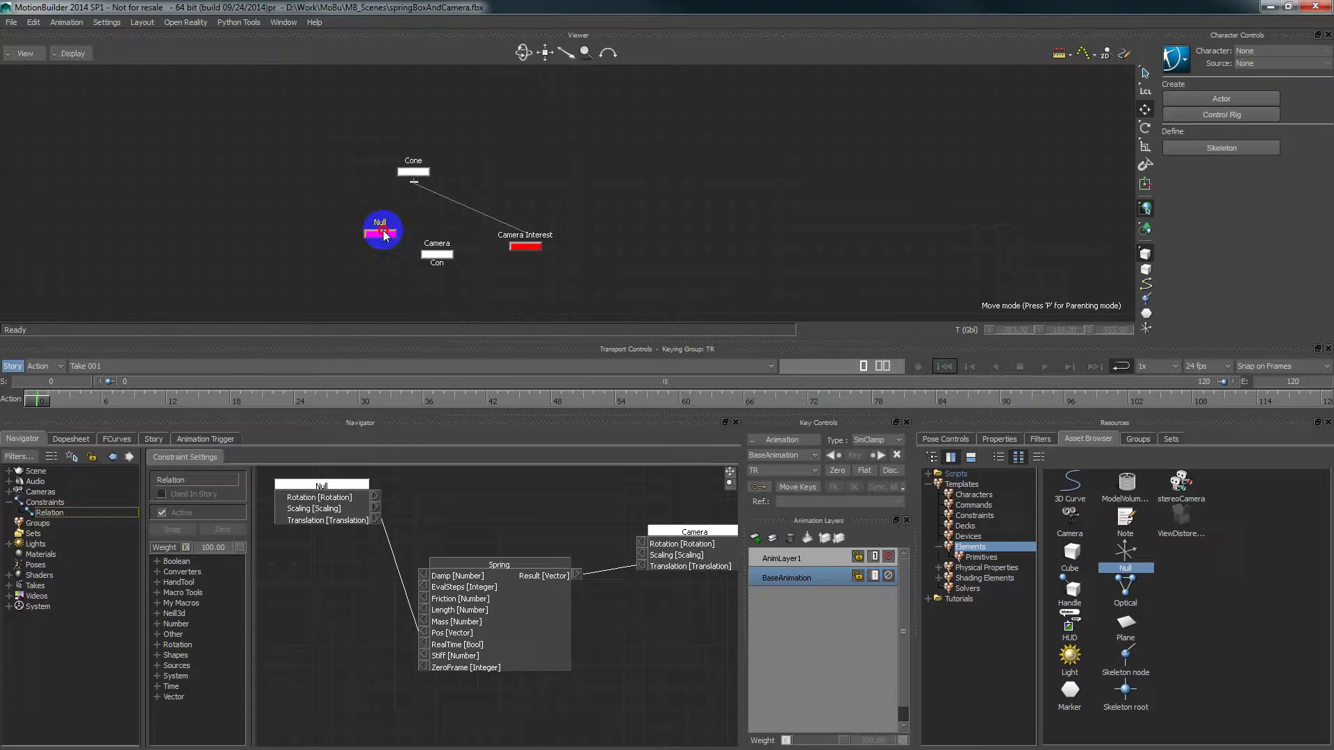
pyautogui.click(384, 234)
pyautogui.press('p')
pyautogui.moveTo(384, 235); pyautogui.dragTo(414, 173)
pyautogui.click(523, 190)
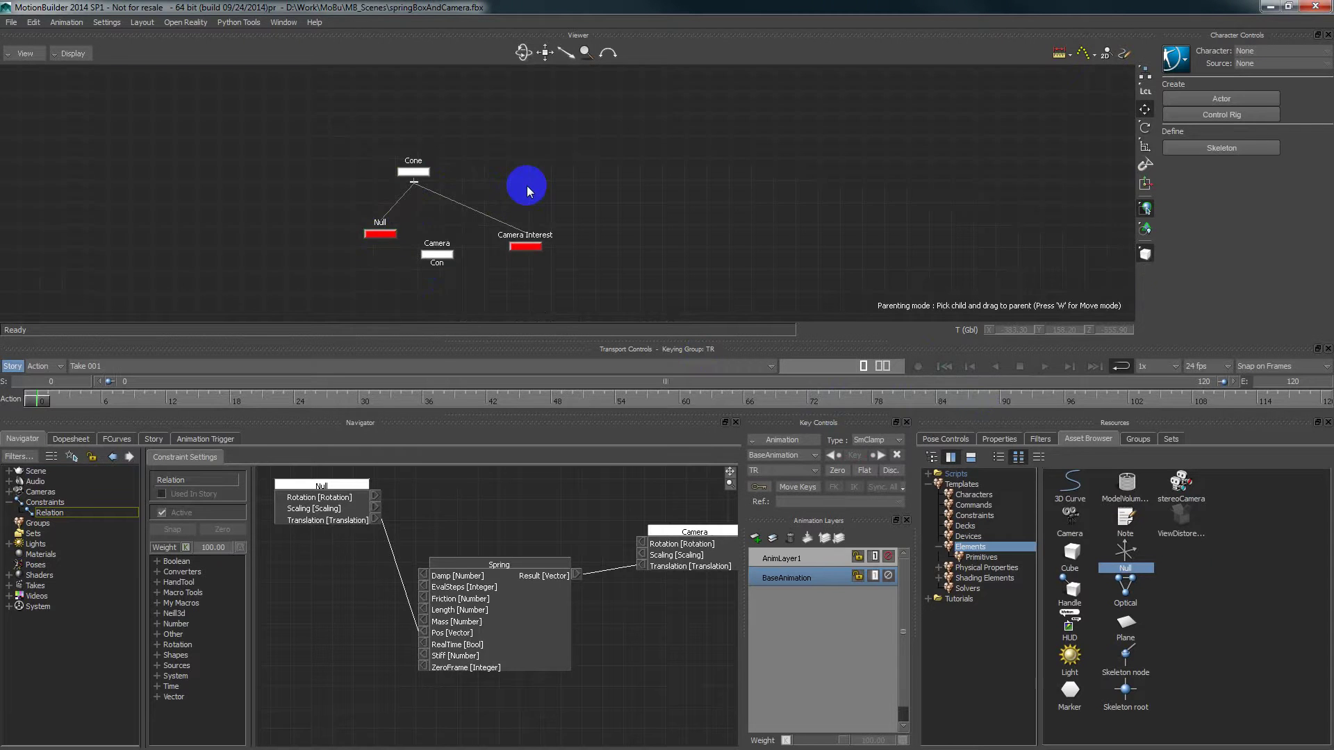
# Step: Play the animation in the perspective view to check how the Camera follows the Cone with the Null parented
pyautogui.hotkey('ctrl', 'e')
pyautogui.hotkey('ctrl', 'space')
pyautogui.hotkey('ctrl', 'space')
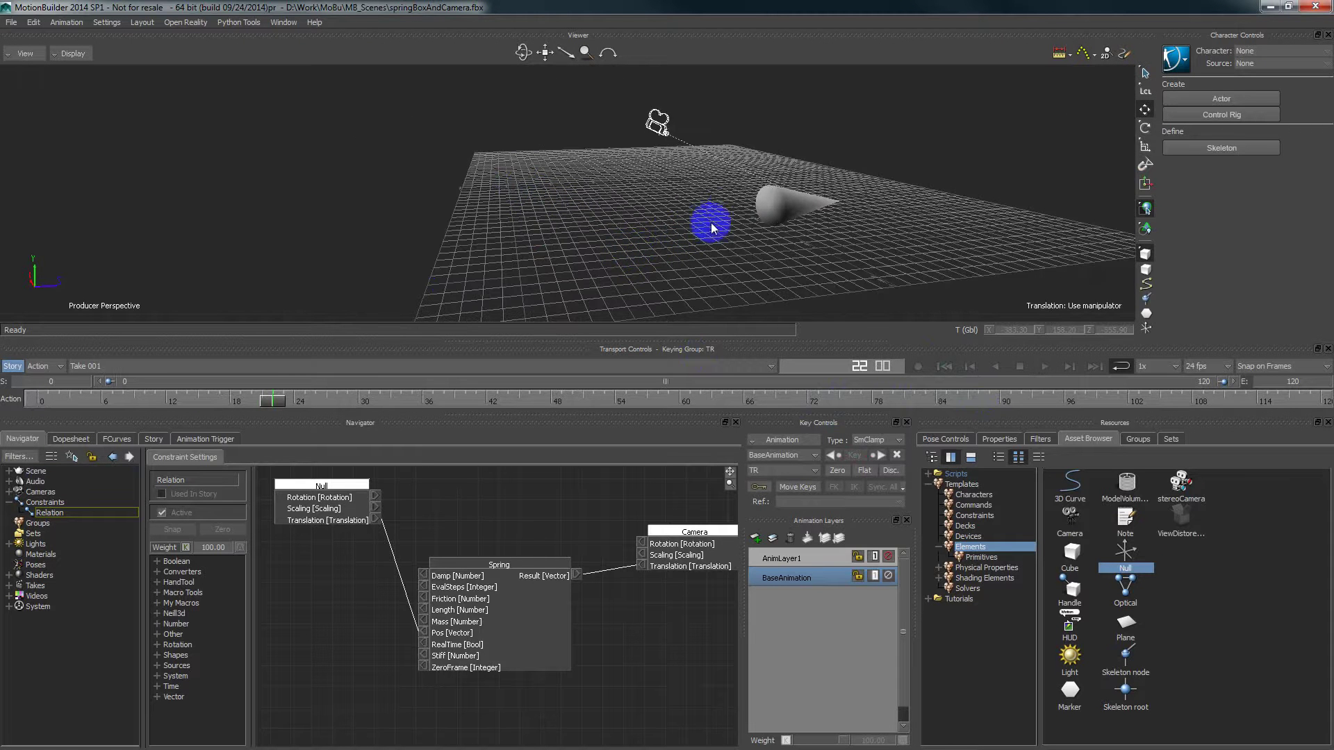
pyautogui.keyDown('ctrl'); pyautogui.keyDown('shift'); pyautogui.moveTo(692, 184); pyautogui.dragTo(628, 282); pyautogui.keyUp('shift'); pyautogui.keyUp('ctrl')
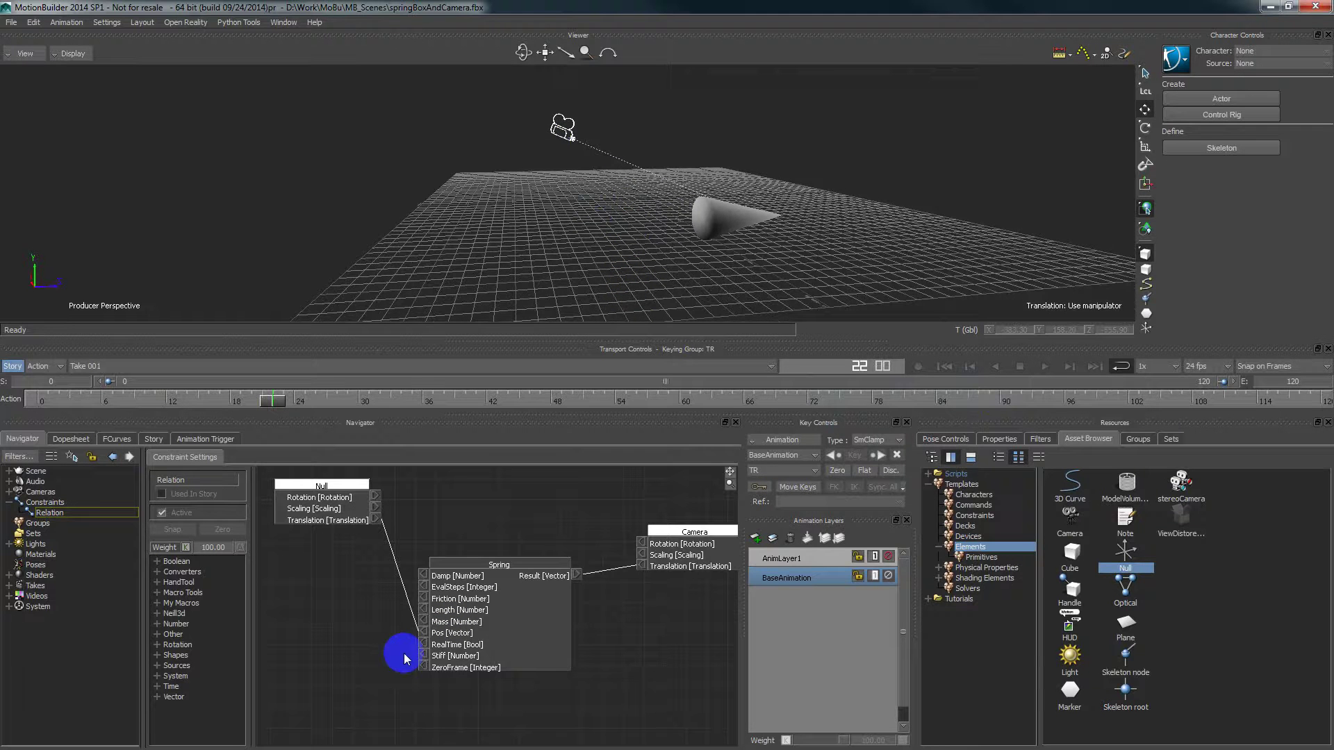
pyautogui.keyDown('ctrl'); pyautogui.keyDown('shift'); pyautogui.moveTo(556, 277); pyautogui.dragTo(551, 238); pyautogui.keyUp('shift'); pyautogui.keyUp('ctrl')
# Step: Set the Spring's Mass to 30 and expose its RealTime value for editing
pyautogui.click(445, 587)
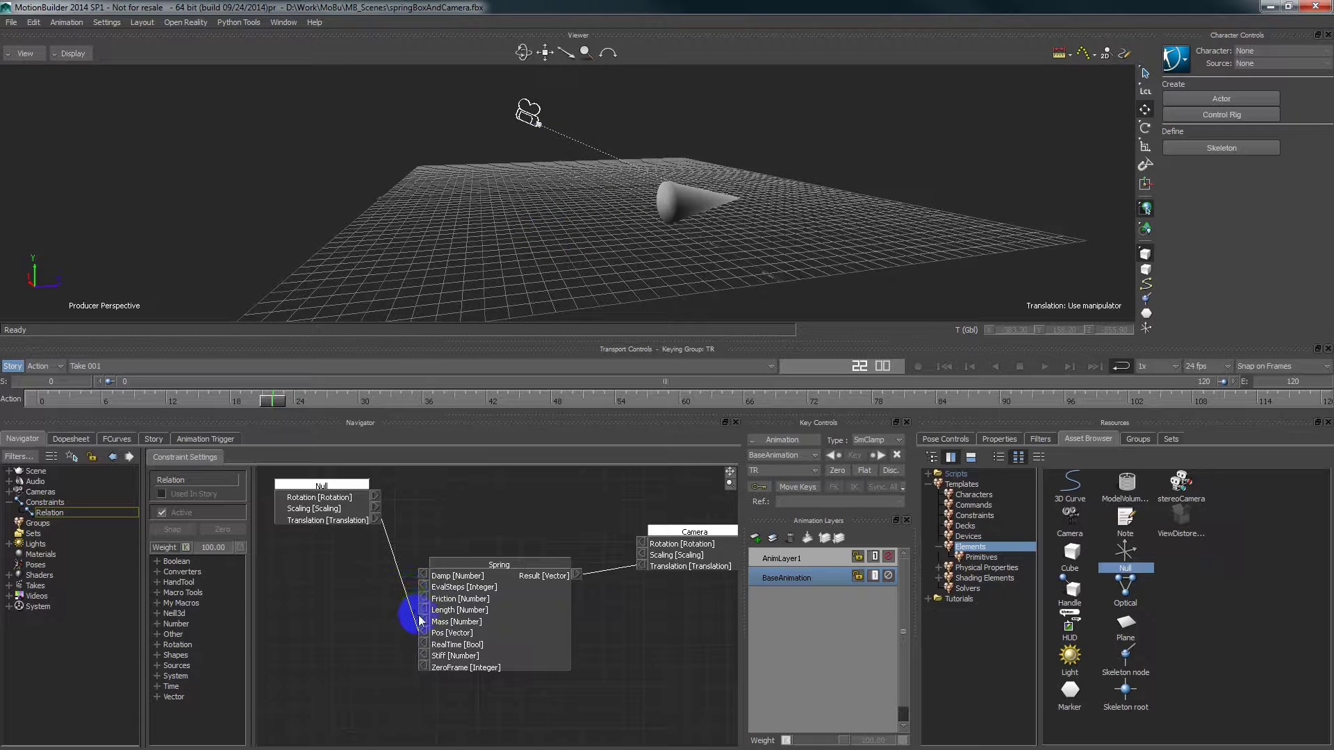
pyautogui.click(448, 625)
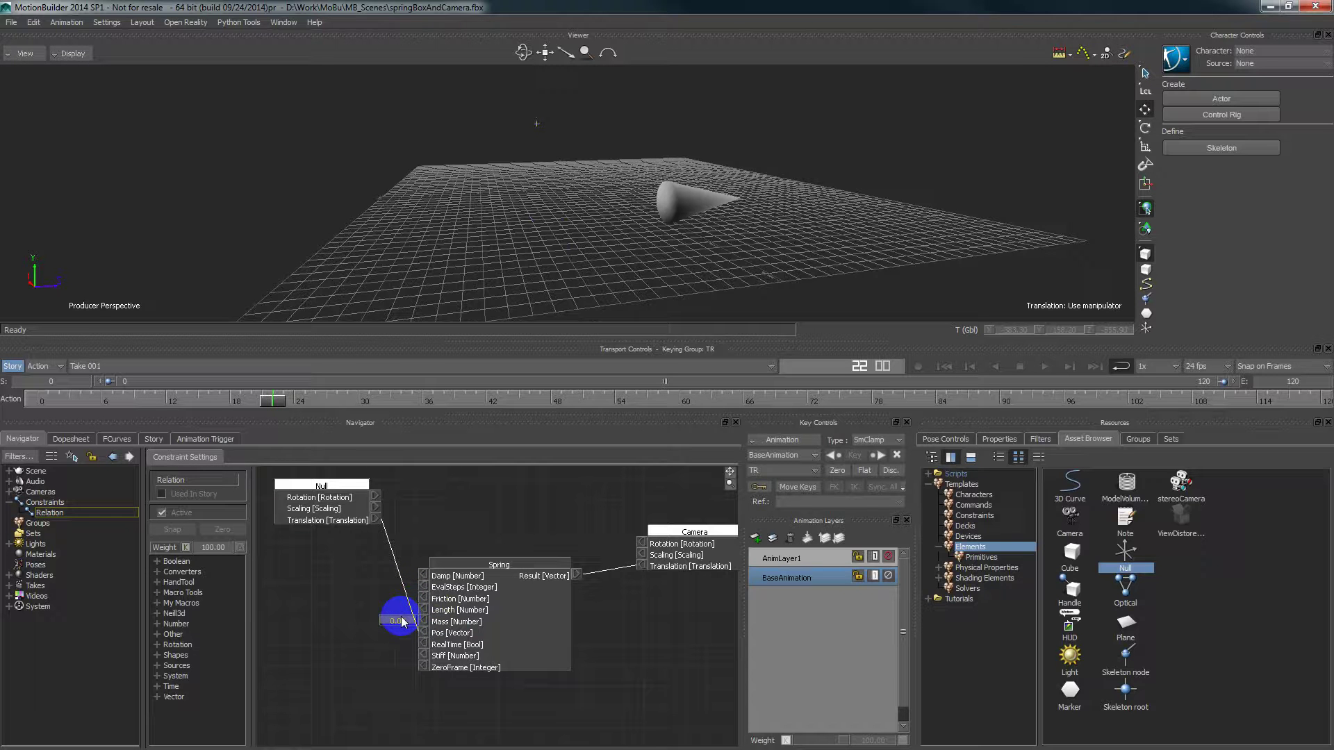
pyautogui.moveTo(401, 621); pyautogui.dragTo(402, 621)
pyautogui.rightClick(423, 644)
pyautogui.click(443, 650)
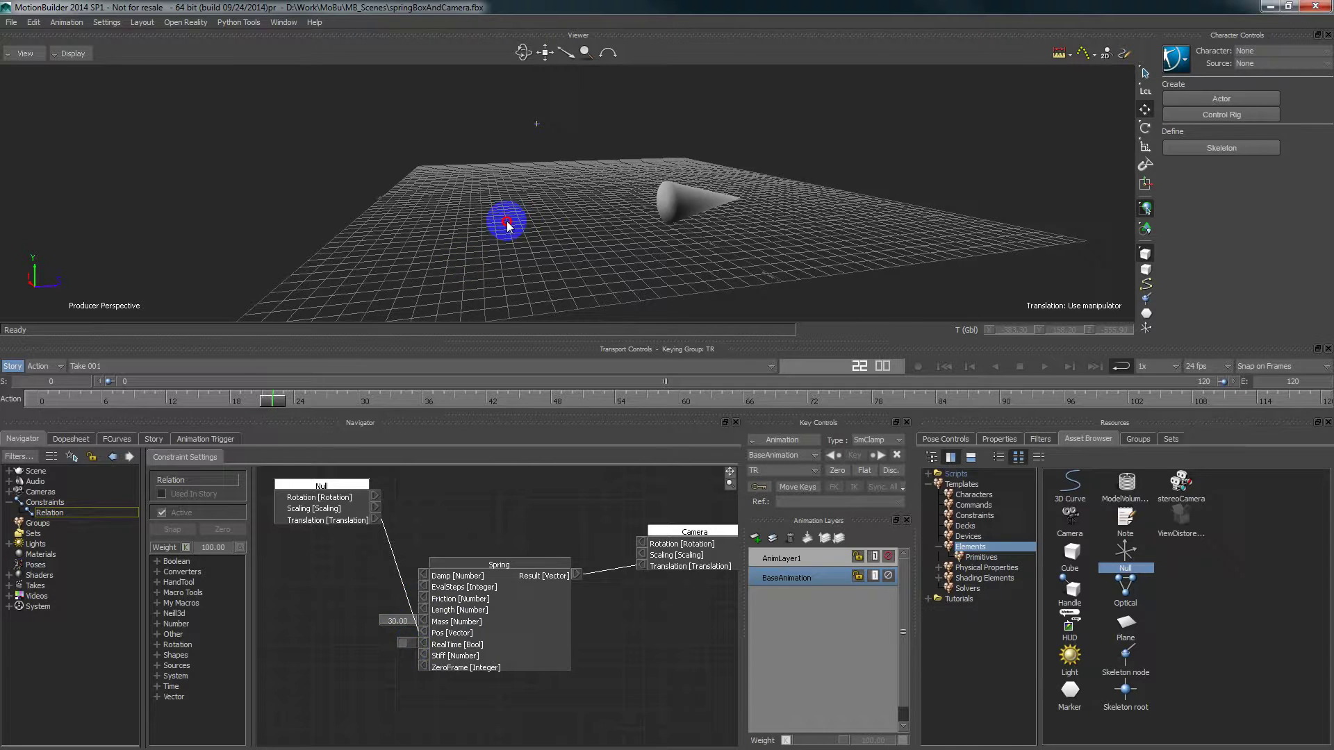
# Step: Play the animation from the start to examine the Camera's motion with the Mass of 30, and rewind it
pyautogui.keyDown('ctrl'); pyautogui.keyDown('shift'); pyautogui.moveTo(507, 220); pyautogui.dragTo(417, 253); pyautogui.keyUp('shift'); pyautogui.keyUp('ctrl')
pyautogui.hotkey('ctrl', 'Home')
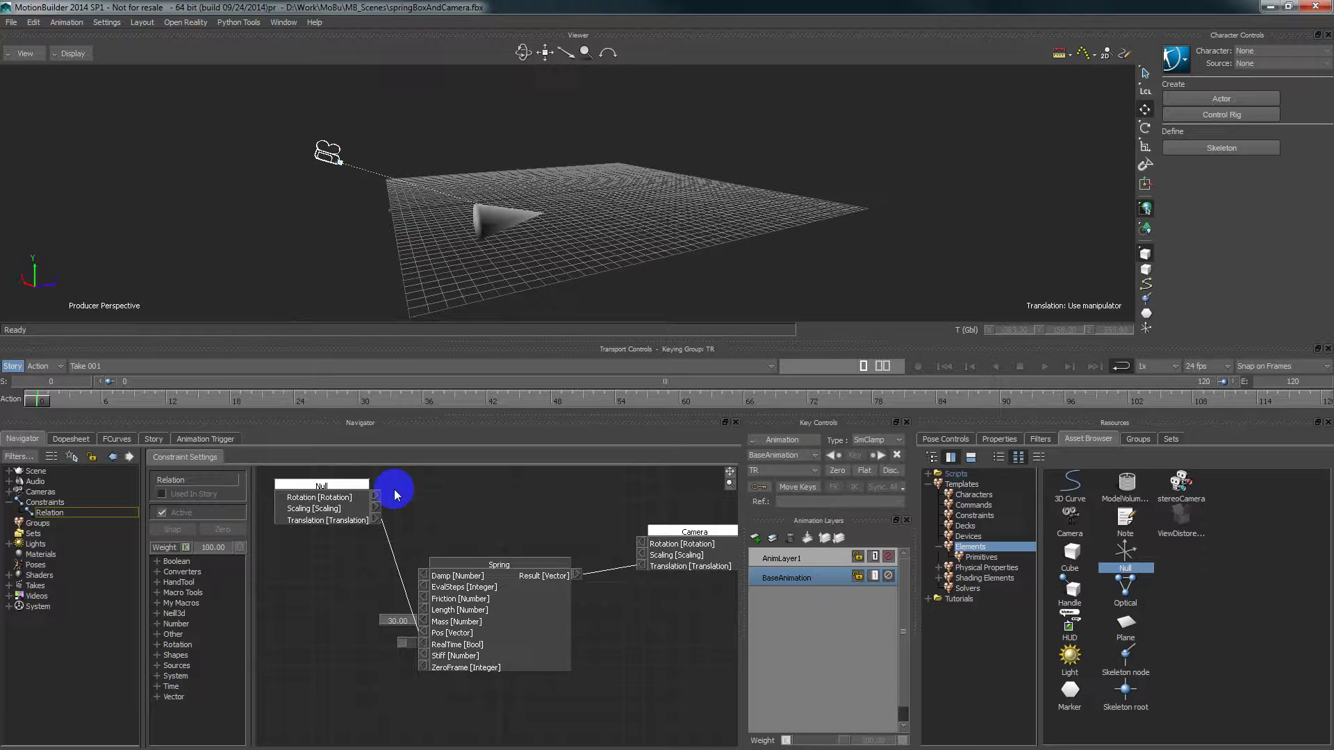
pyautogui.press('space')
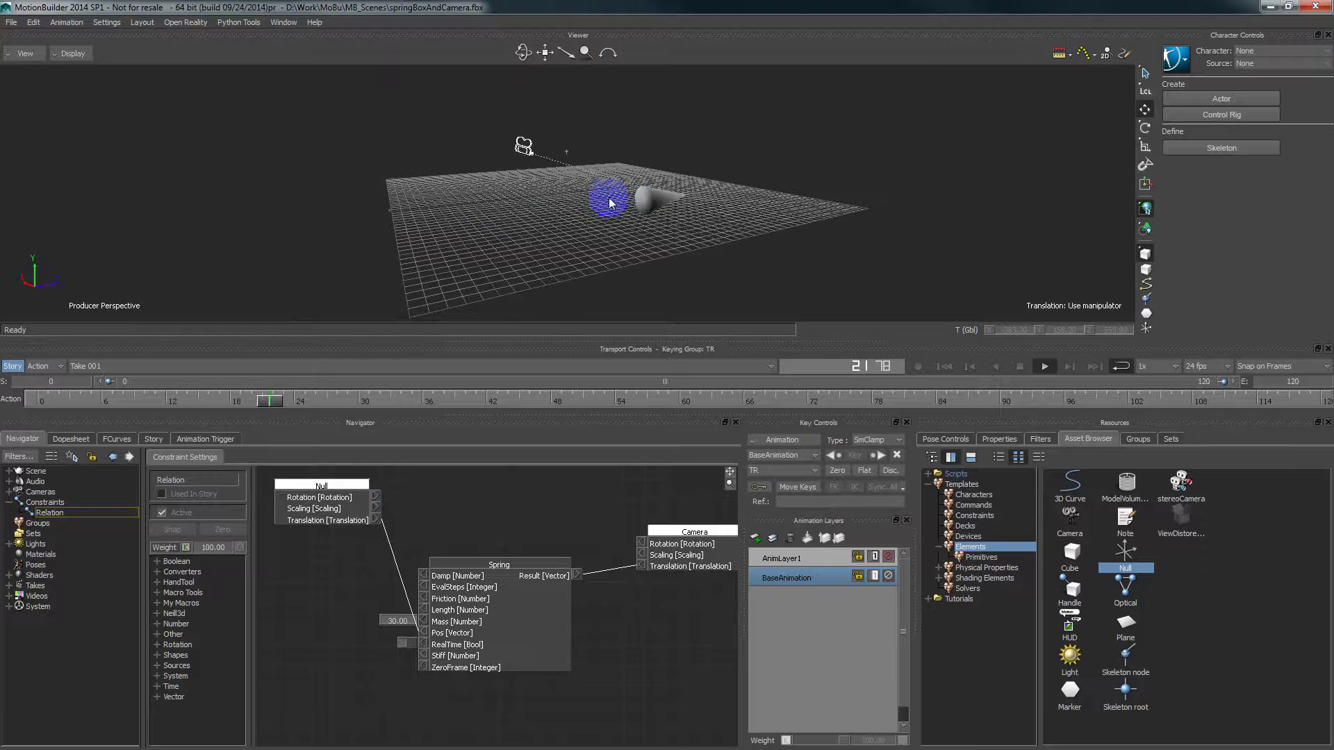
pyautogui.moveTo(689, 192); pyautogui.dragTo(572, 408)
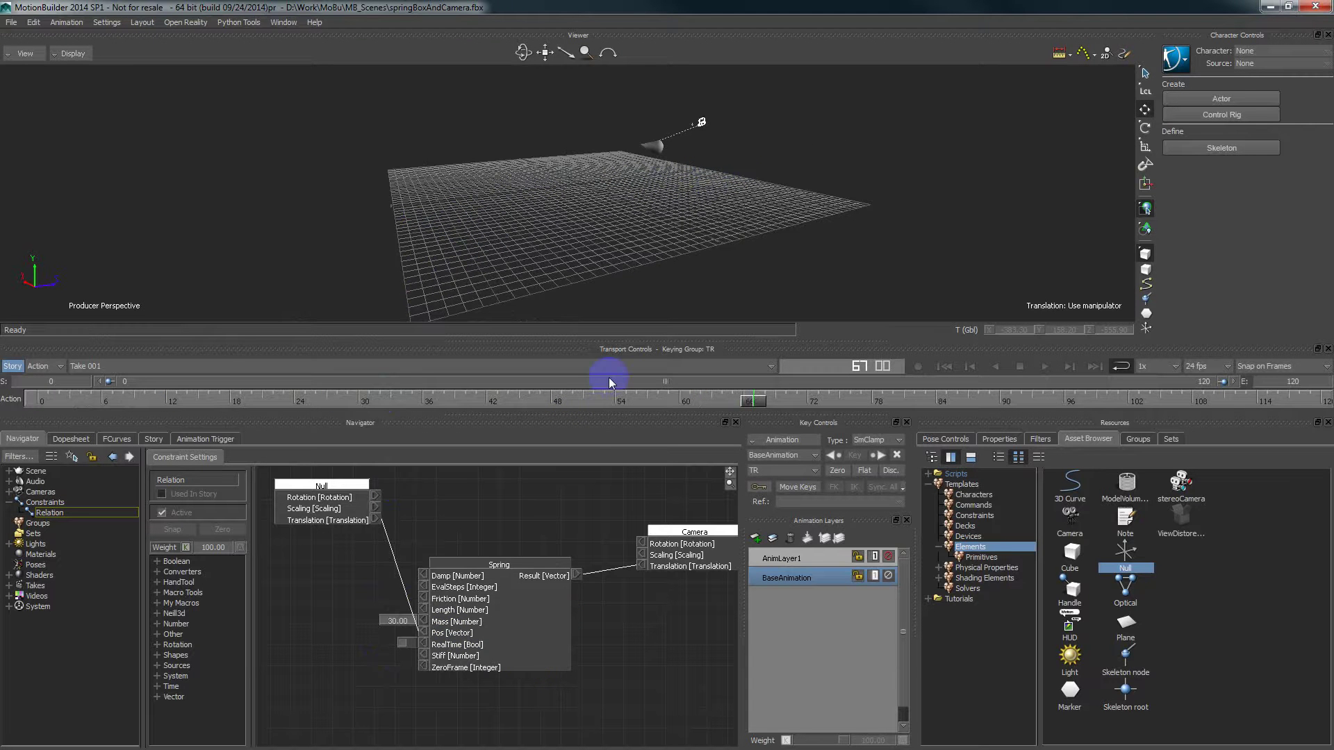
pyautogui.press('Home')
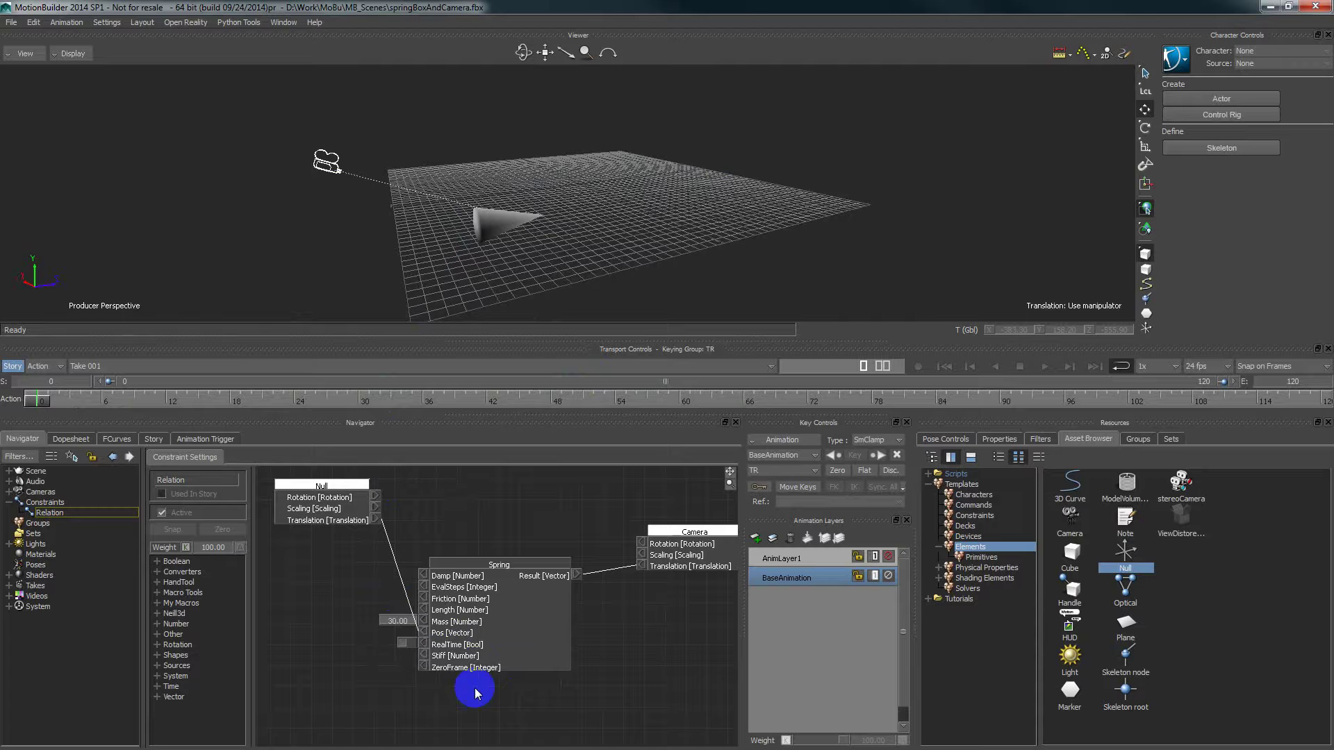
# Step: Expose the Spring's Stiff value and set it to 2
pyautogui.rightClick(424, 658)
pyautogui.click(437, 670)
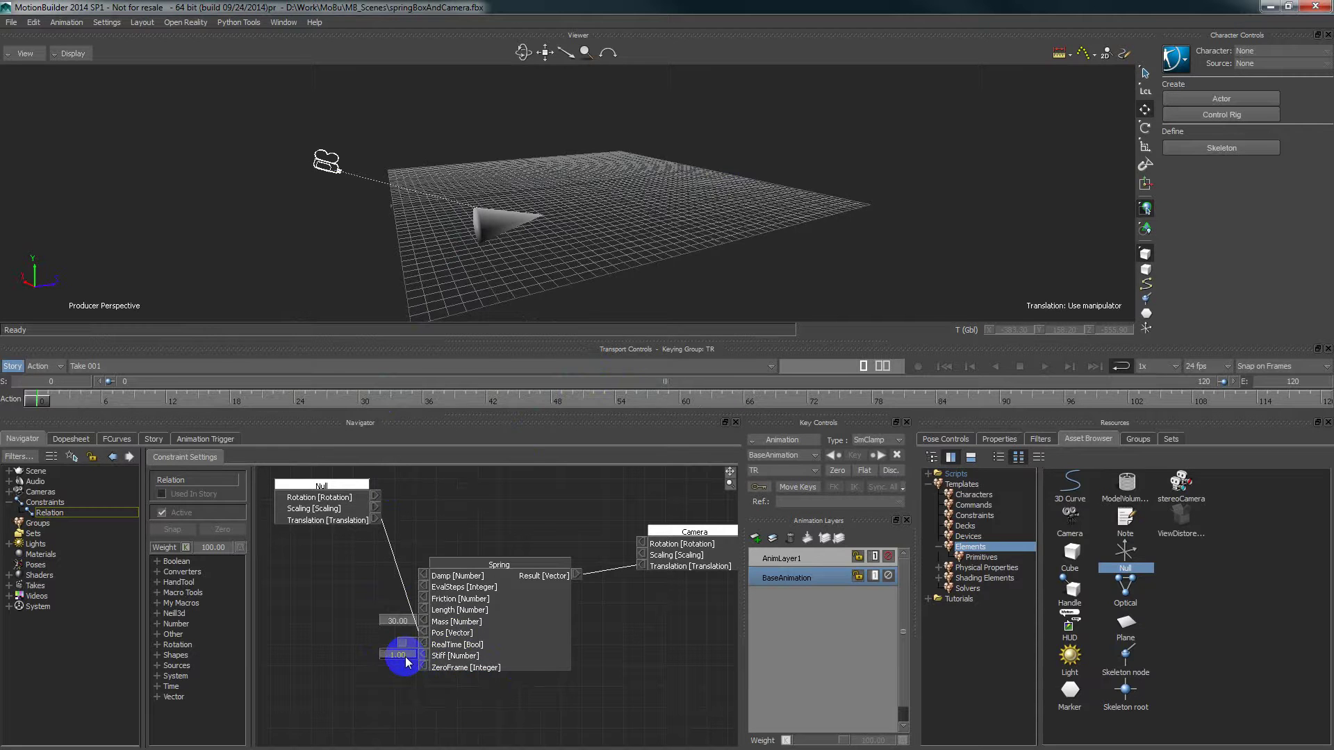
pyautogui.click(398, 657)
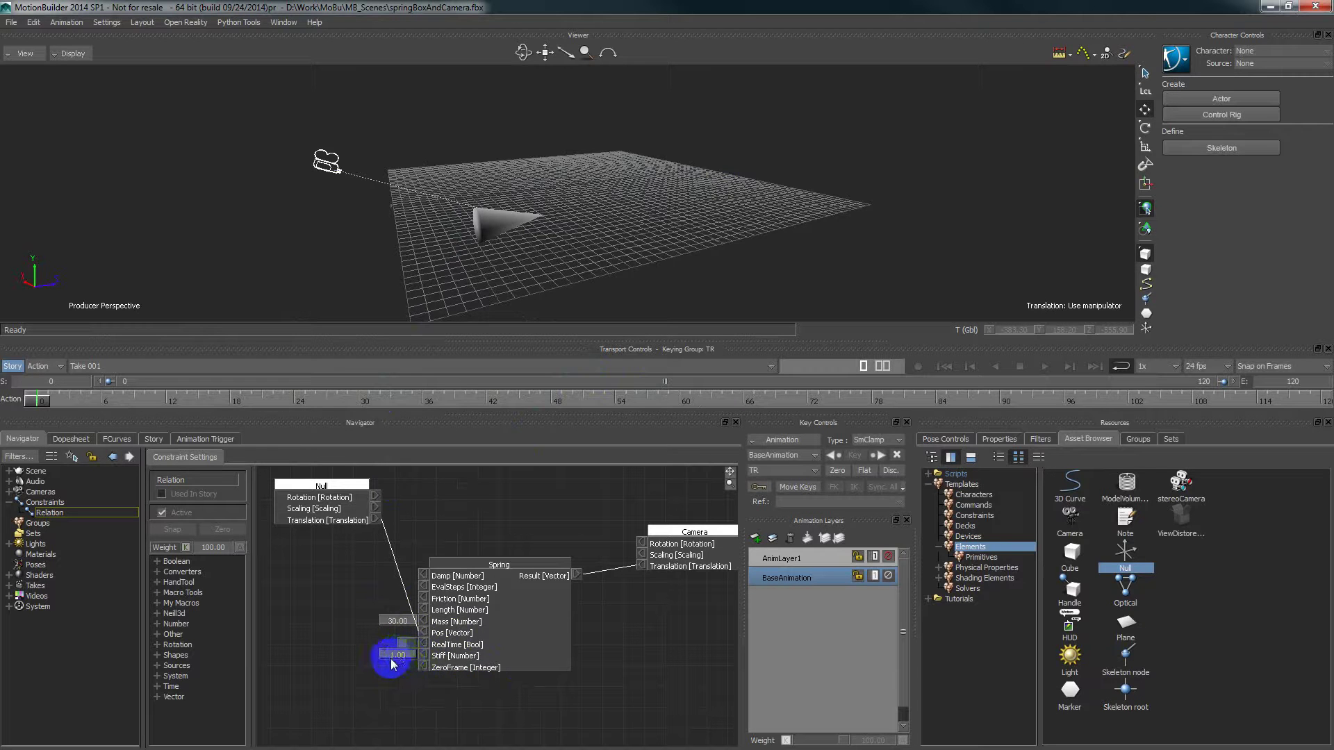
pyautogui.write('2')
pyautogui.press('Return')
# Step: Expose the Spring's Length value and set its Friction to 0.5
pyautogui.click(410, 627)
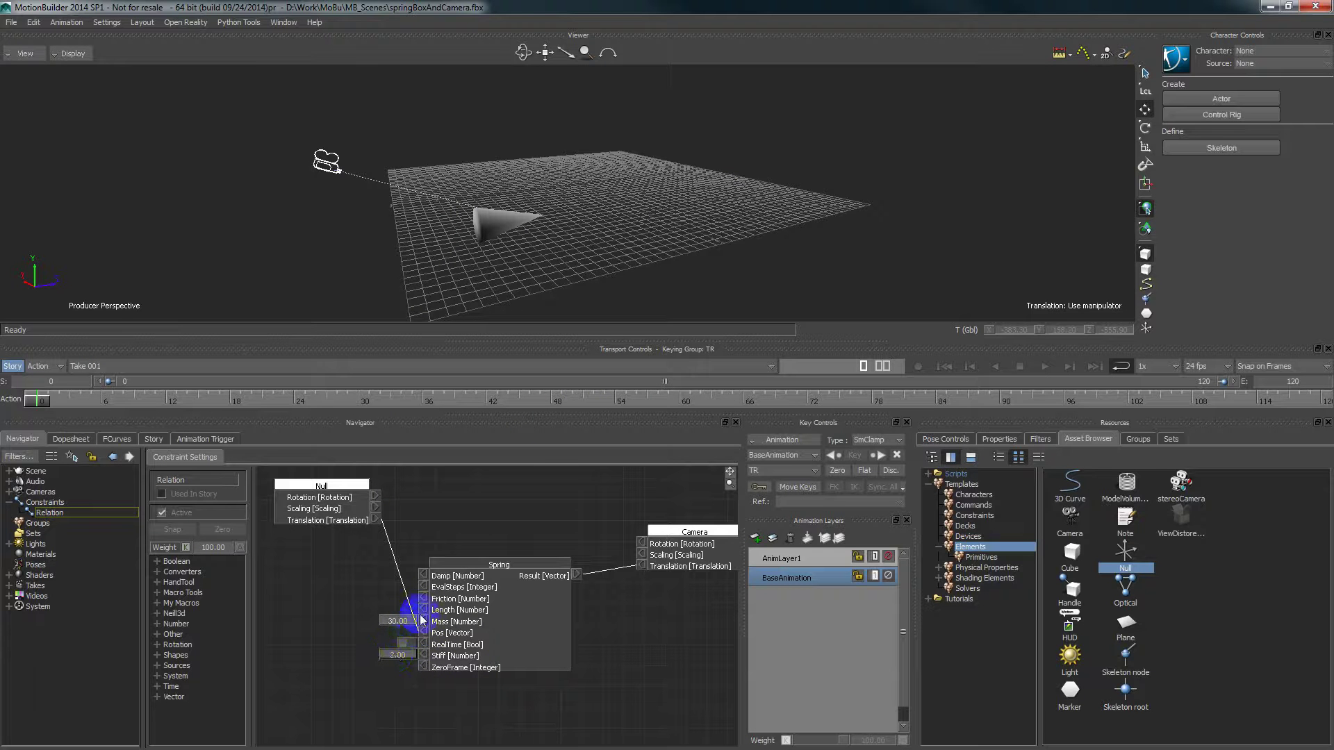
pyautogui.click(404, 611)
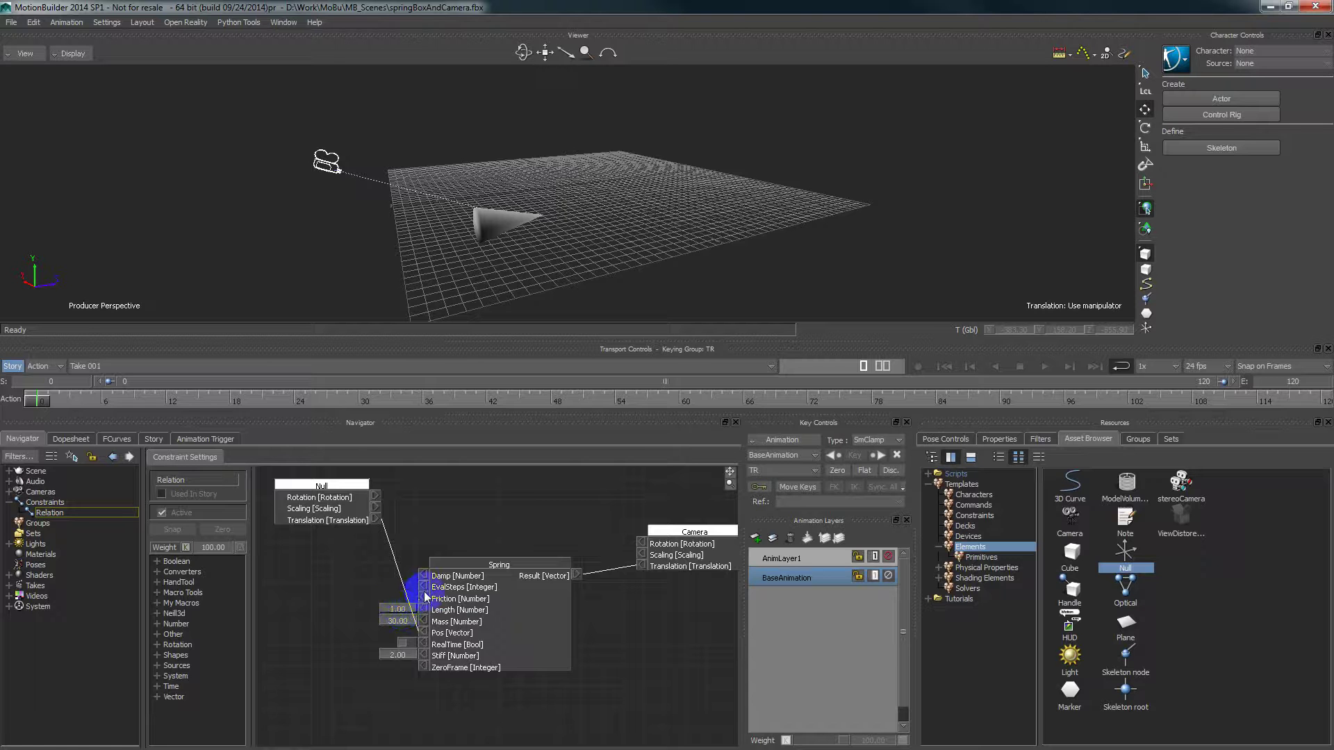
pyautogui.click(420, 598)
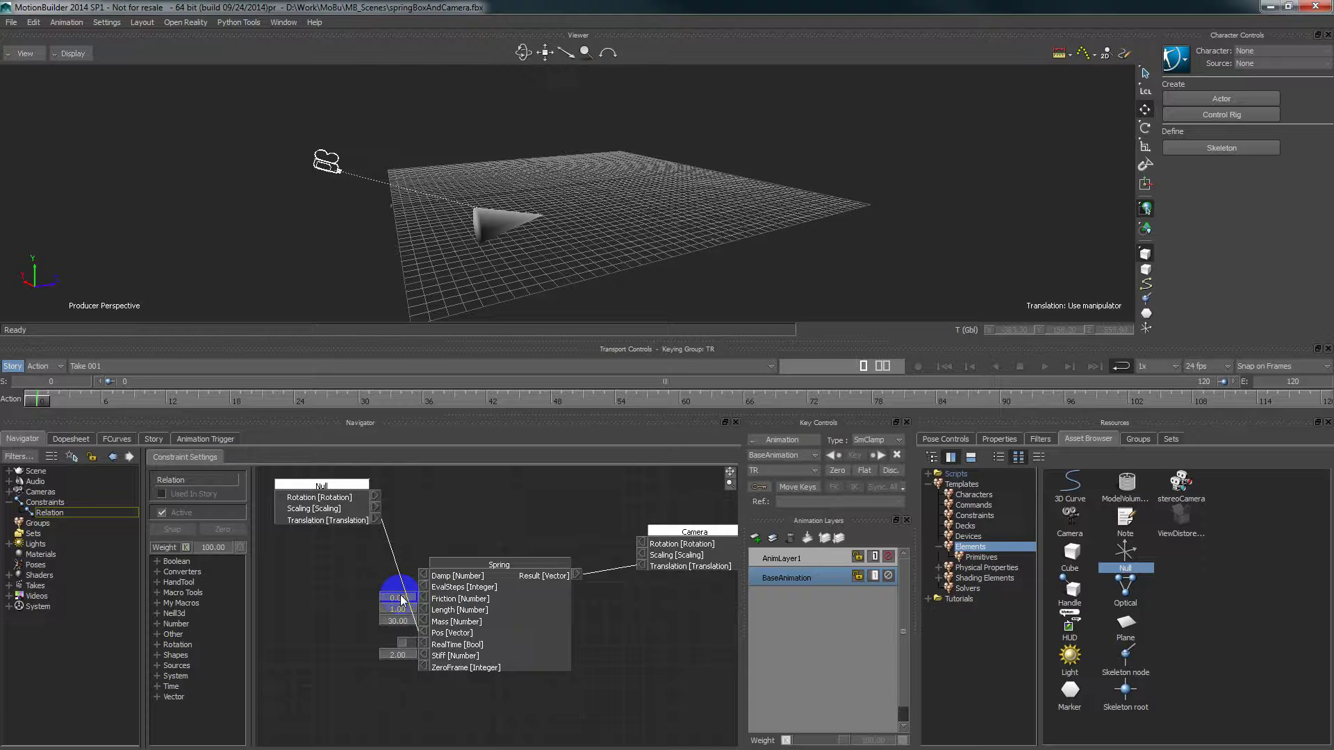
pyautogui.doubleClick(401, 599)
pyautogui.write('0.')
pyautogui.write('0.5')
pyautogui.press('Return')
# Step: Play the animation in the perspective view to examine the Camera's motion with the new Stiff and Friction values
pyautogui.click(584, 294)
pyautogui.moveTo(578, 286); pyautogui.dragTo(635, 143)
pyautogui.hotkey('ctrl', 'space')
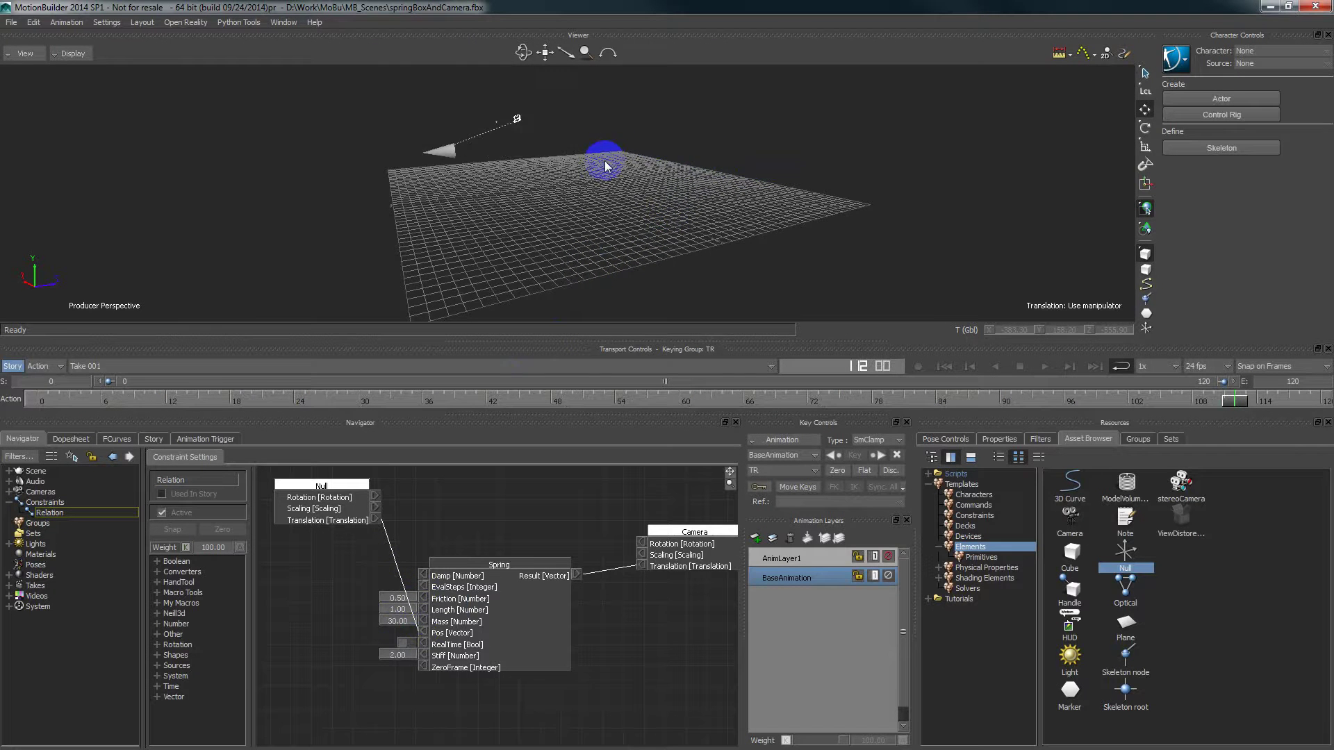
# Step: Enable the Spring's RealTime option and play the animation through the Camera's view, returning to the first frame
pyautogui.hotkey('ctrl', 'e')
pyautogui.click(949, 367)
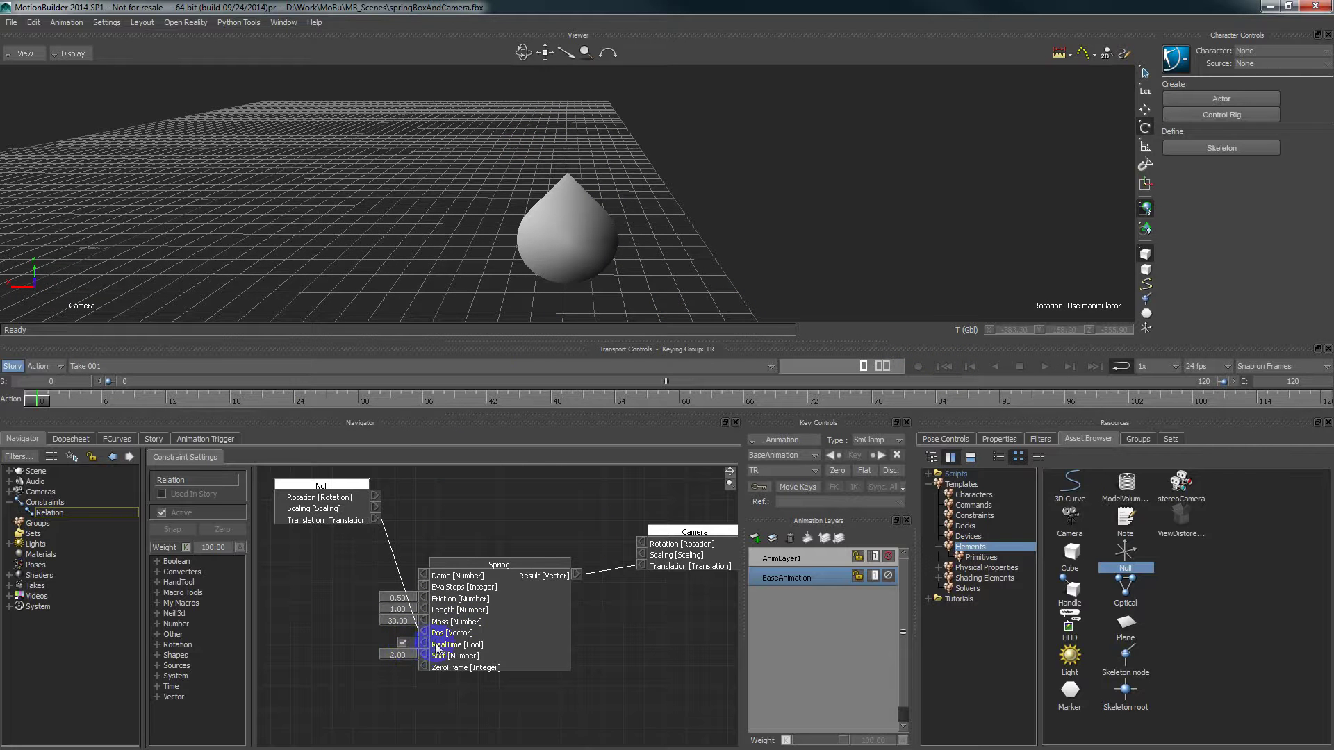
pyautogui.press('space')
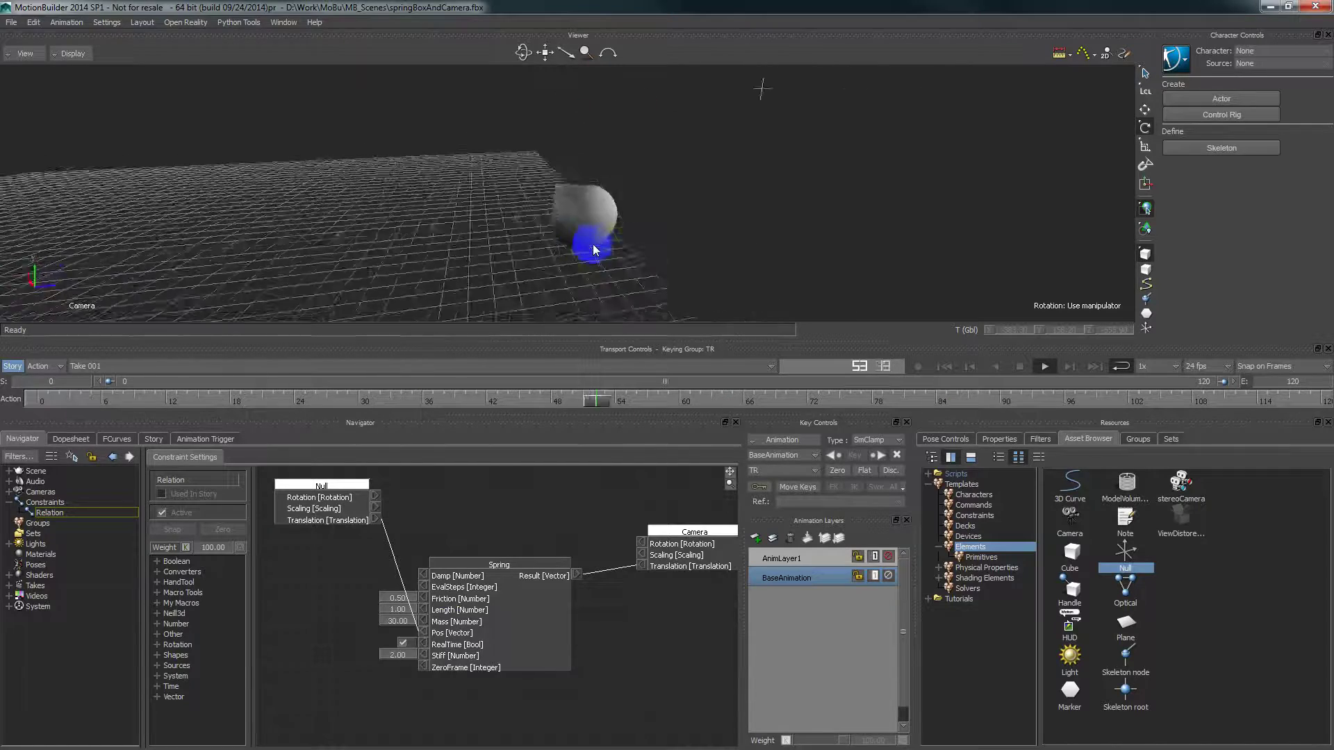
pyautogui.hotkey('ctrl', 'space')
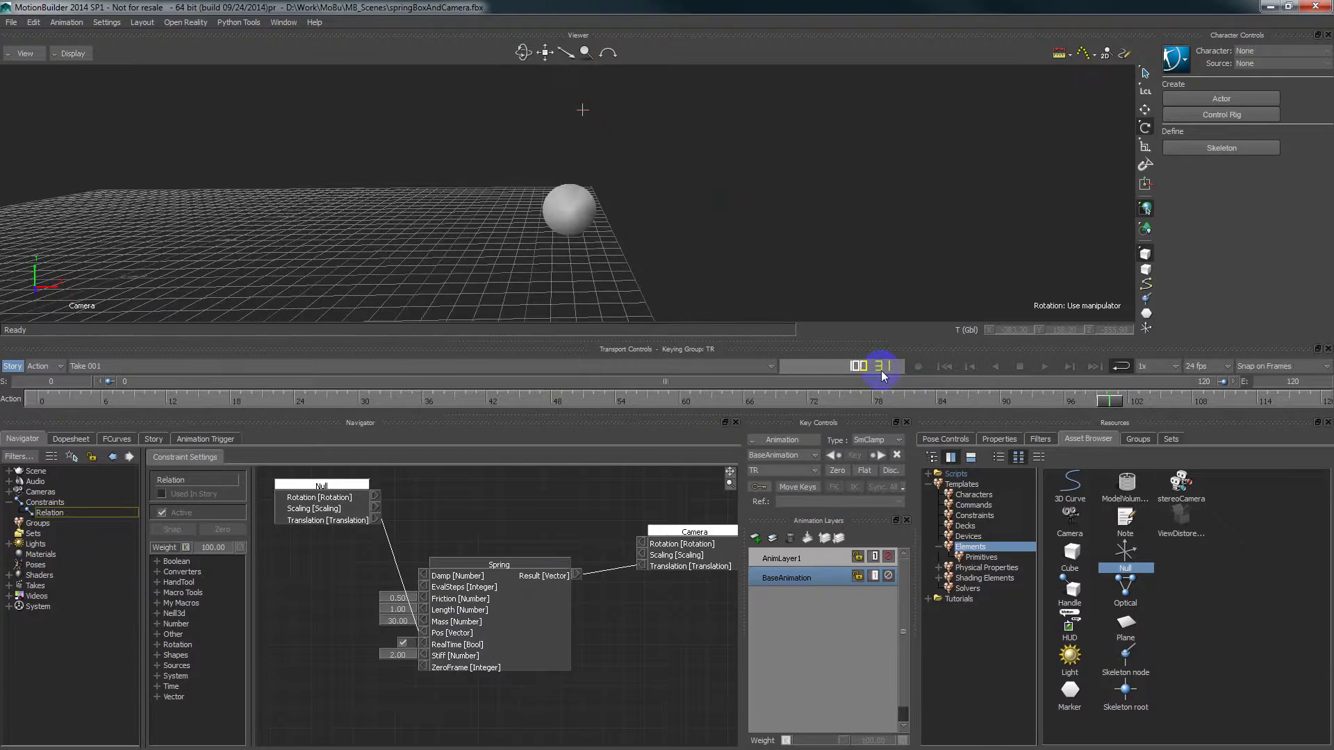
pyautogui.click(942, 367)
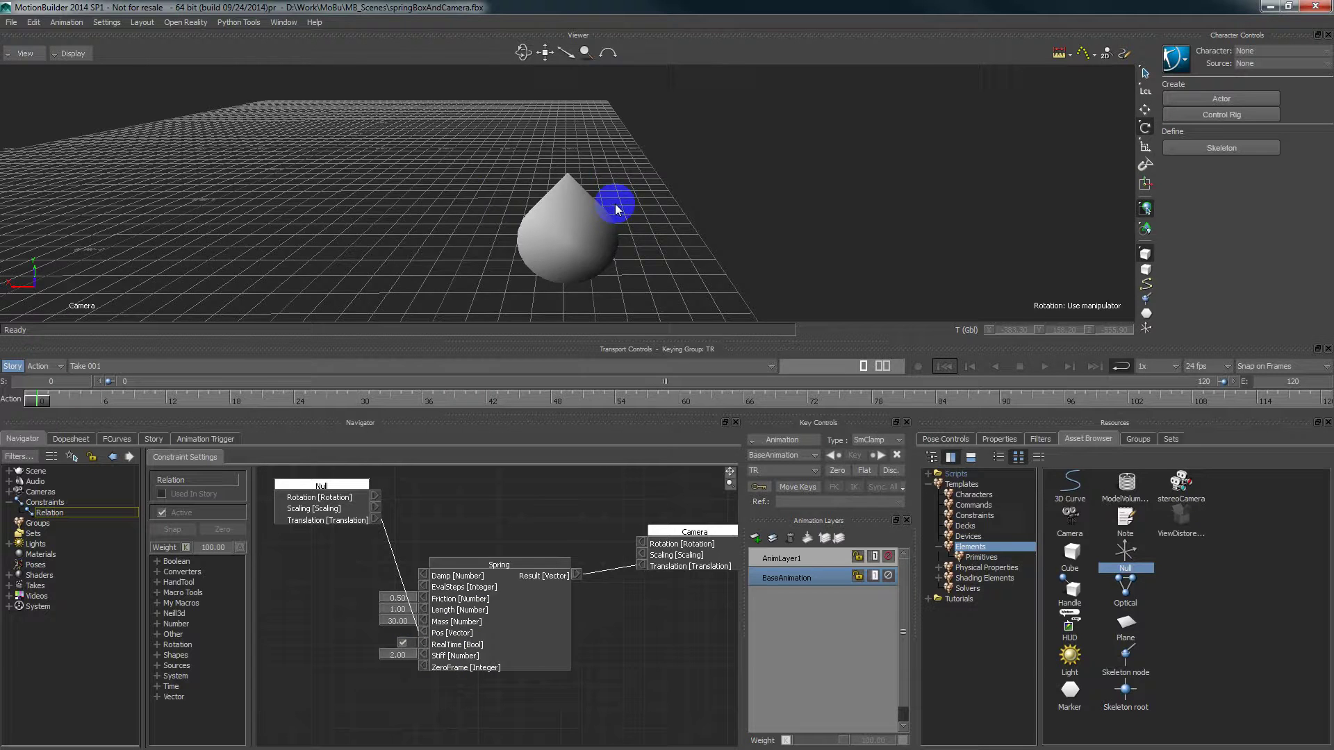
# Step: Review the Cone's hierarchy in the schematic and return to the perspective view
pyautogui.hotkey('ctrl', 'w')
pyautogui.click(413, 171)
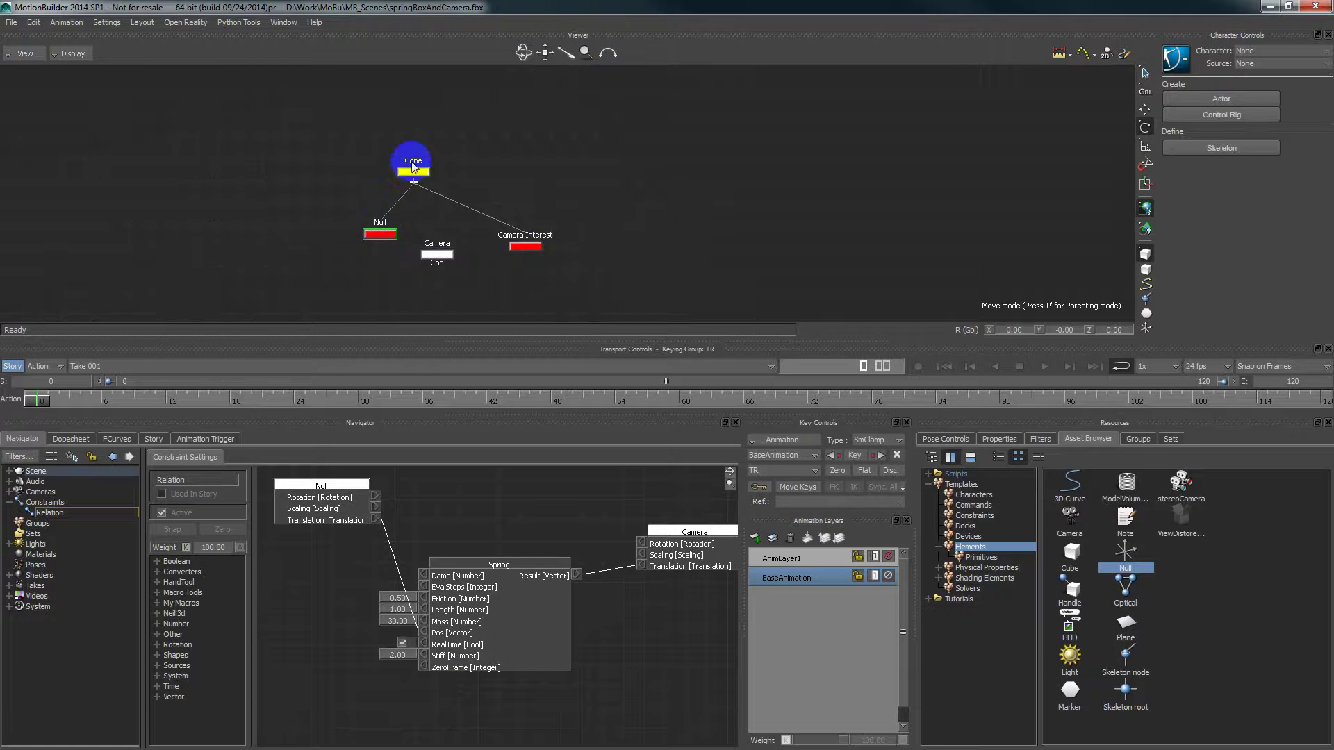
pyautogui.click(462, 168)
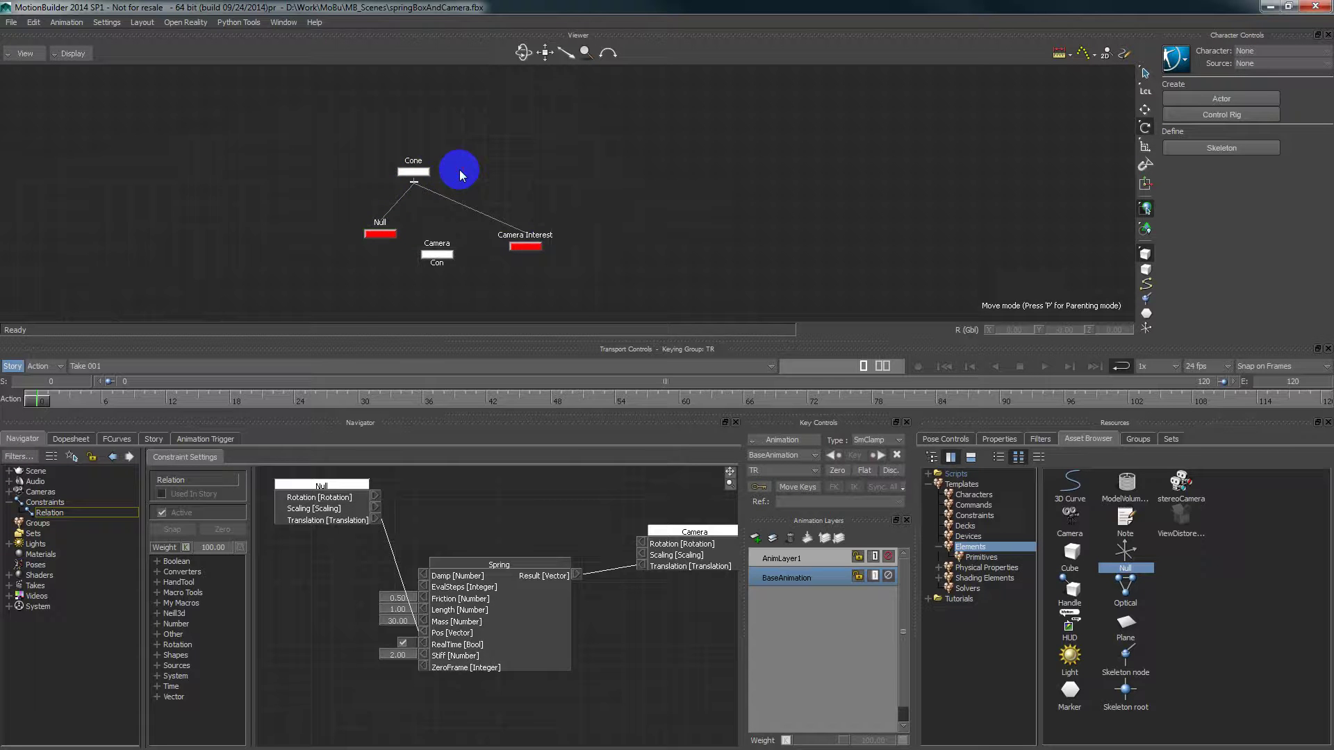
pyautogui.hotkey('ctrl', 'w')
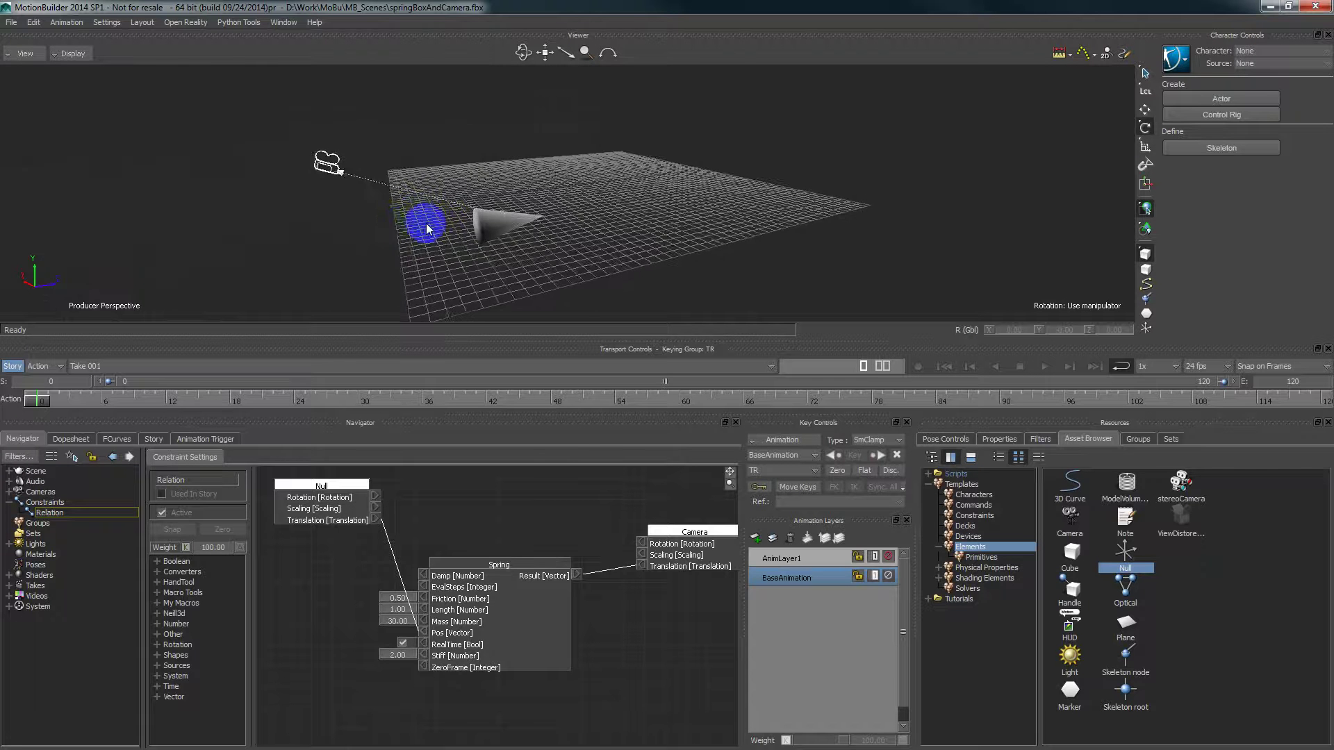
# Step: Select the Null, play the animation to compare its motion with the Camera's, and rewind to the first frame
pyautogui.hotkey('ctrl', 'w')
pyautogui.click(381, 235)
pyautogui.hotkey('ctrl', 'w')
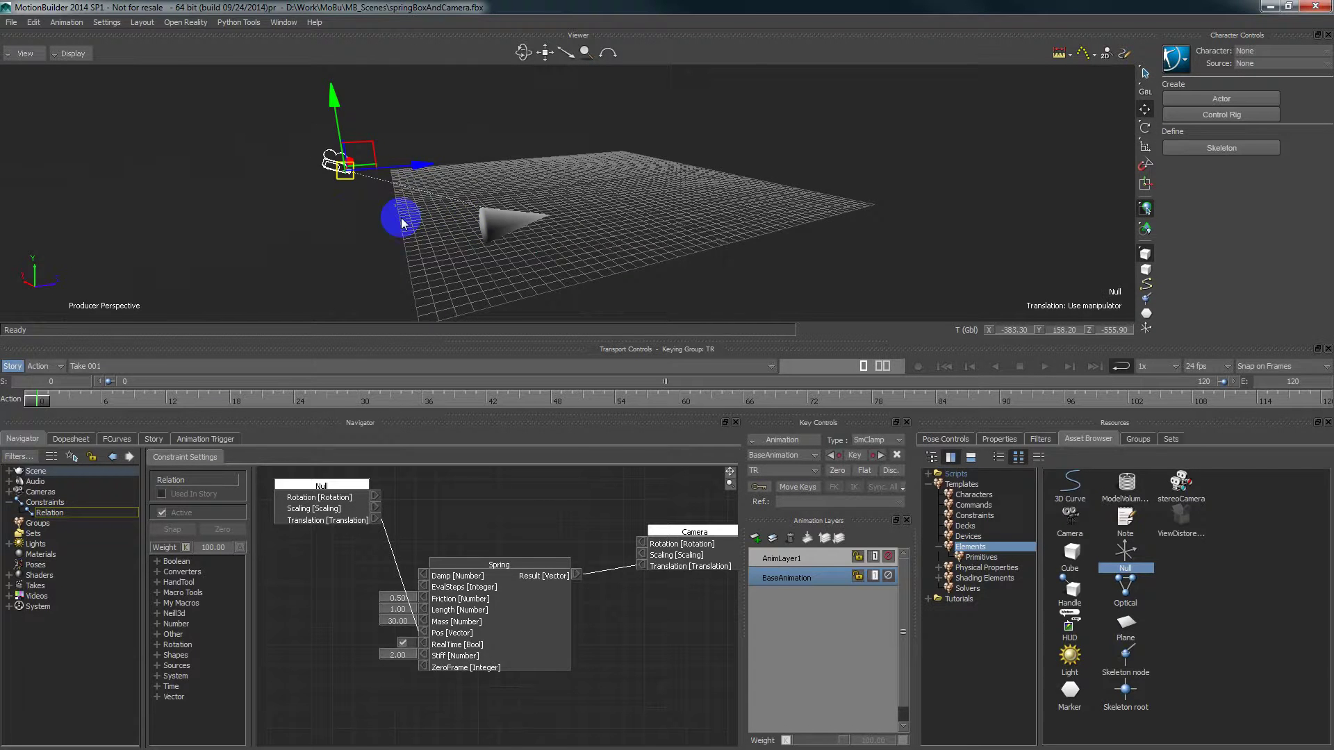
pyautogui.hotkey('ctrl', 'space')
pyautogui.moveTo(597, 252); pyautogui.dragTo(515, 139)
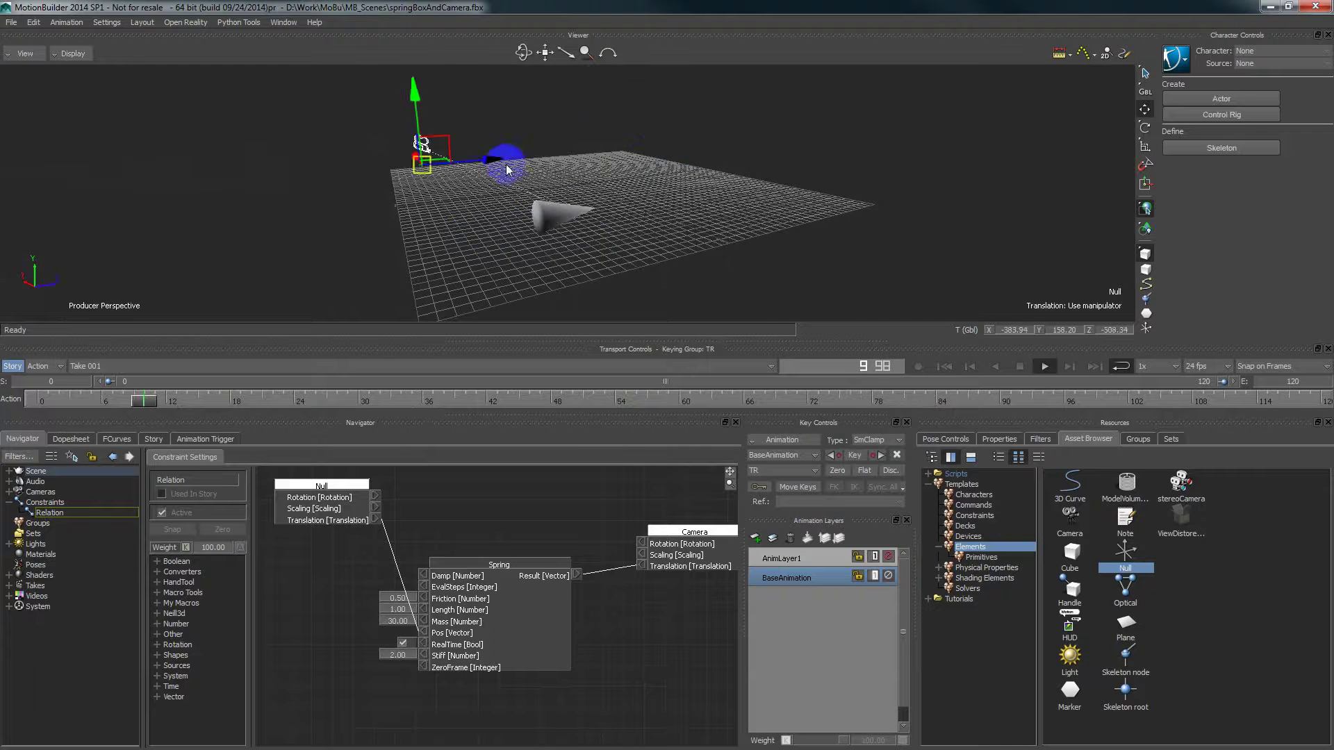
pyautogui.hotkey('ctrl', 'space')
pyautogui.click(941, 366)
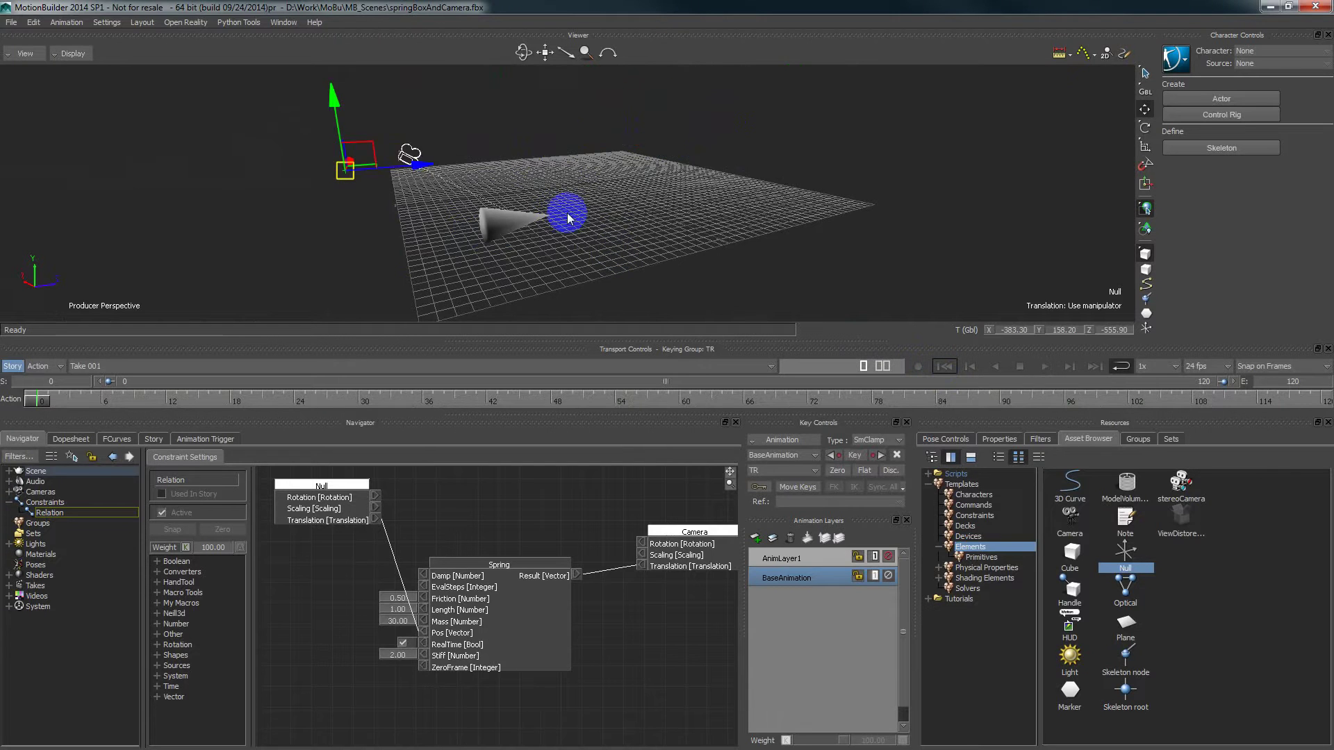
pyautogui.click(588, 254)
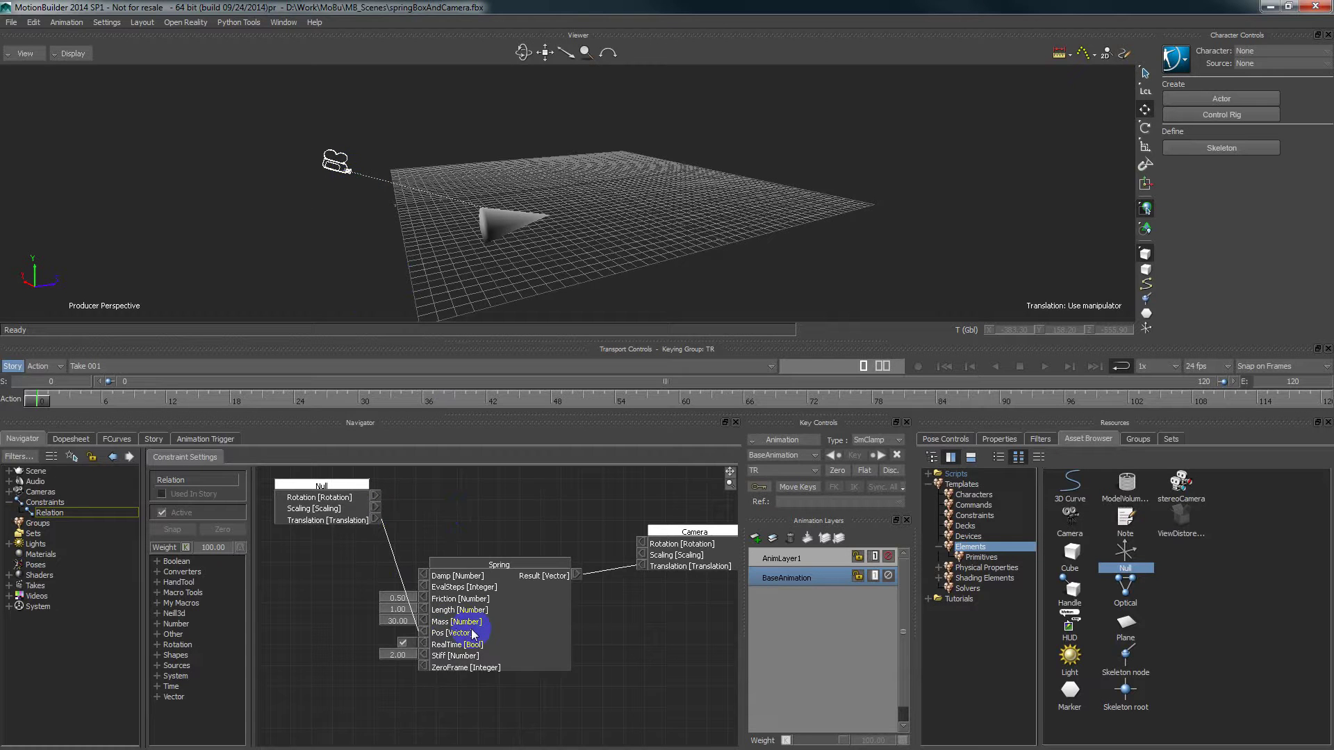
# Step: Set the Spring's Mass to 11 and play the animation in the perspective view
pyautogui.moveTo(494, 624)
pyautogui.mouseDown()
pyautogui.moveTo(512, 595)
pyautogui.moveTo(504, 606)
pyautogui.mouseUp()
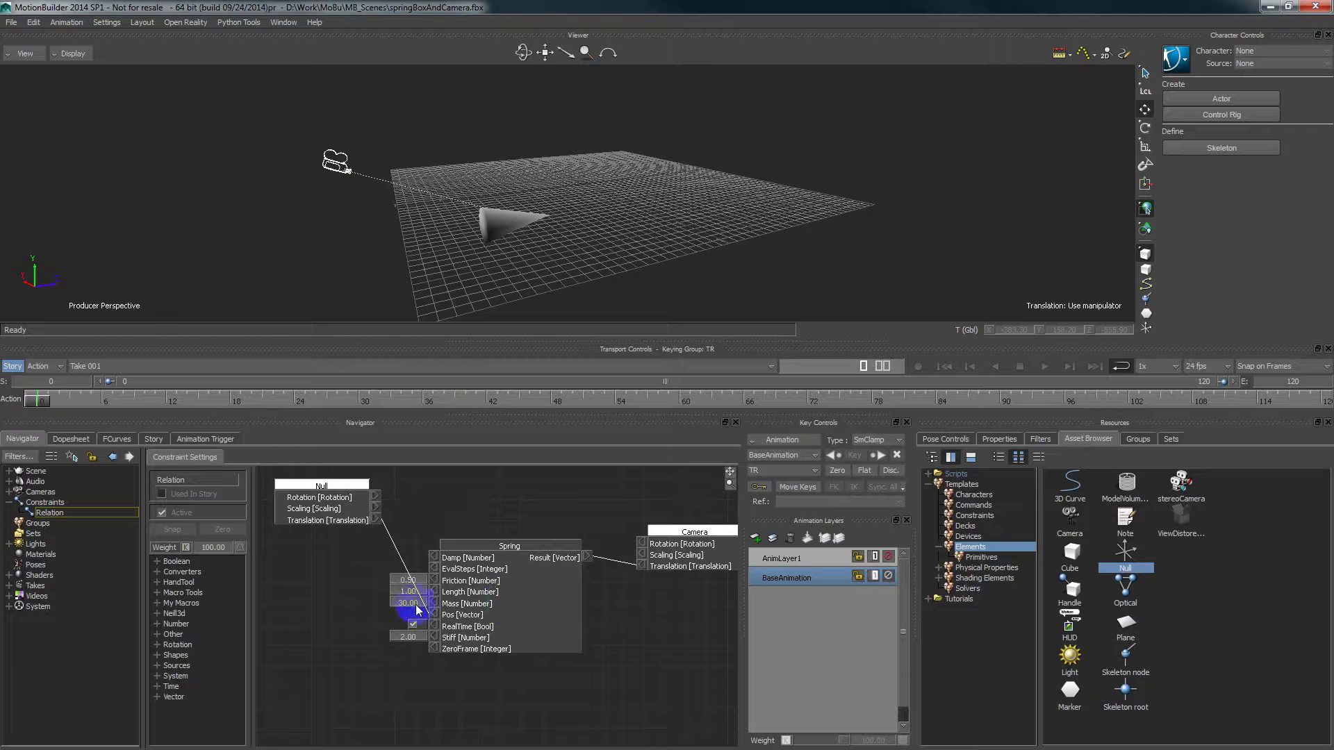
pyautogui.moveTo(394, 606); pyautogui.dragTo(382, 609)
pyautogui.hotkey('ctrl', 'space')
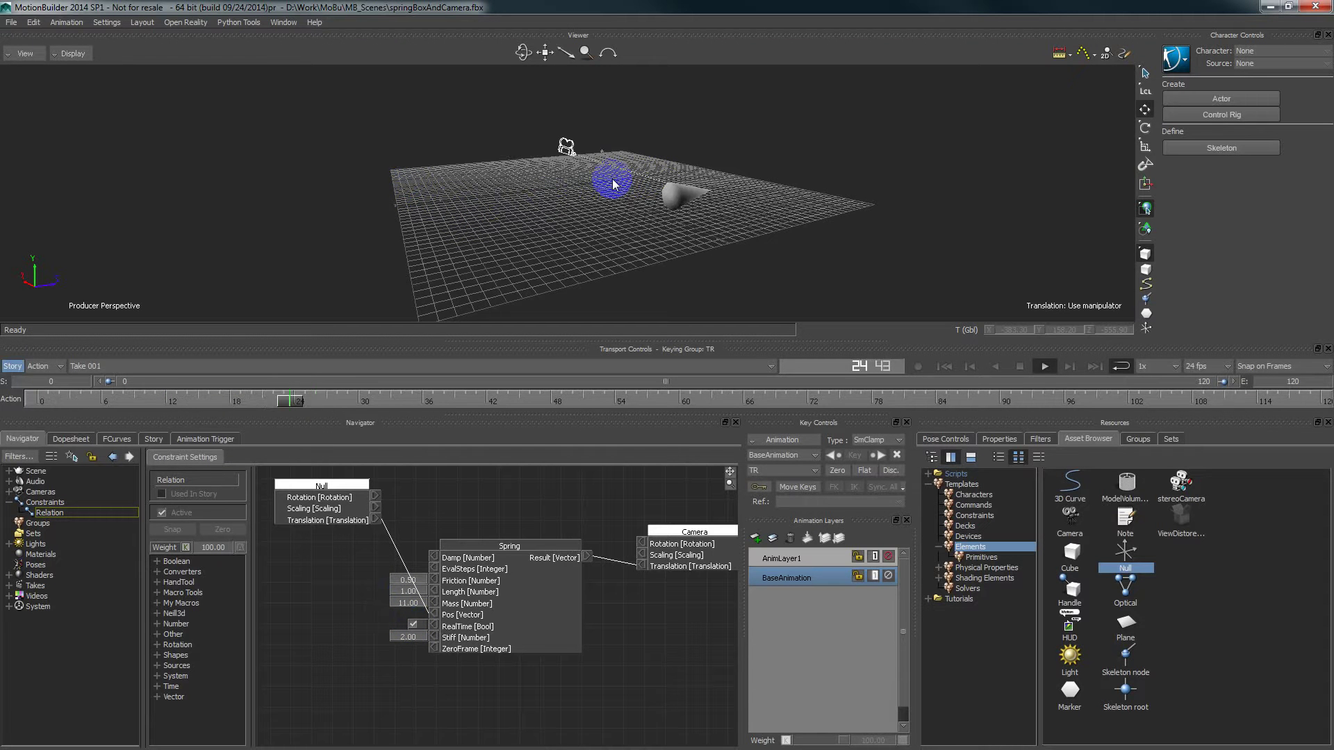
pyautogui.moveTo(720, 178); pyautogui.dragTo(693, 166)
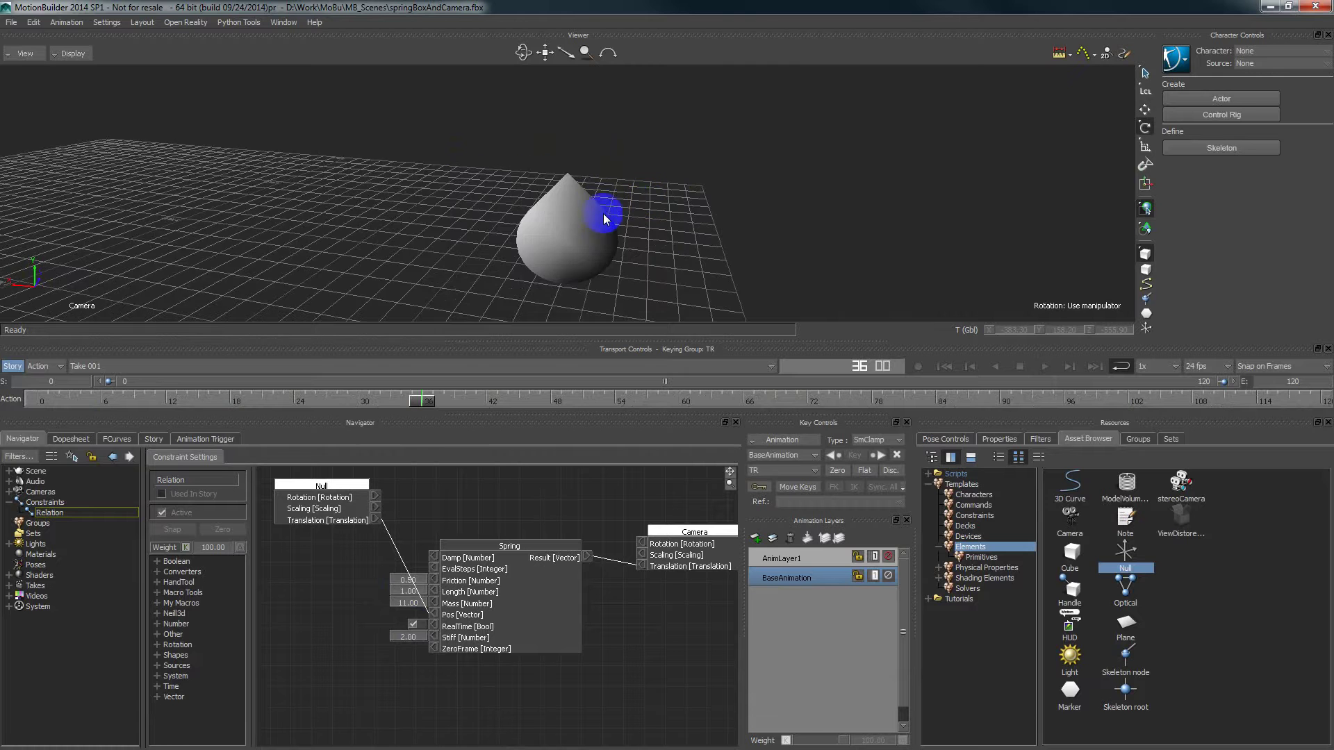
# Step: Play the animation through the Camera's view to examine the effect of the new Mass, and rewind to the first frame
pyautogui.hotkey('ctrl', 'space')
pyautogui.hotkey('ctrl', 'space')
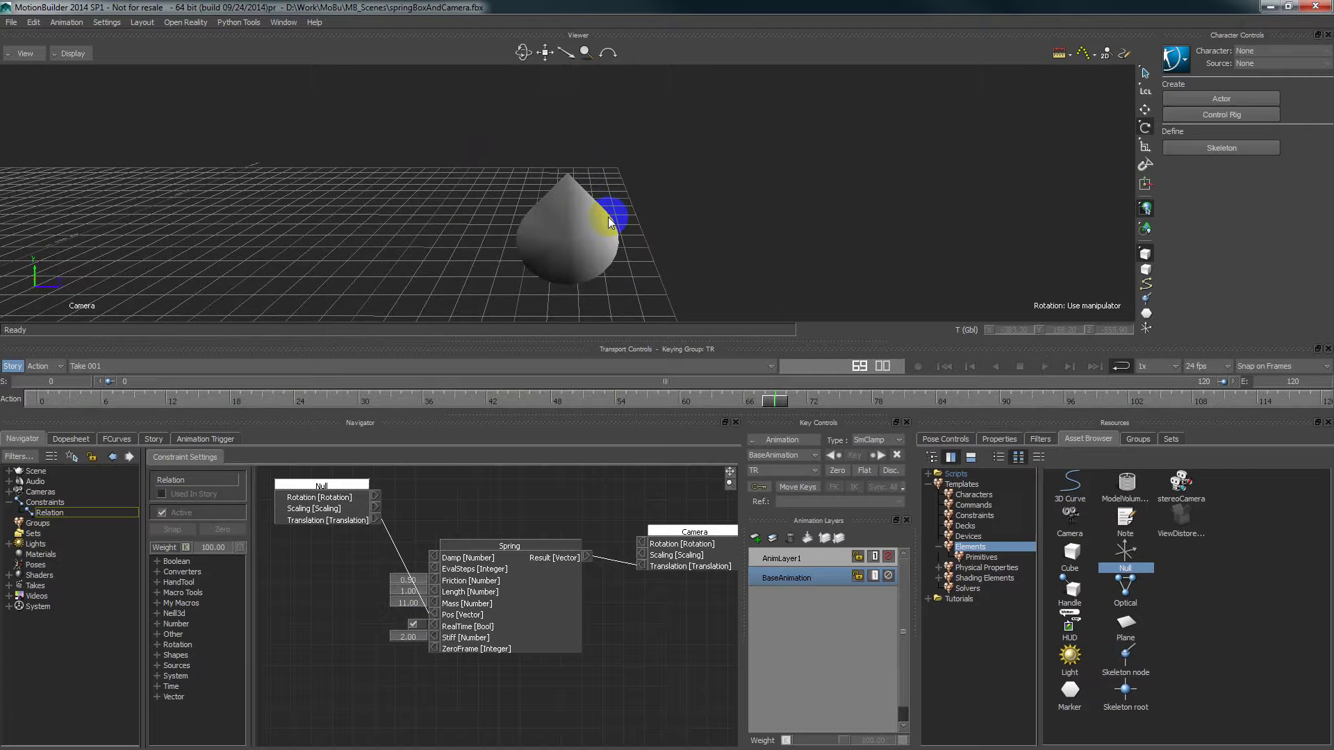
pyautogui.moveTo(565, 244); pyautogui.dragTo(591, 187)
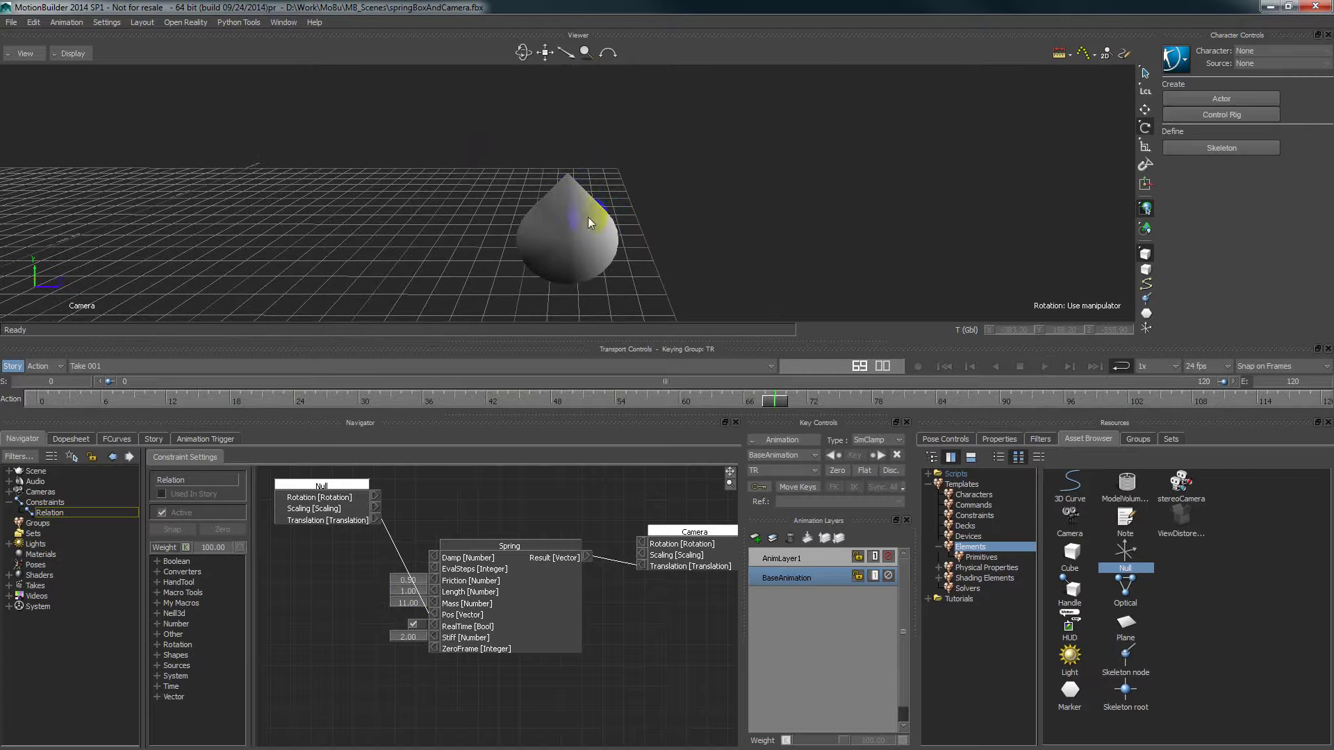
pyautogui.click(945, 366)
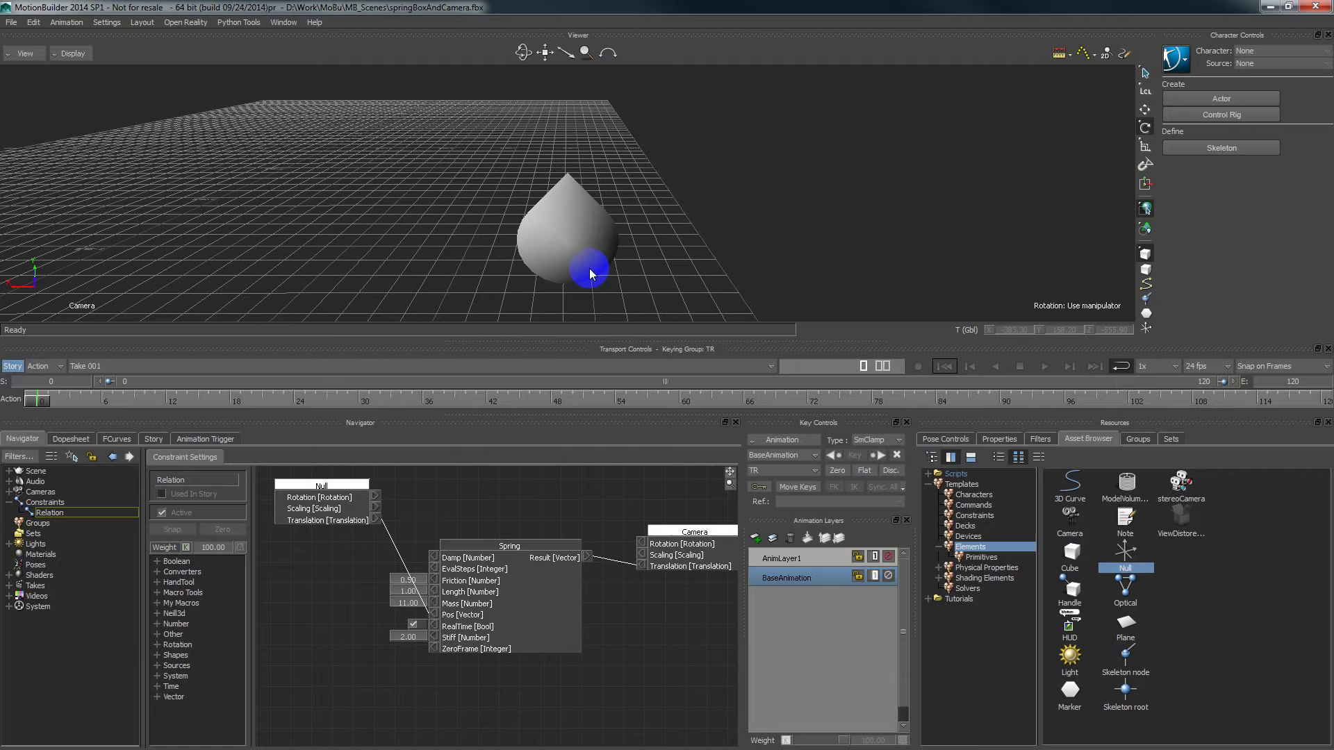
# Step: Move the Spring box lower in the relation graph and select the Camera's scene object from its box
pyautogui.click(436, 597)
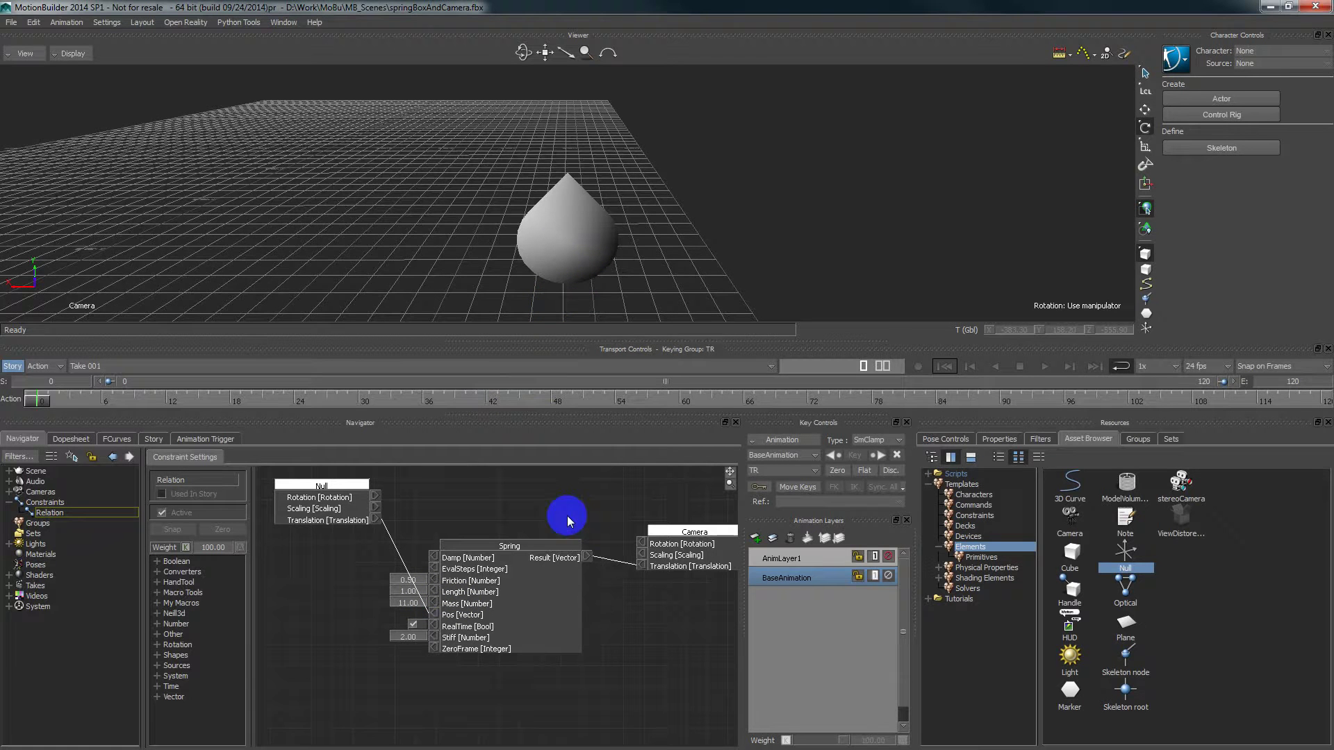
pyautogui.moveTo(534, 591); pyautogui.dragTo(532, 621)
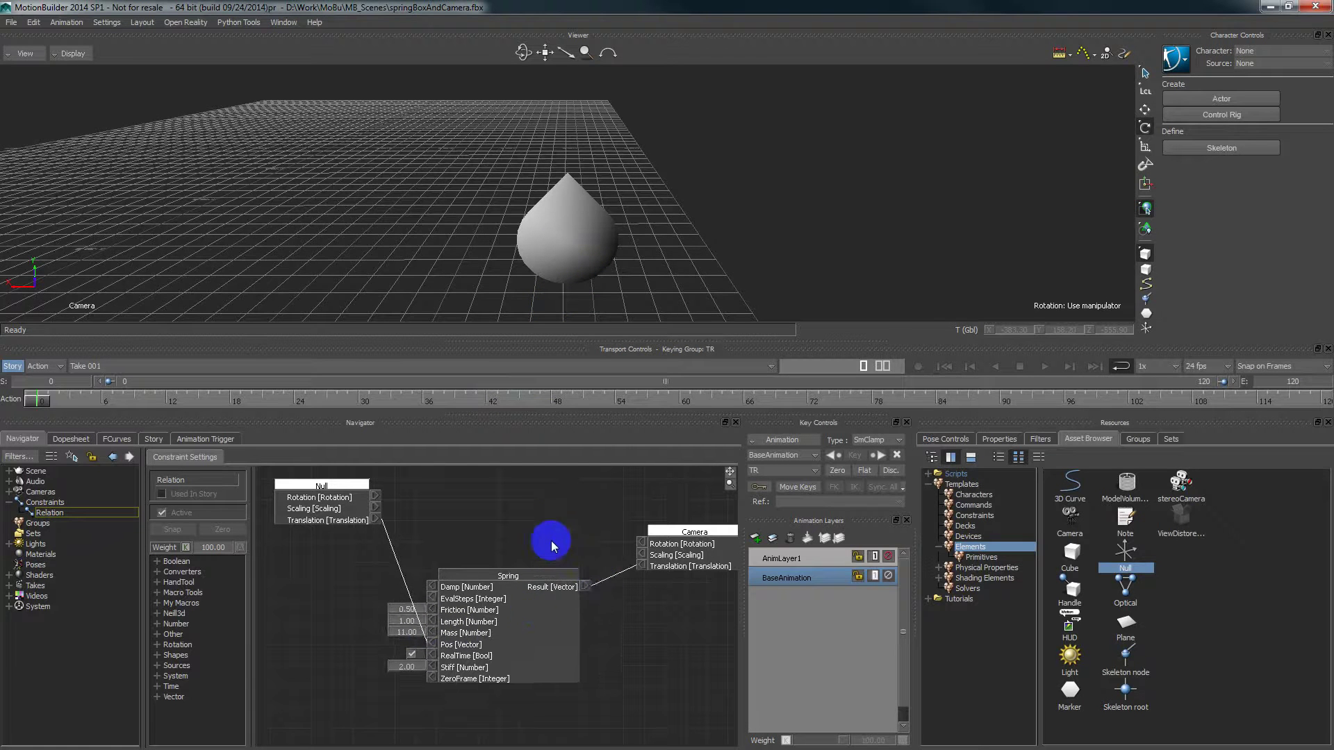
pyautogui.rightClick(673, 555)
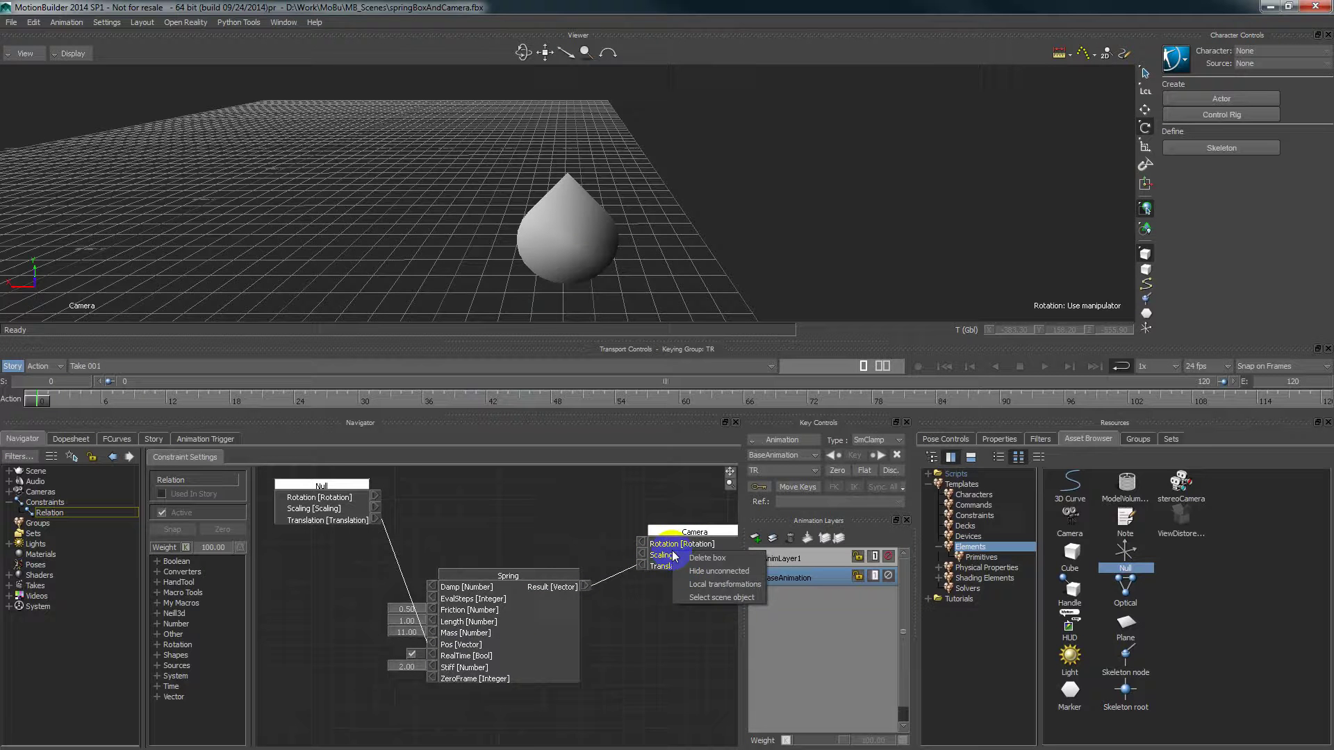
pyautogui.click(722, 598)
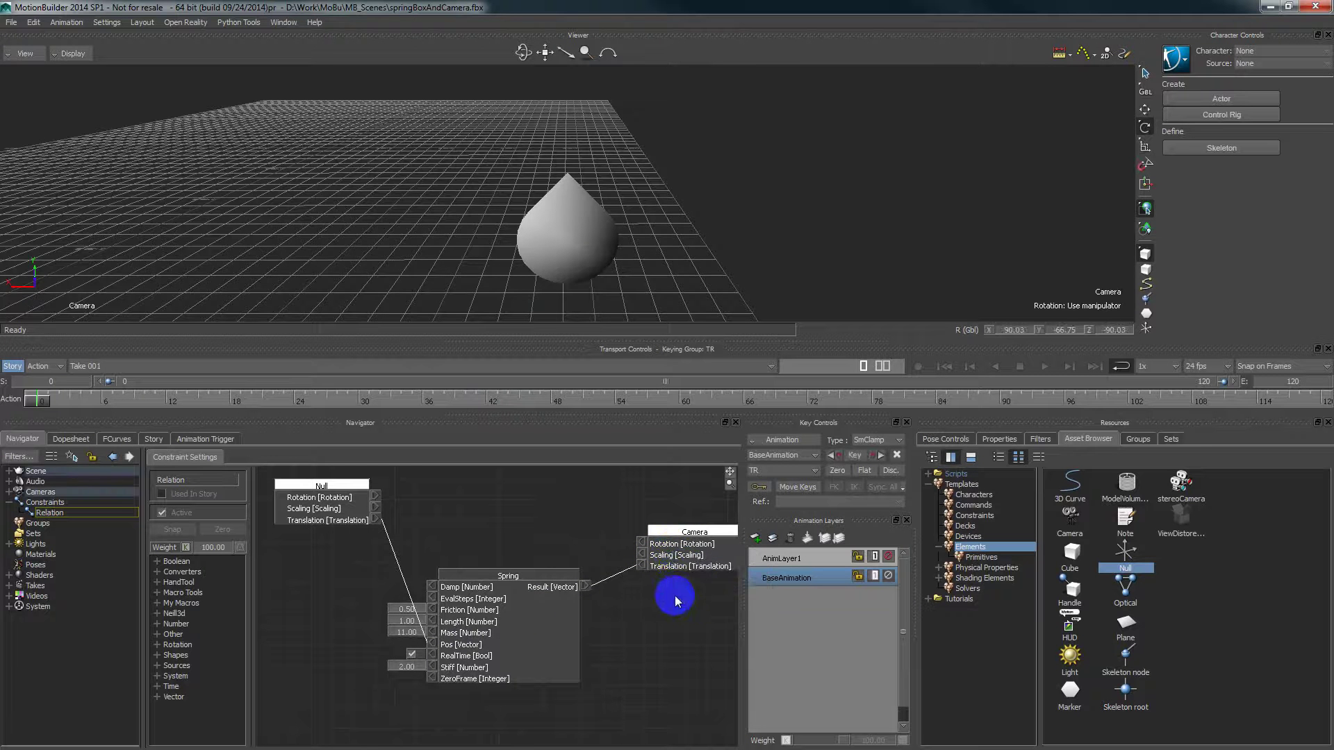
# Step: Plot all properties of the selected Camera on frame while the Spring's RealTime option is enabled
pyautogui.click(66, 23)
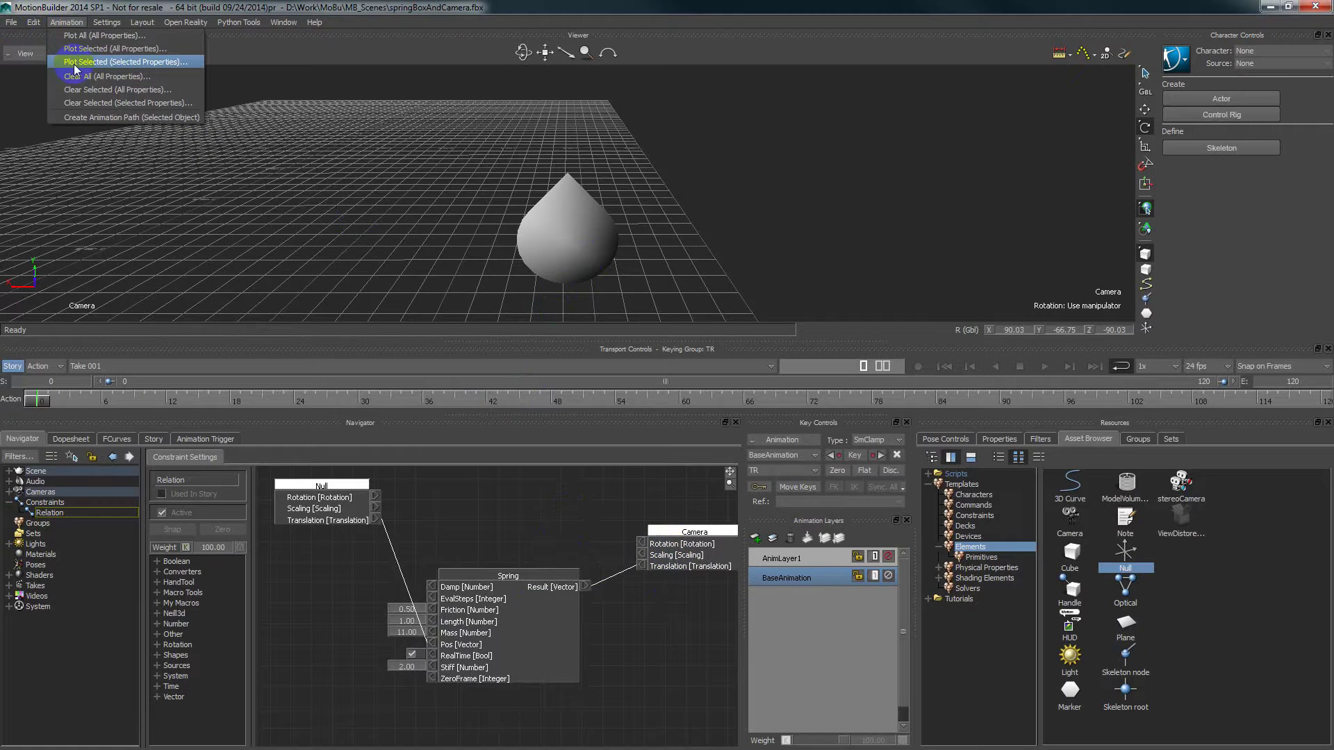
pyautogui.click(90, 48)
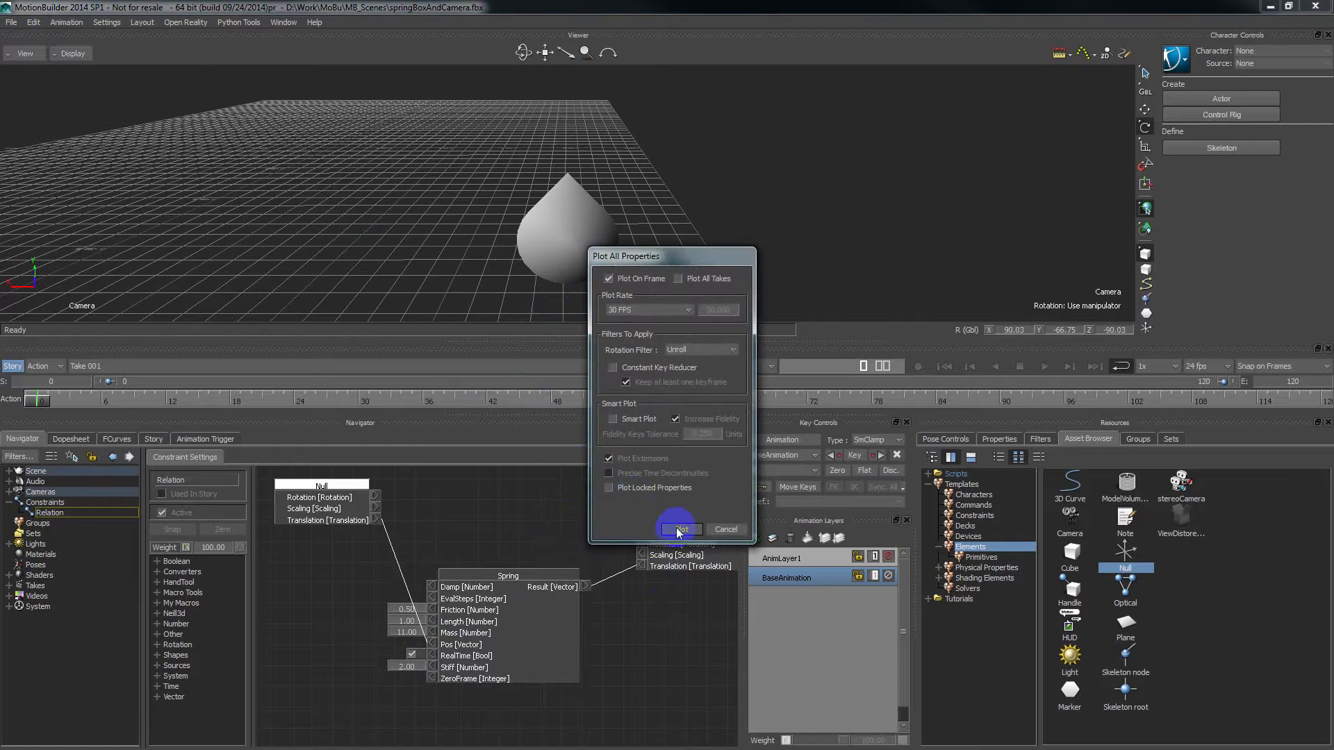
pyautogui.click(678, 529)
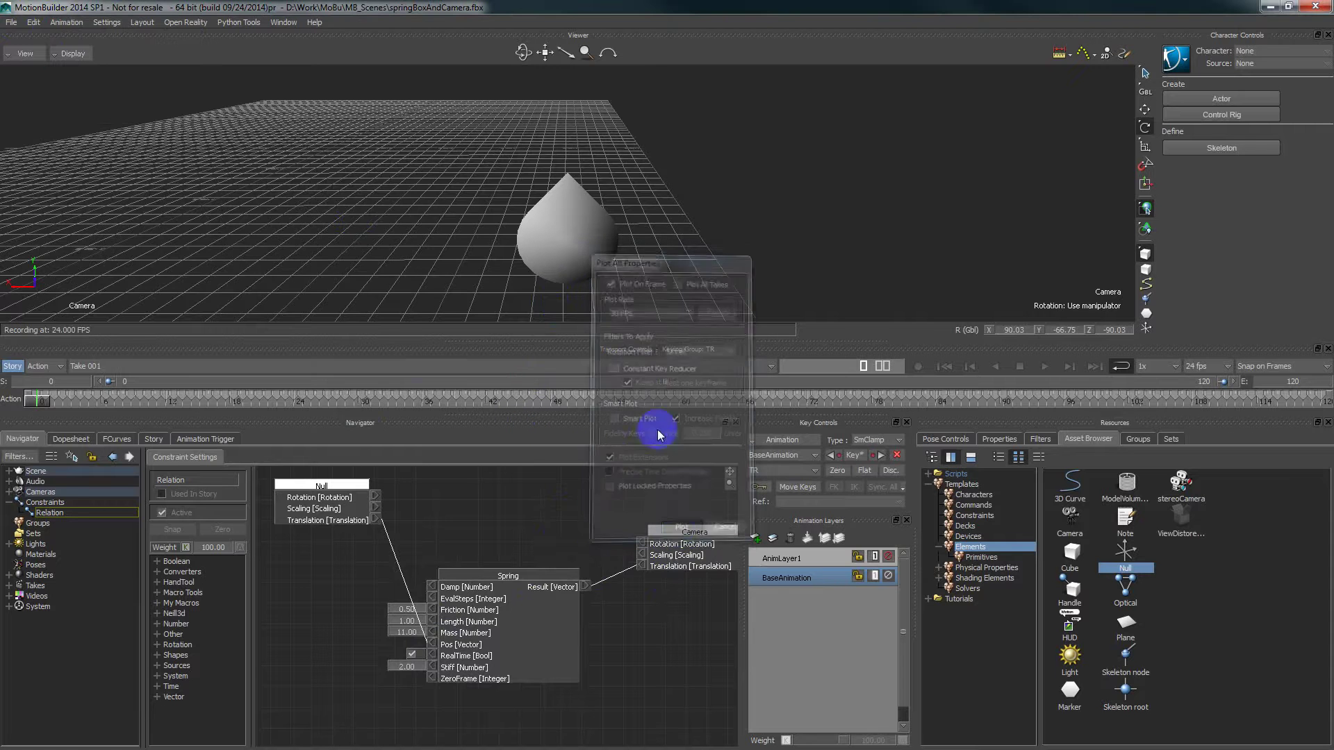
pyautogui.click(164, 513)
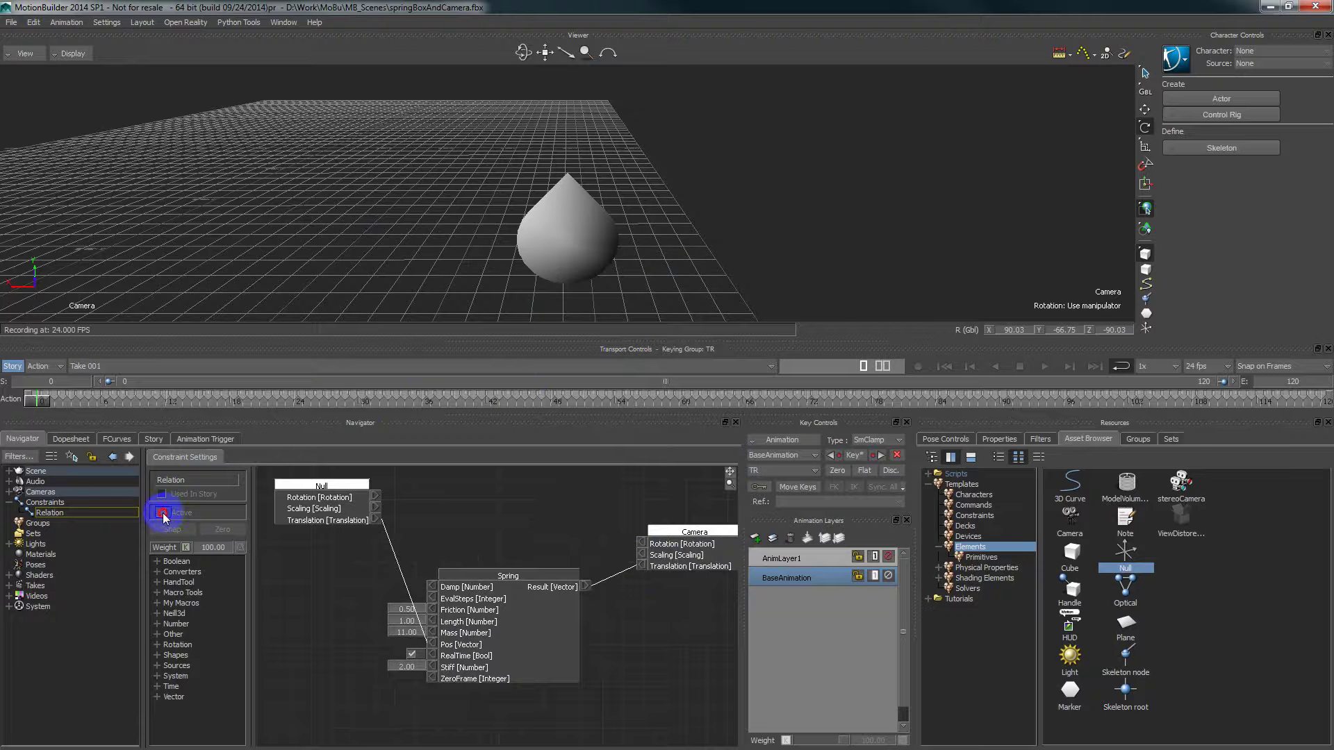
# Step: Disable the Spring's RealTime option and plot all of the selected Camera's properties on frame with the Unroll rotation filter
pyautogui.click(413, 654)
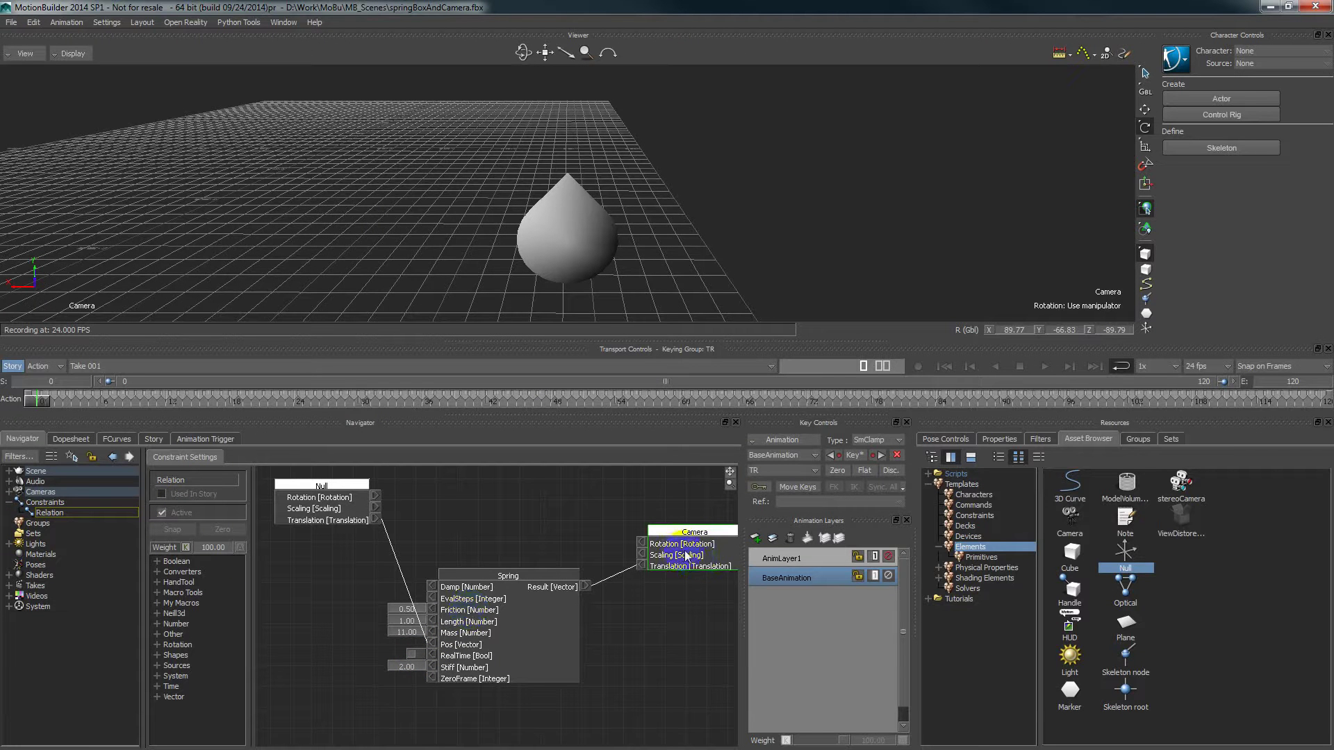
pyautogui.click(66, 22)
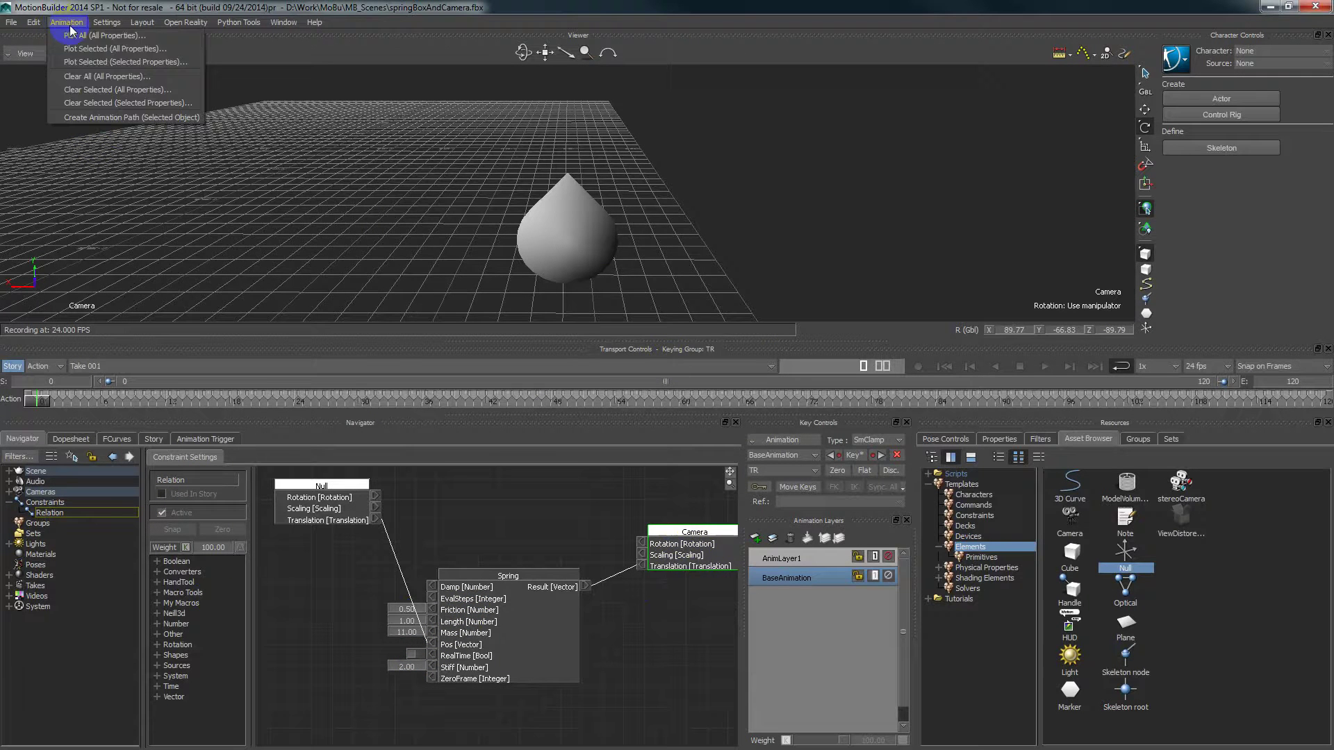
pyautogui.click(72, 49)
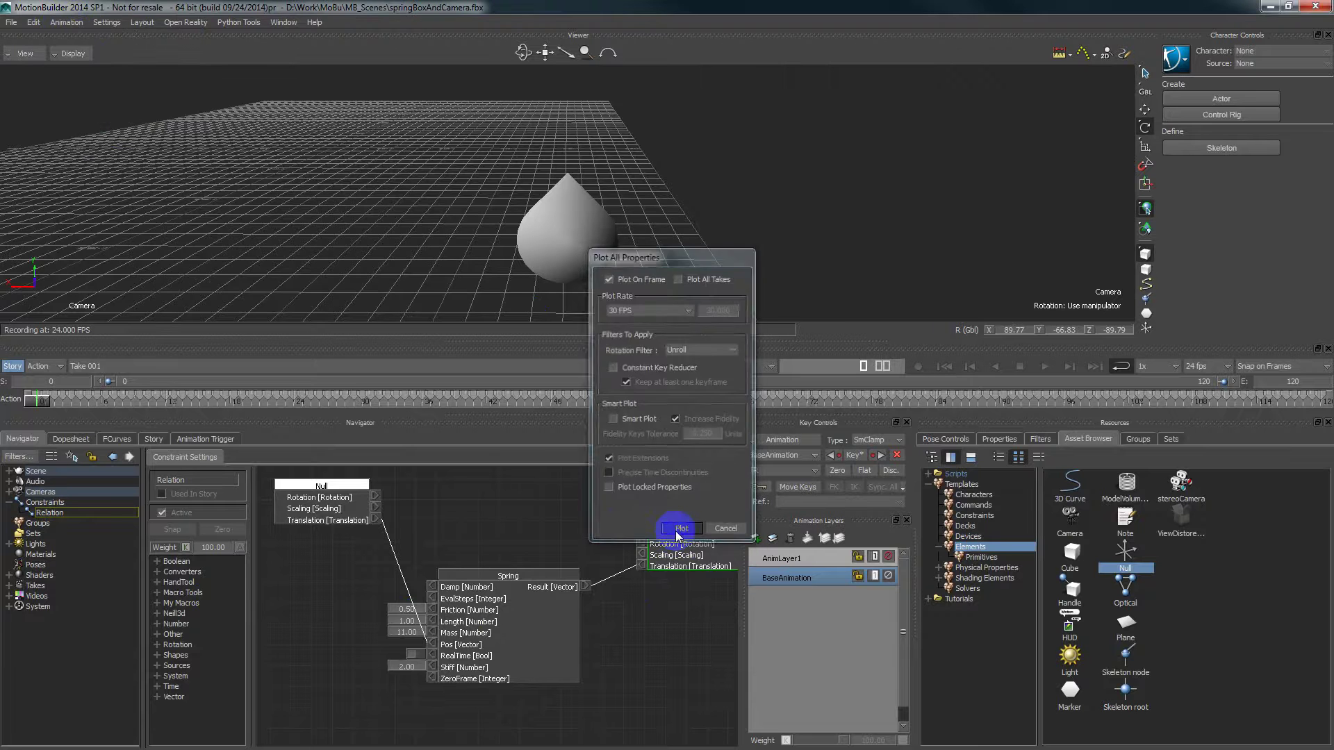
pyautogui.click(679, 537)
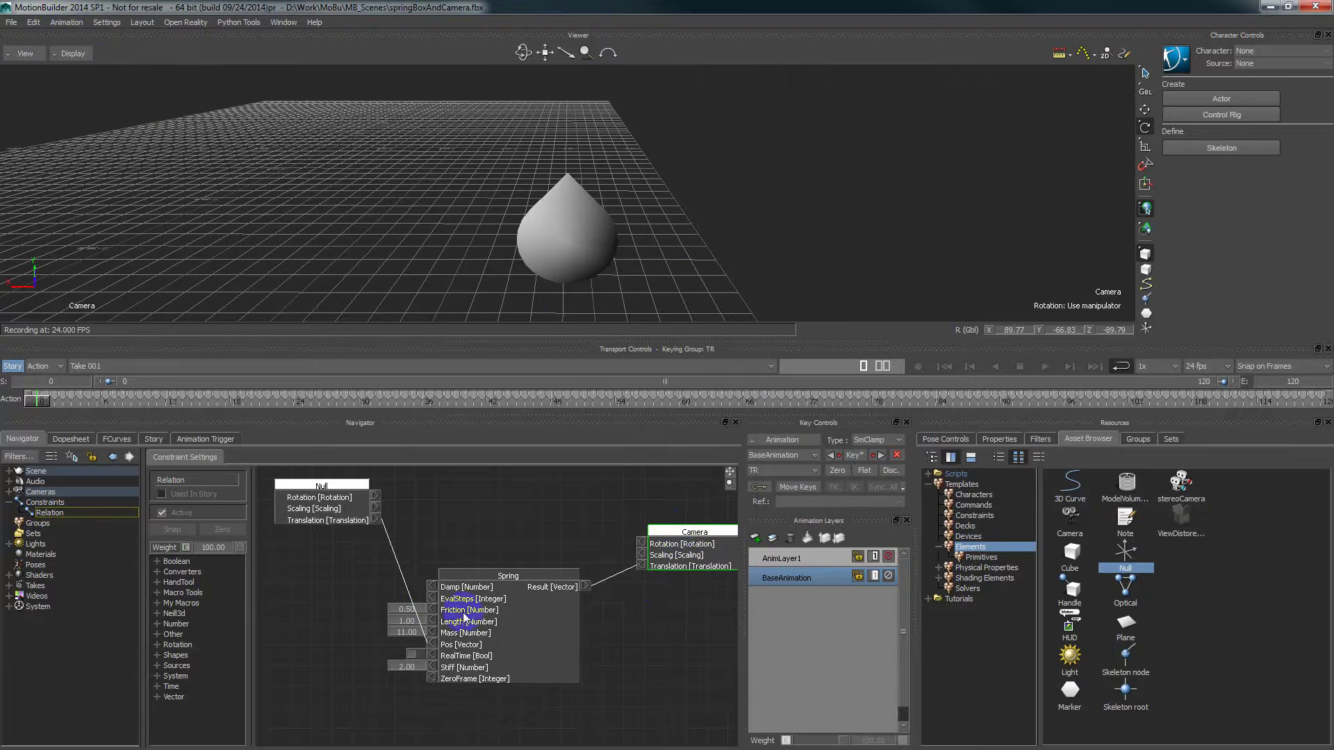
# Step: Deactivate the Relation constraint, play the plotted animation through the Camera's view, and rewind to the first frame
pyautogui.click(175, 508)
pyautogui.hotkey('ctrl', 'space')
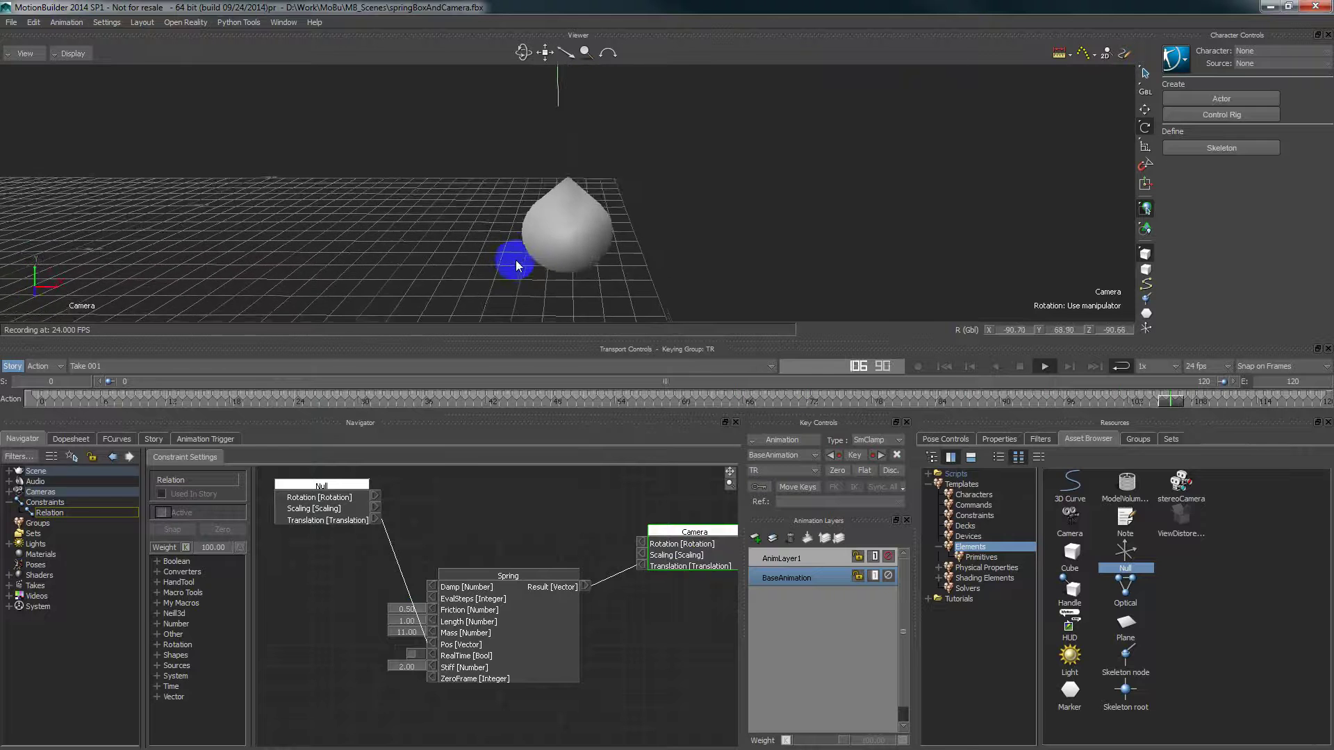
pyautogui.click(947, 368)
# Step: Display the Camera's Translation curves in the FCurves editor and open the list of animation filters
pyautogui.click(113, 439)
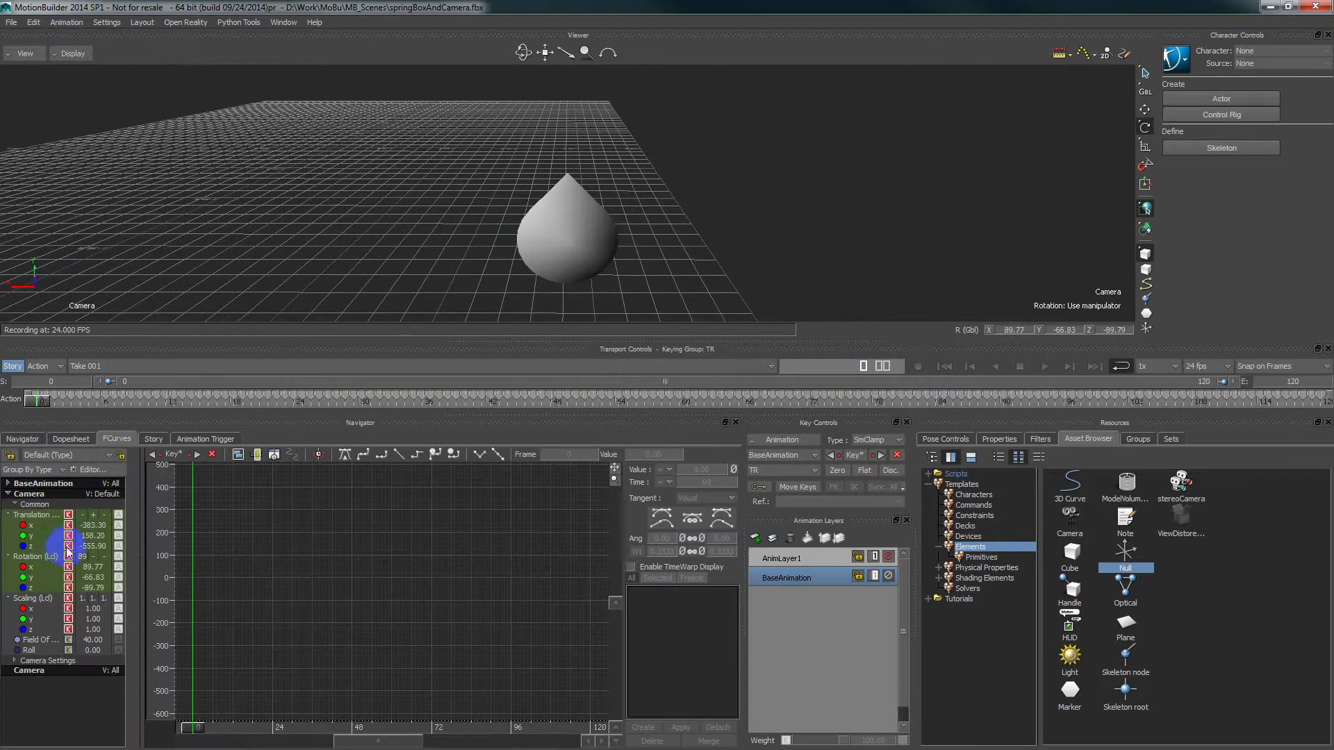
pyautogui.click(38, 514)
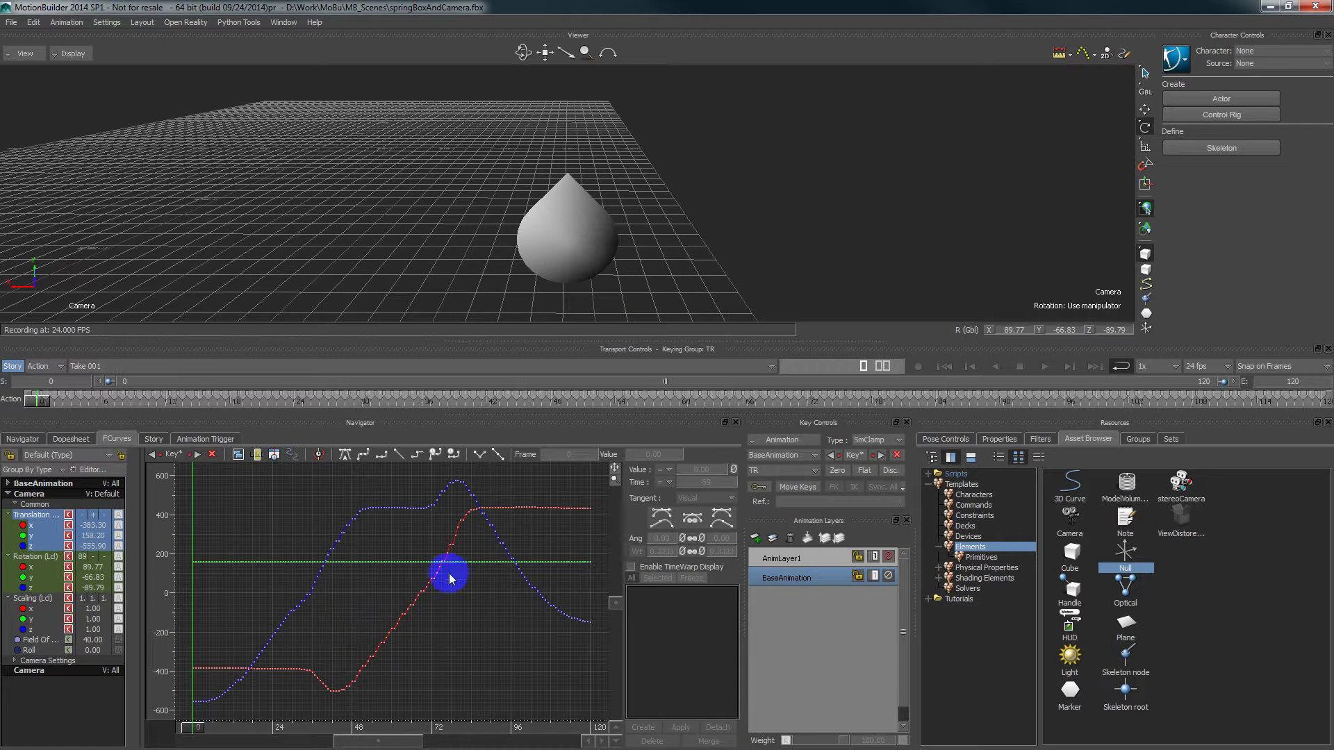
pyautogui.click(1003, 441)
pyautogui.click(1069, 442)
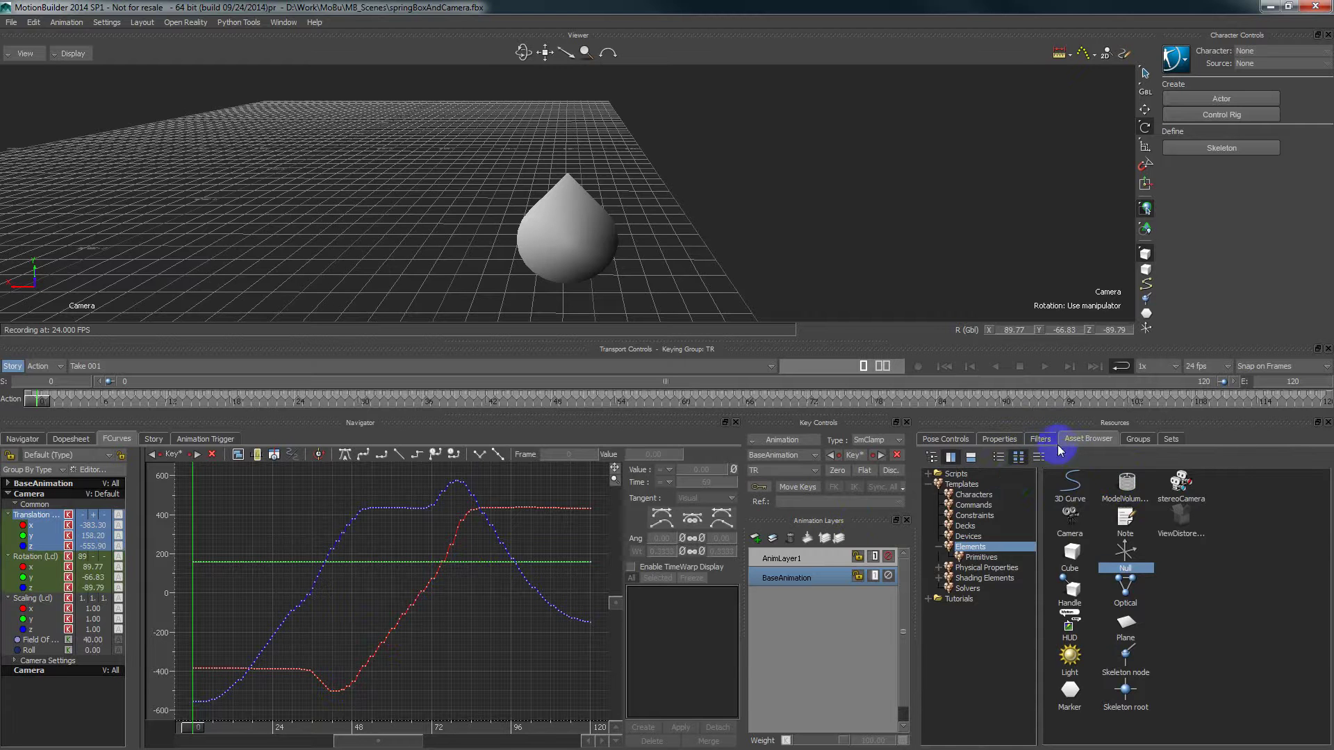
pyautogui.click(1038, 440)
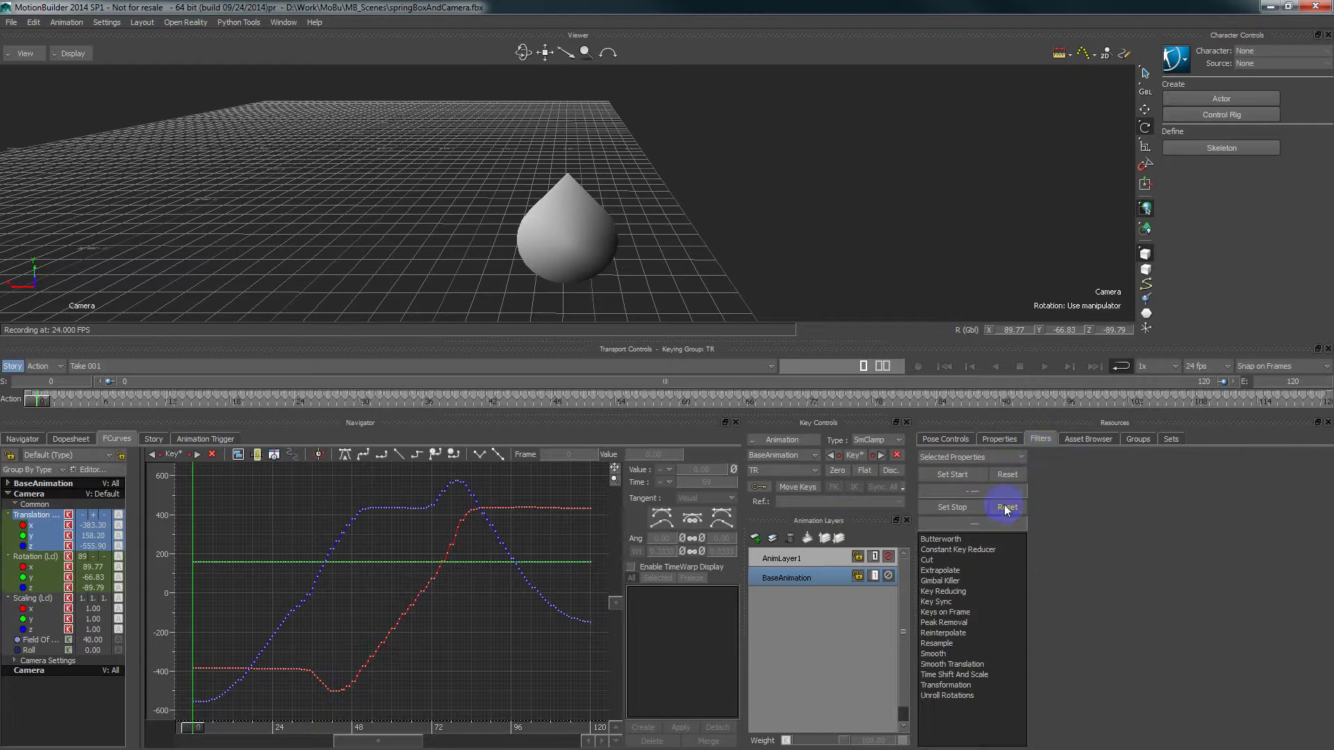
# Step: Apply a Butterworth filter with a 5 Hz cut-off frequency to the Camera's Translation curves
pyautogui.click(959, 540)
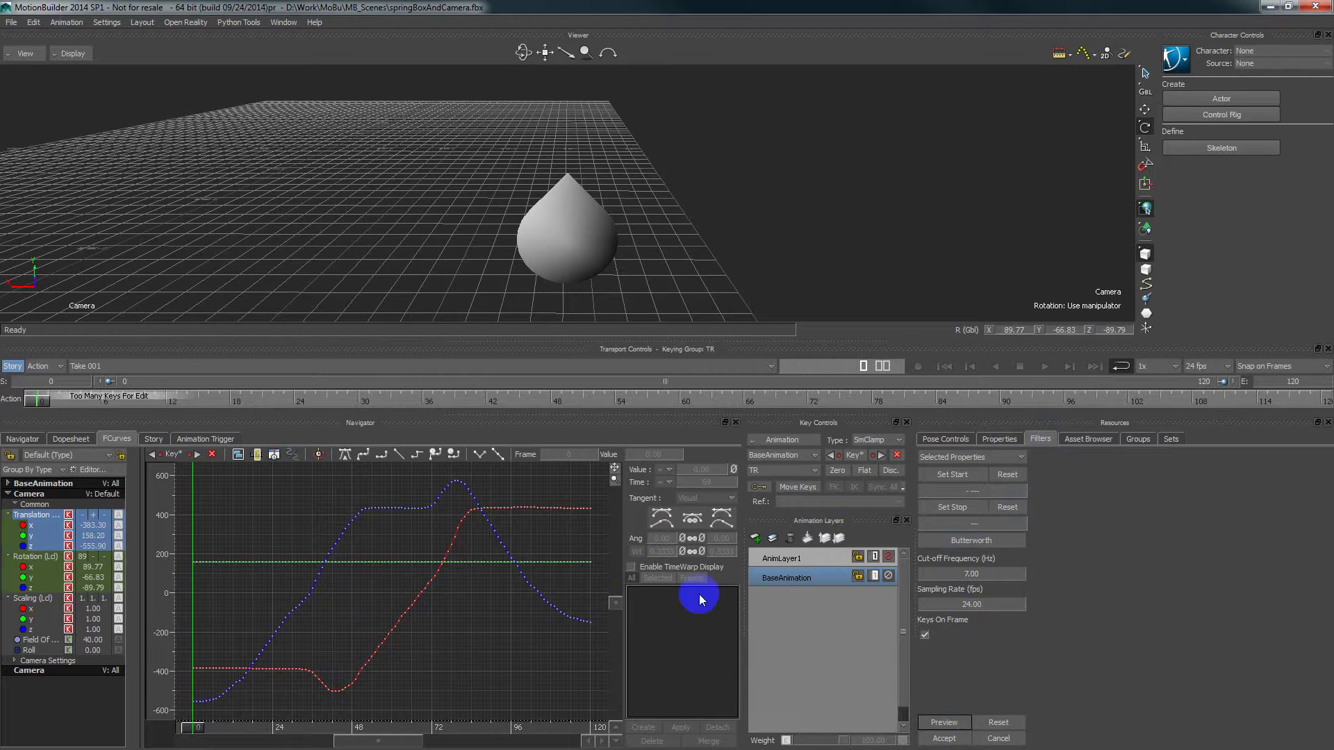
pyautogui.click(989, 738)
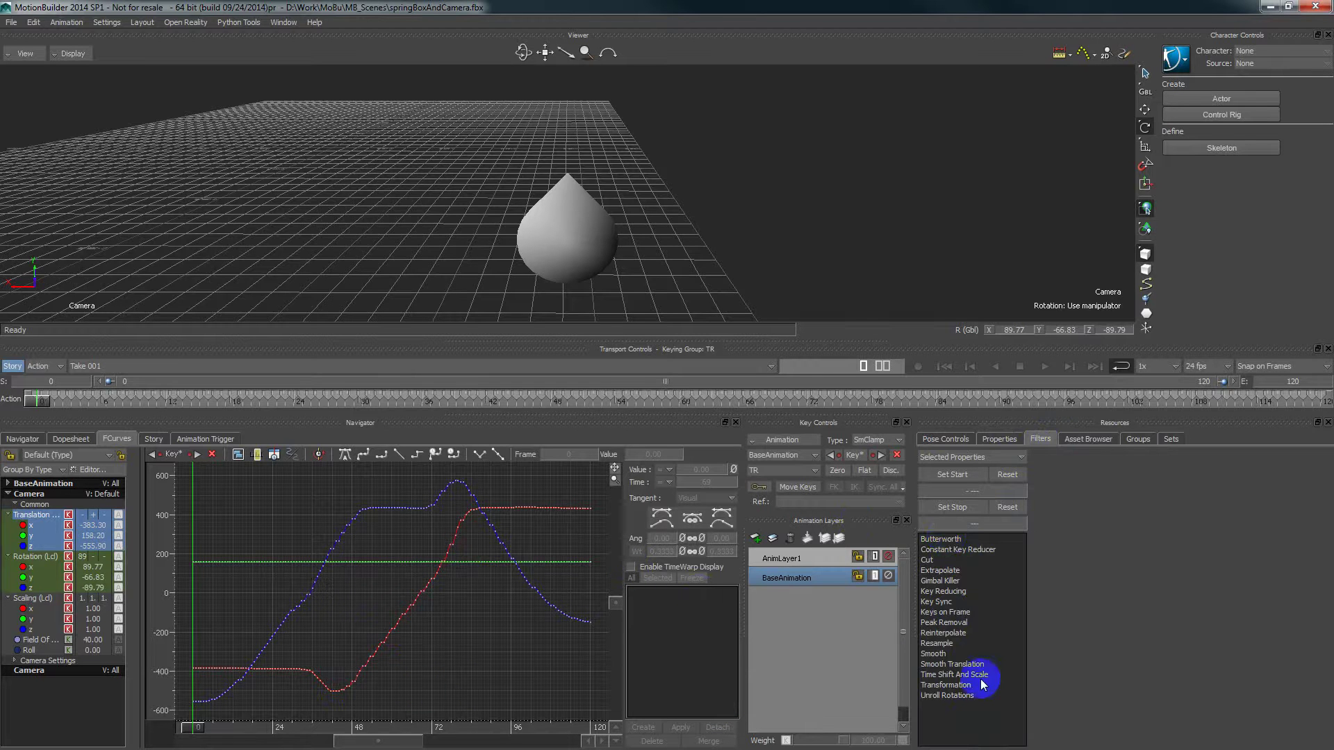
pyautogui.click(949, 540)
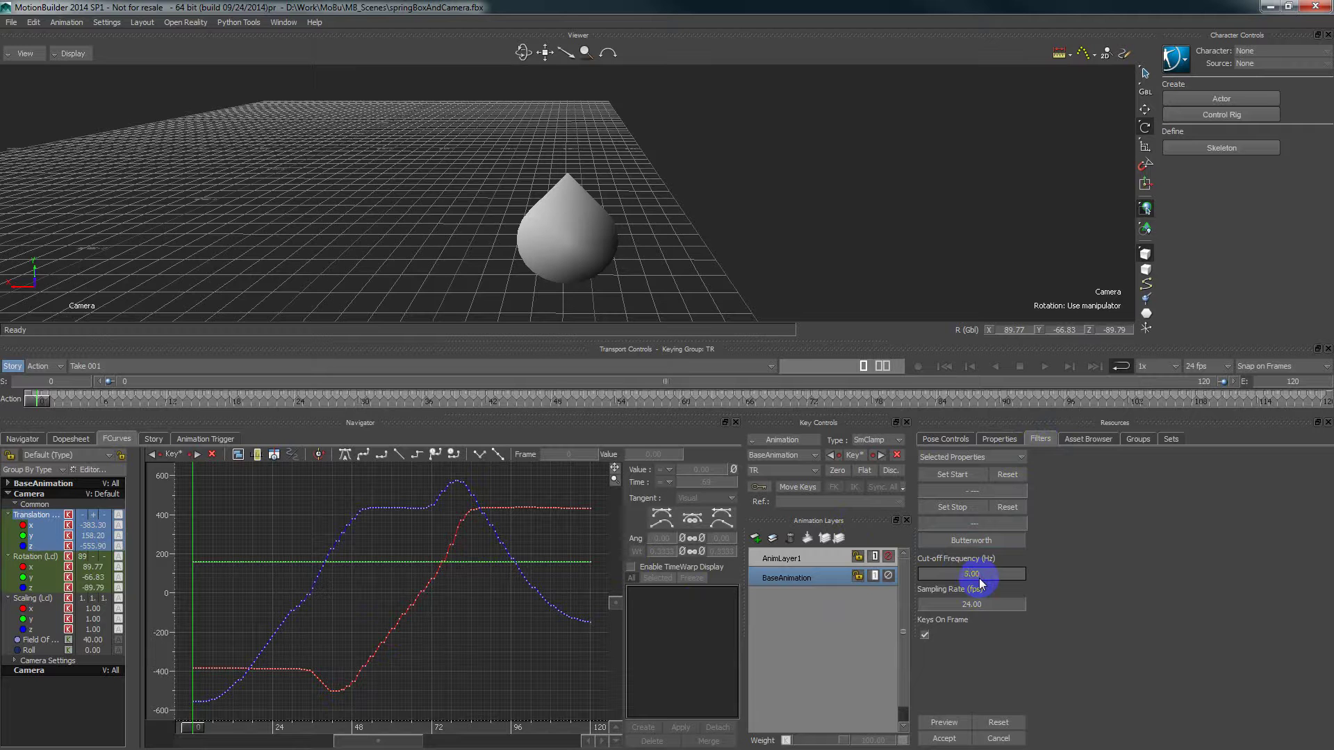
pyautogui.click(936, 724)
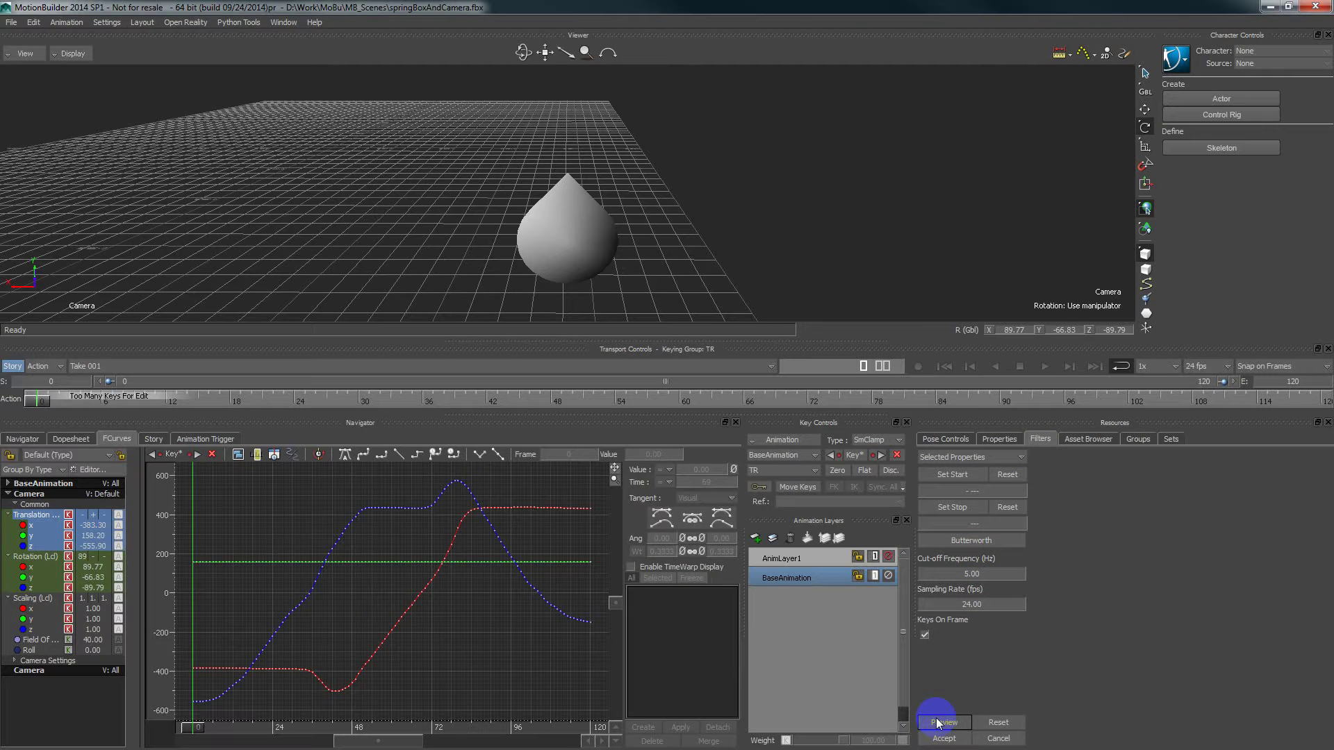
pyautogui.click(944, 738)
# Step: Play the filtered Camera animation, rewind to the first frame, and return to the Relation constraint's graph
pyautogui.press('space')
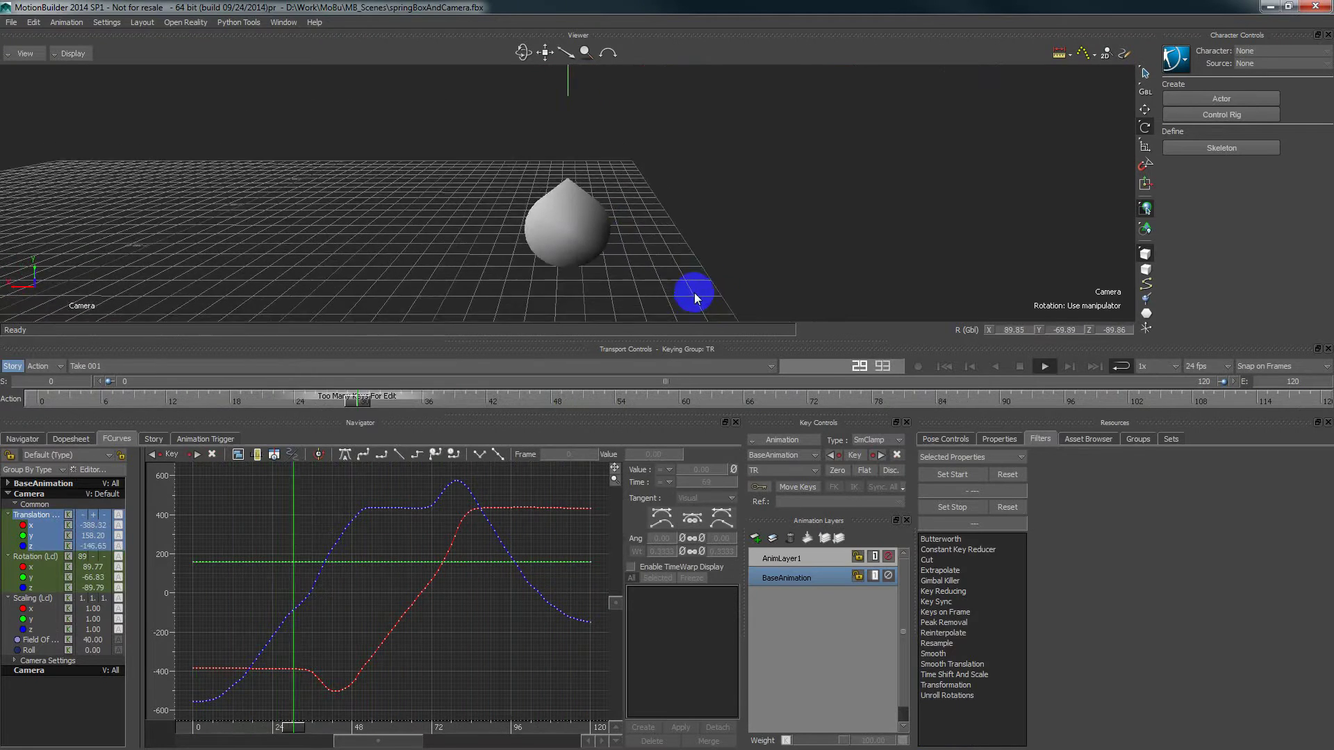
pyautogui.click(945, 367)
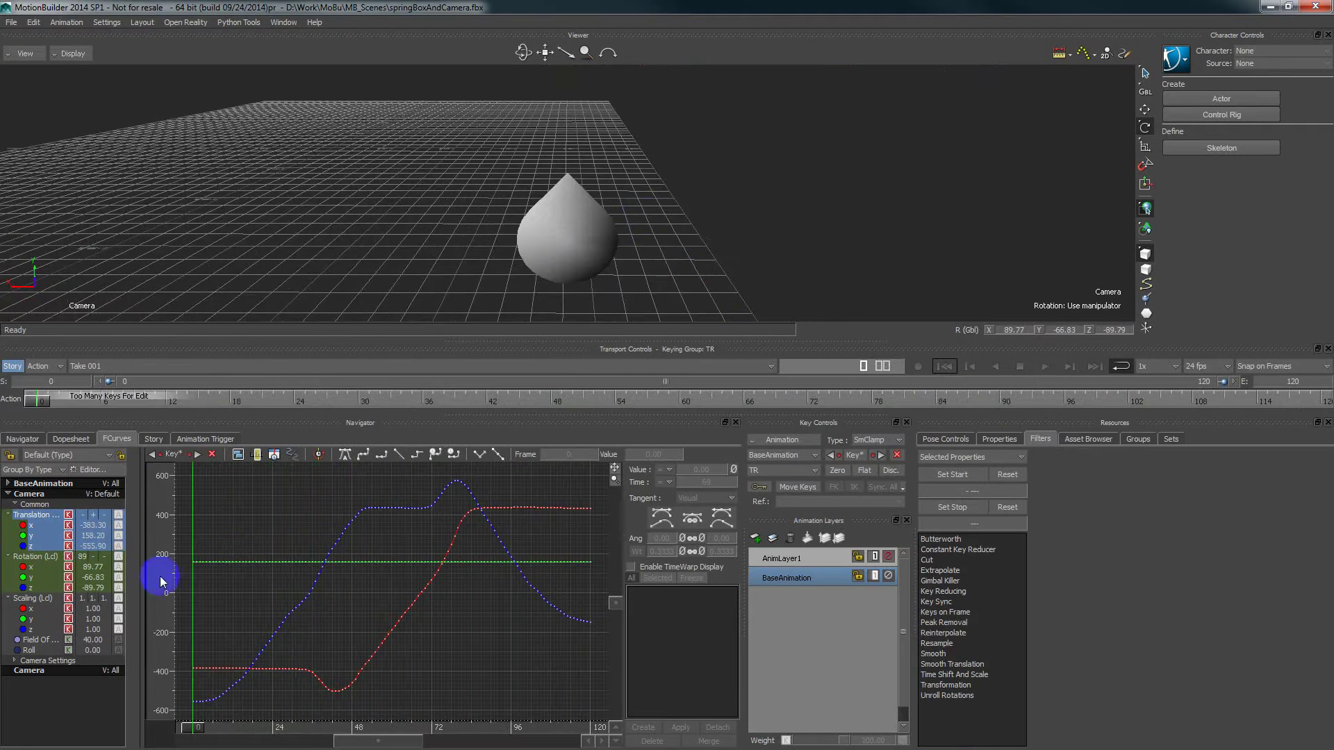
pyautogui.click(25, 440)
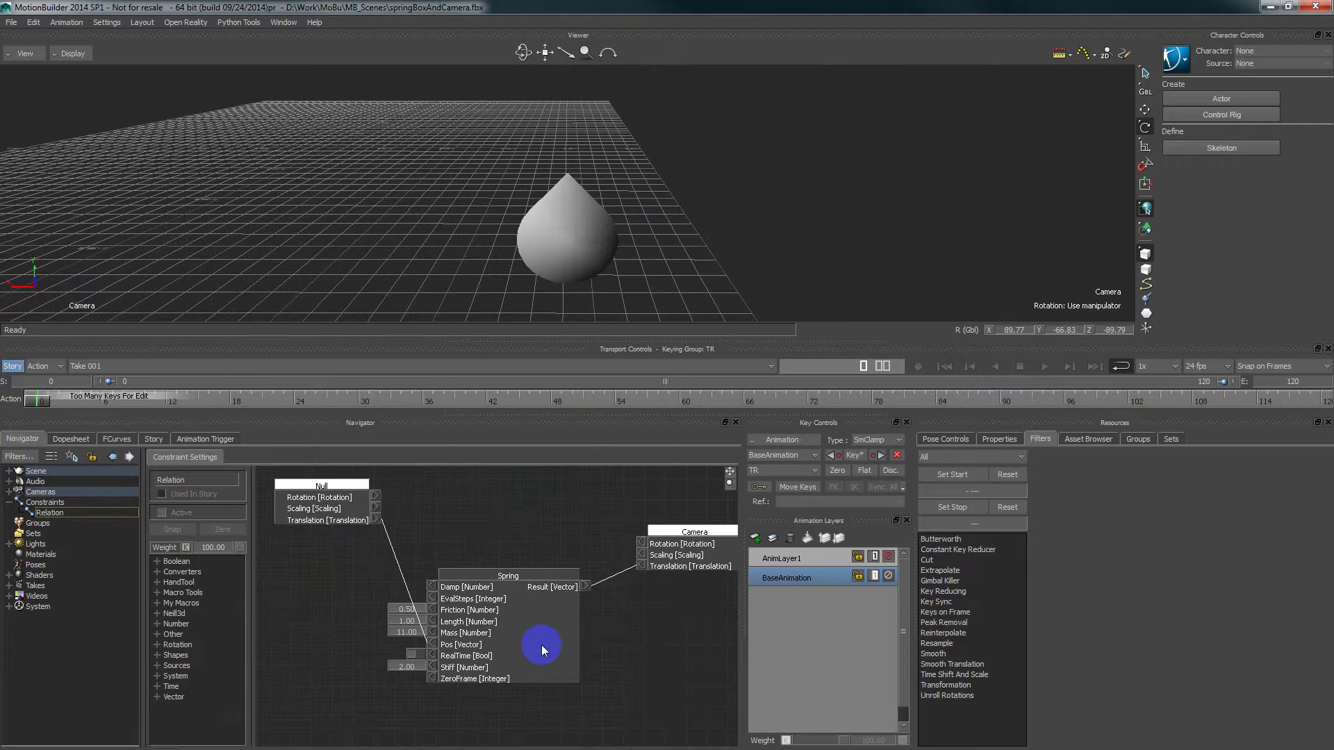
pyautogui.keyDown('shift'); pyautogui.moveTo(541, 645); pyautogui.dragTo(550, 649); pyautogui.keyUp('shift')
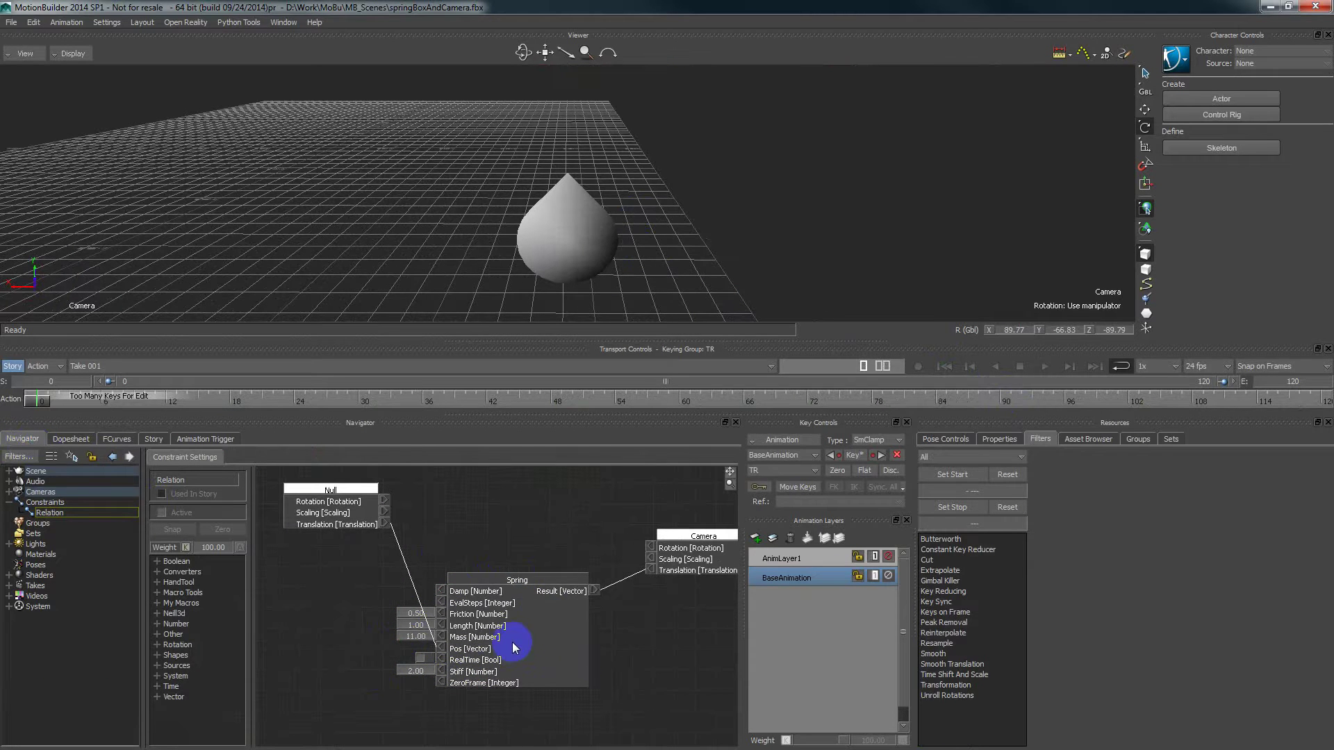
pyautogui.moveTo(521, 618)
pyautogui.keyDown('shift'); pyautogui.mouseDown()
pyautogui.moveTo(528, 636)
pyautogui.moveTo(525, 616)
pyautogui.mouseUp(); pyautogui.keyUp('shift')
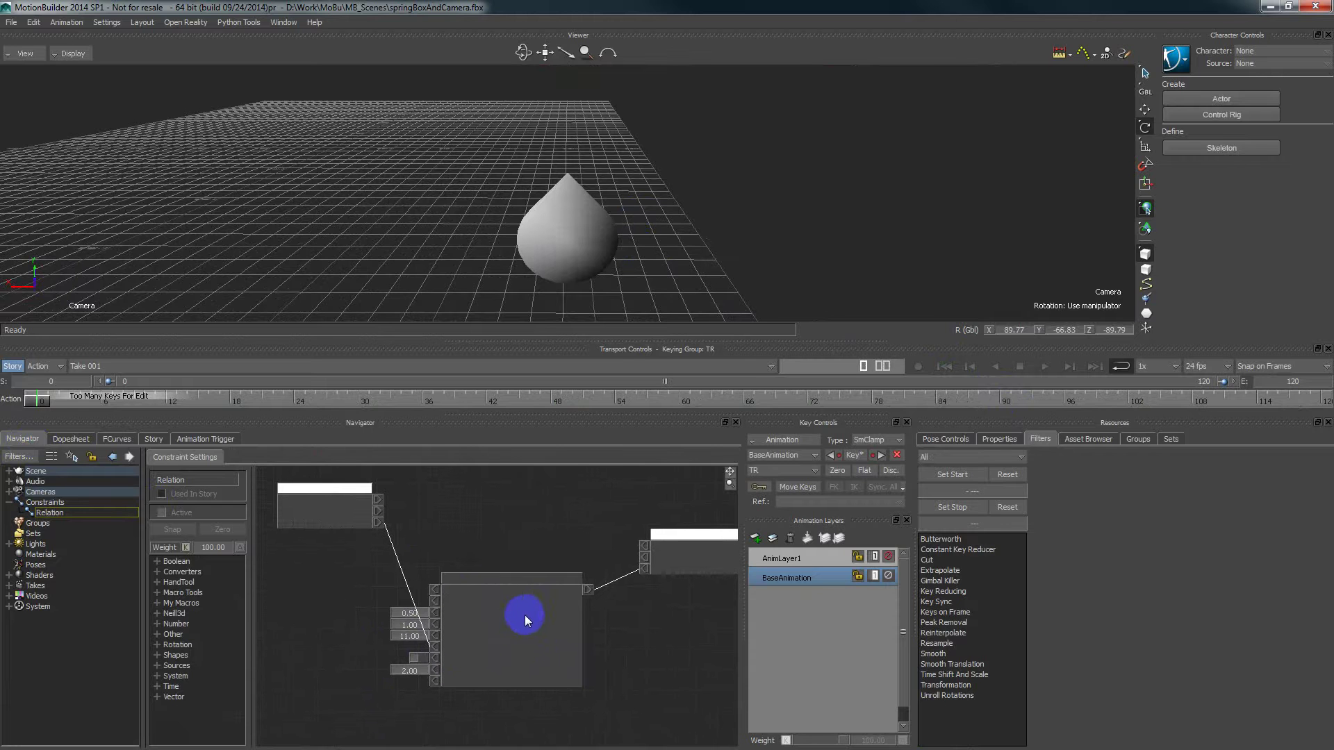